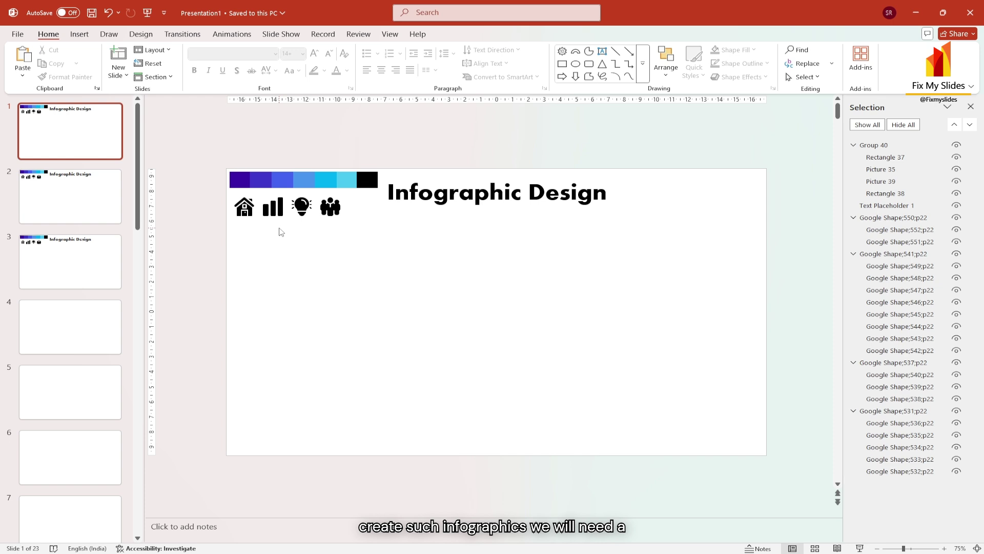
Step: Insert the solid gear icon from the stock icon library, found by searching 'gear'
{"action": "left_click", "coordinate": [80, 34]}
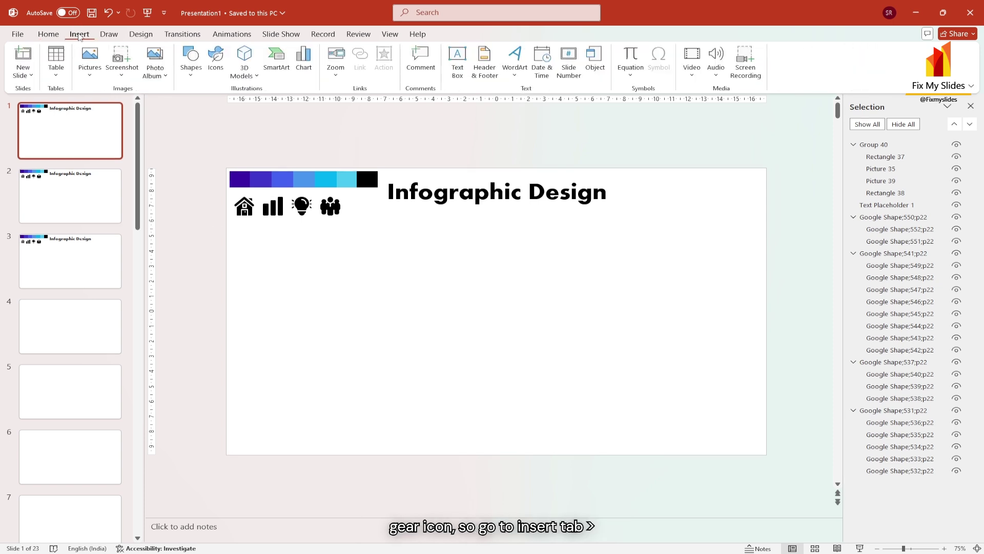
{"action": "left_click", "coordinate": [217, 62]}
{"action": "type", "text": "gear"}
{"action": "left_click", "coordinate": [260, 172]}
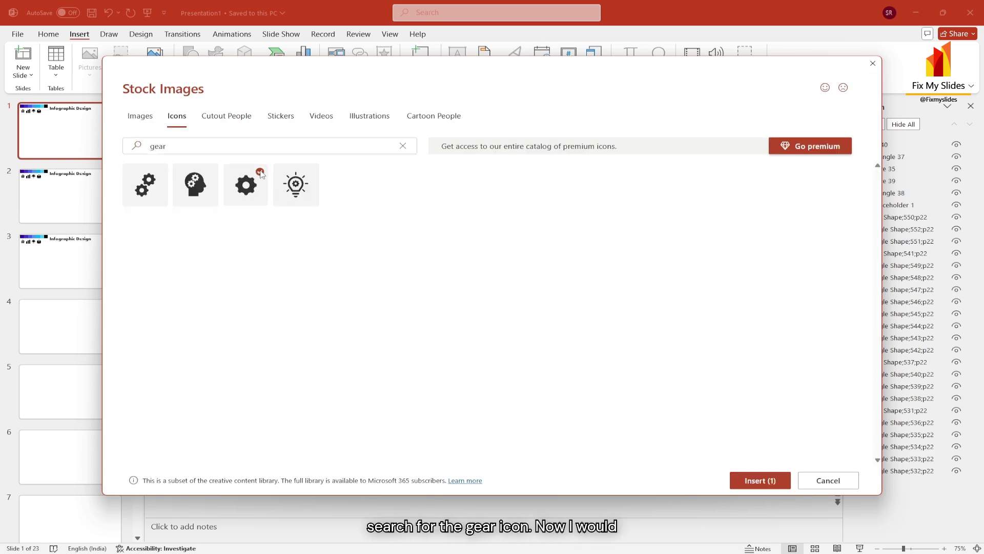
{"action": "left_click", "coordinate": [761, 480]}
{"action": "scroll", "coordinate": [488, 337], "scroll_direction": "up", "scroll_amount": 10}
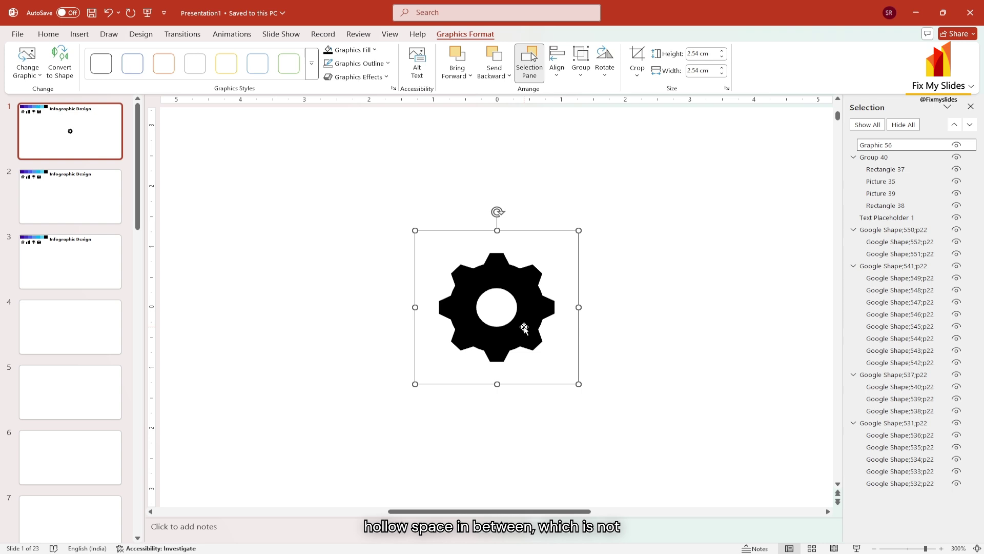
{"action": "scroll", "coordinate": [479, 315], "scroll_direction": "down", "scroll_amount": 2}
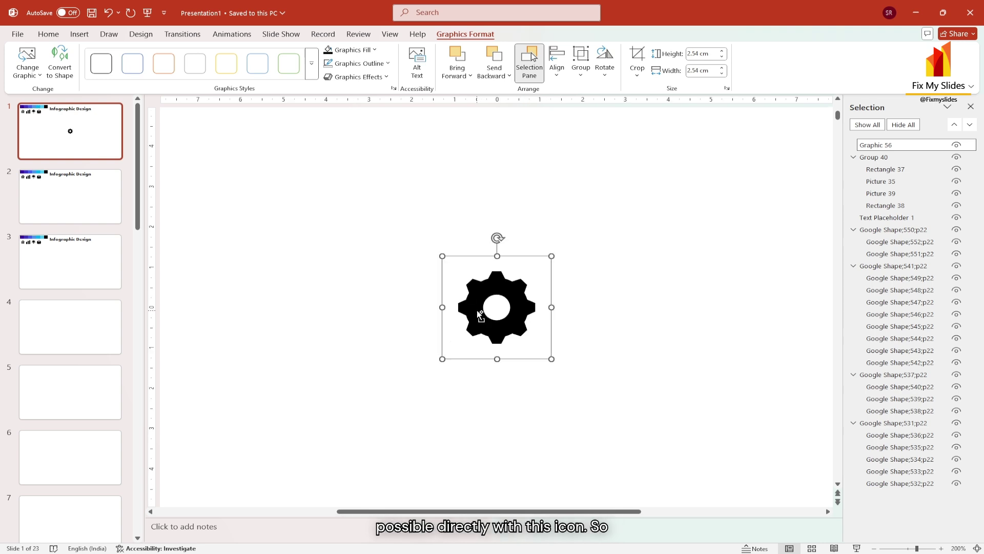
Step: Draw a ten-point star left of the gear and a circle over it
{"action": "left_click", "coordinate": [75, 36]}
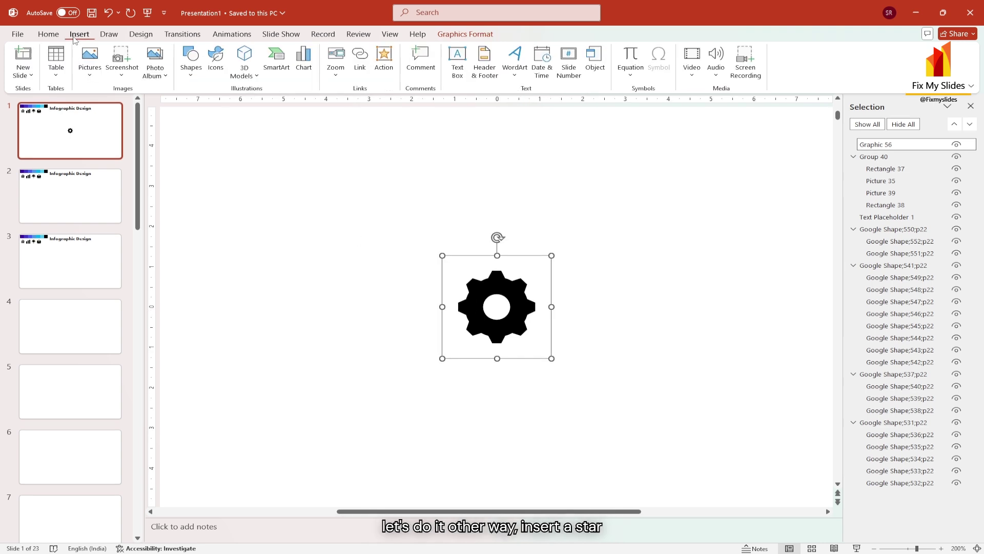
{"action": "left_click", "coordinate": [191, 72]}
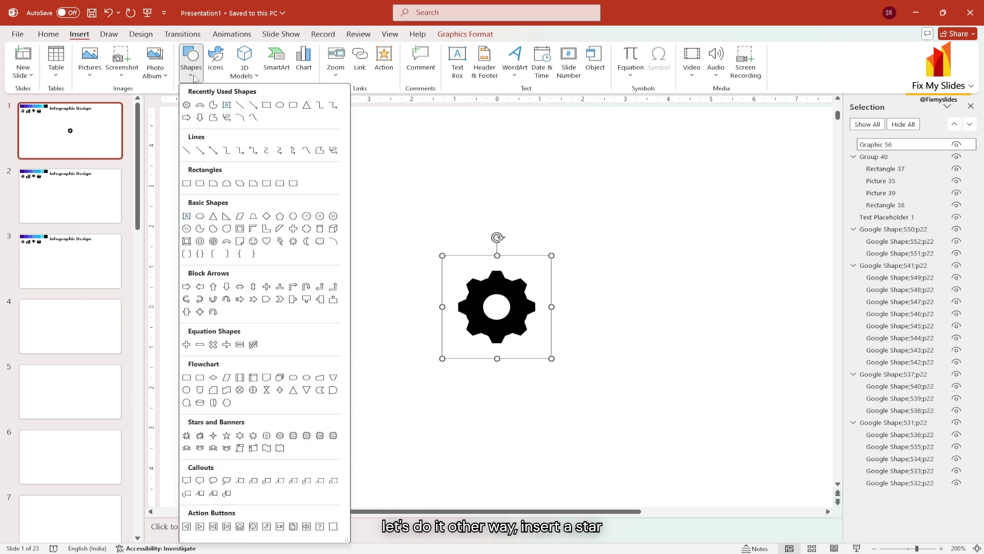
{"action": "left_click", "coordinate": [281, 437]}
{"action": "left_click_drag", "start_coordinate": [250, 265], "coordinate": [315, 328]}
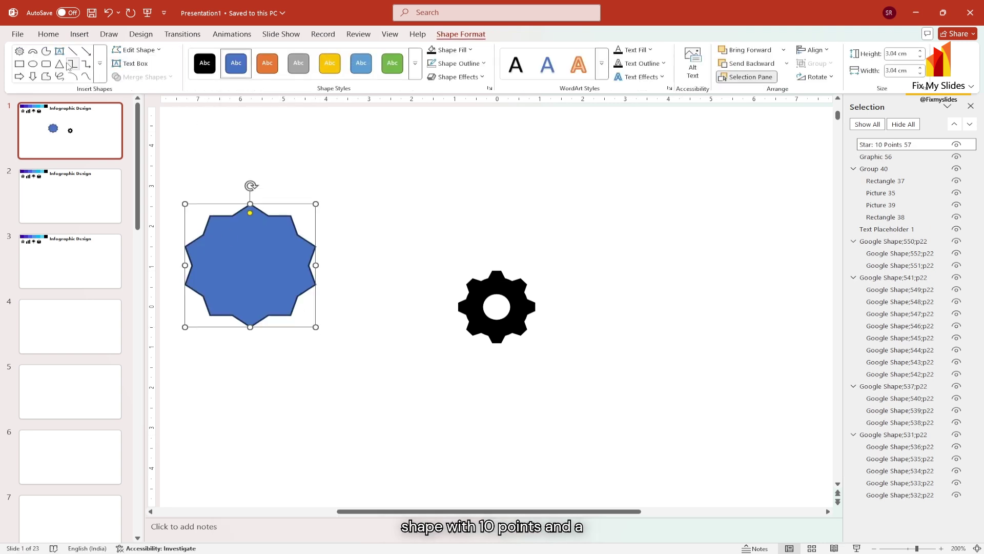
{"action": "left_click", "coordinate": [32, 63]}
{"action": "left_click_drag", "start_coordinate": [161, 187], "coordinate": [252, 273]}
Step: Enlarge the star, deepen its spikes, and centre the circle on it horizontally and vertically
{"action": "left_click", "coordinate": [284, 259]}
{"action": "left_click_drag", "start_coordinate": [316, 204], "coordinate": [347, 173]}
{"action": "left_click_drag", "start_coordinate": [250, 184], "coordinate": [247, 222]}
{"action": "left_click", "coordinate": [205, 223], "text": "shift"}
{"action": "left_click", "coordinate": [813, 50]}
{"action": "left_click", "coordinate": [826, 79]}
{"action": "left_click", "coordinate": [814, 49]}
{"action": "left_click", "coordinate": [826, 125]}
Step: Enlarge the circle so only the spike tips stick out, then select it with the star
{"action": "left_click", "coordinate": [265, 246]}
{"action": "left_click_drag", "start_coordinate": [296, 223], "coordinate": [318, 199]}
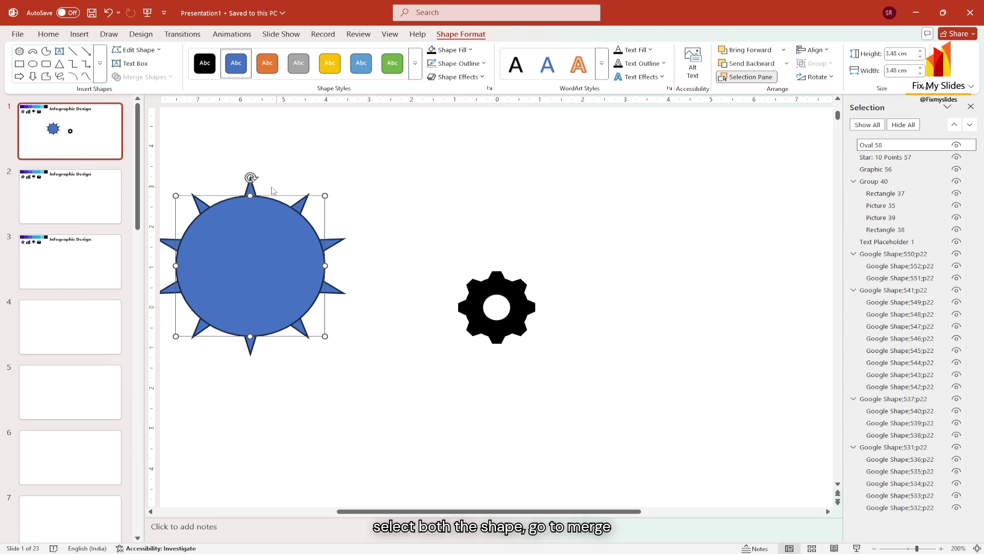
{"action": "left_click", "coordinate": [311, 198], "text": "shift"}
{"action": "left_click", "coordinate": [170, 77]}
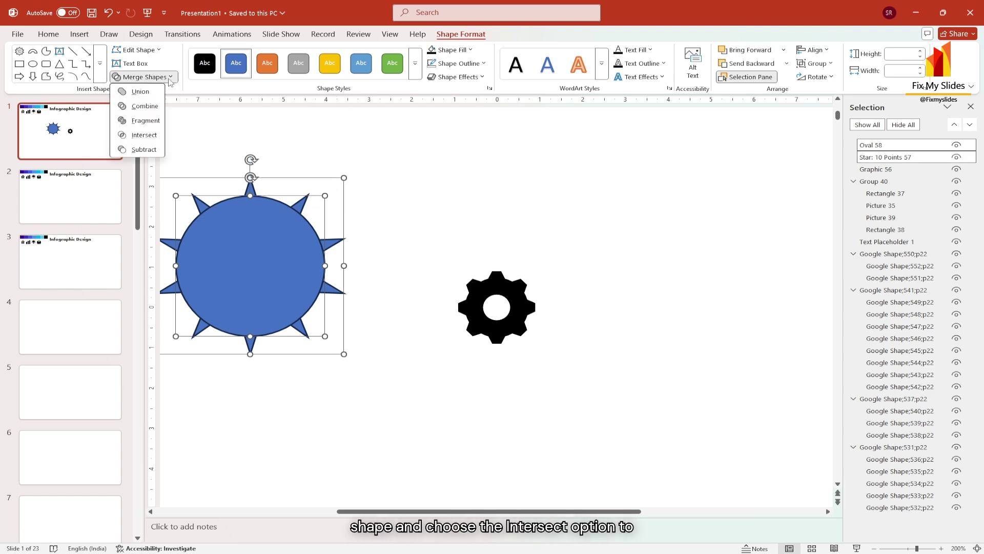
Step: Intersect the star with the circle to round its tips, then add a centred circle
{"action": "left_click", "coordinate": [154, 137]}
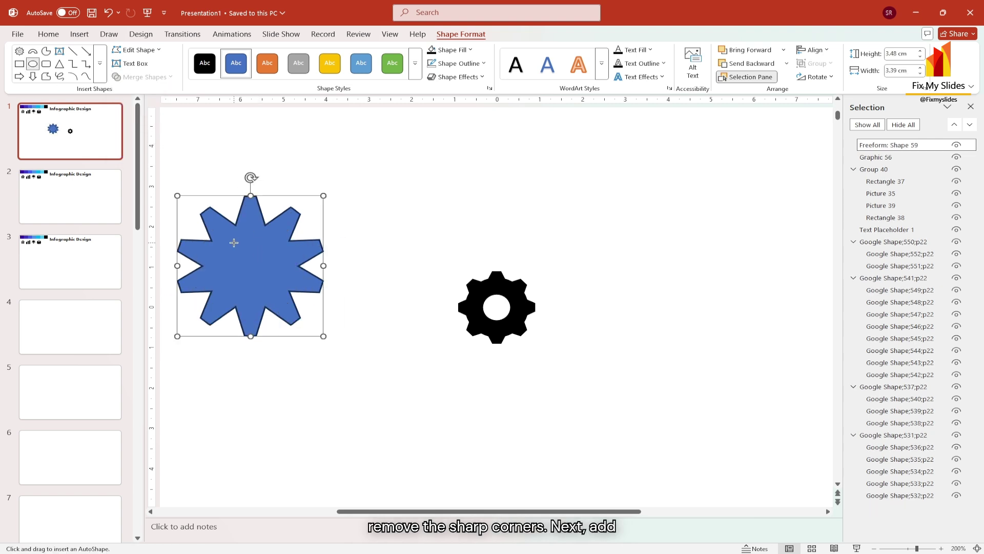
{"action": "mouse_move", "coordinate": [234, 242]}
{"action": "left_mouse_down"}
{"action": "mouse_move", "coordinate": [276, 283]}
{"action": "mouse_move", "coordinate": [264, 278]}
{"action": "left_mouse_up"}
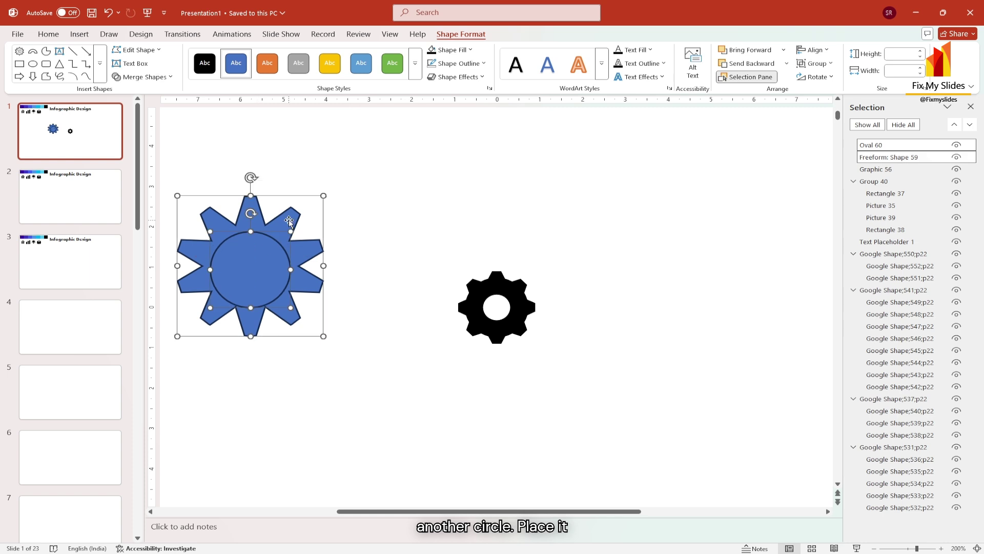
{"action": "left_click", "coordinate": [815, 50]}
{"action": "left_click", "coordinate": [831, 78]}
{"action": "left_click", "coordinate": [815, 49]}
{"action": "left_click", "coordinate": [830, 121]}
Step: Enlarge the centre circle to fill the star's middle and union both into a gear
{"action": "left_click", "coordinate": [386, 237]}
{"action": "left_click", "coordinate": [289, 232]}
{"action": "left_click_drag", "start_coordinate": [293, 225], "coordinate": [309, 210]}
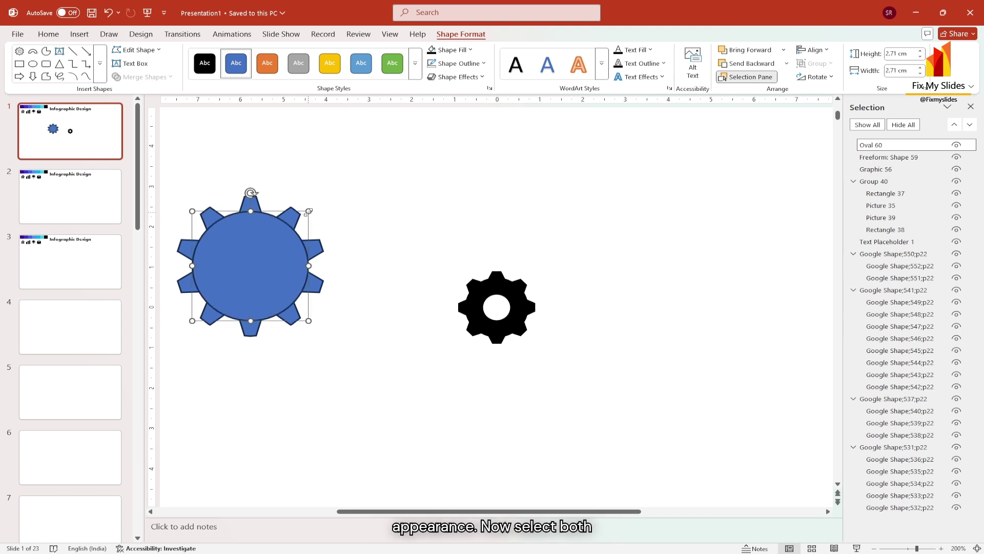
{"action": "left_click", "coordinate": [245, 203], "text": "shift"}
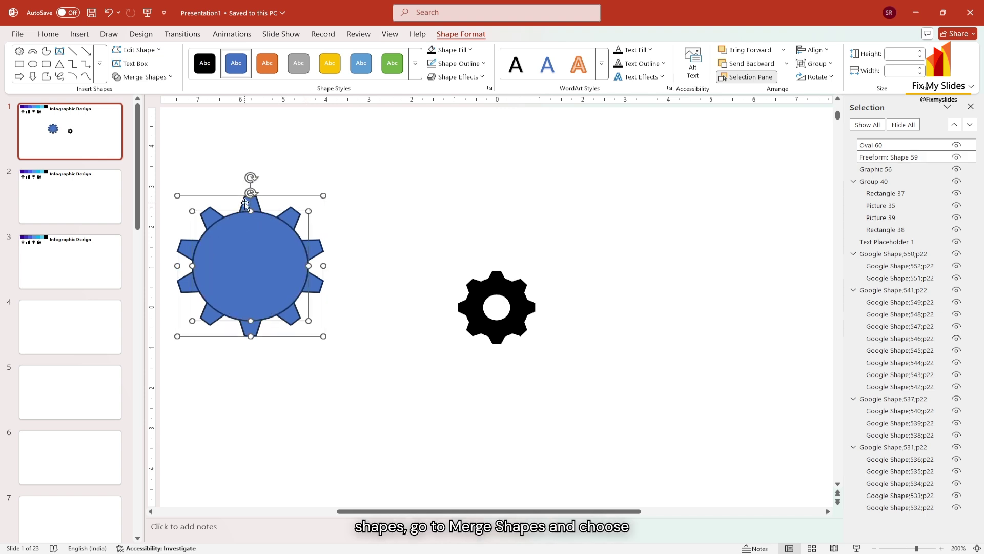
{"action": "left_click", "coordinate": [146, 78]}
{"action": "left_click", "coordinate": [144, 91]}
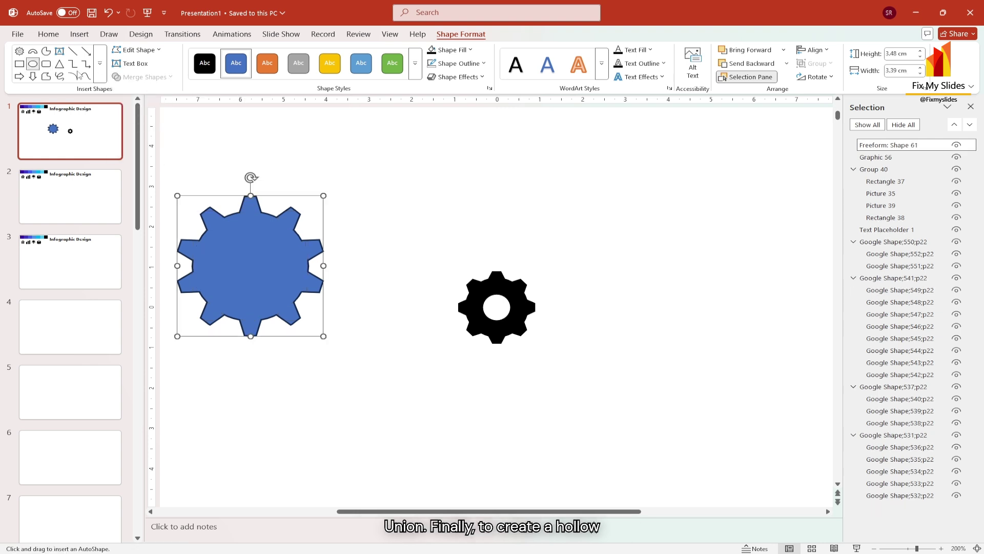
Step: Subtract a small centred circle from the blue gear to hollow its centre
{"action": "mouse_move", "coordinate": [227, 254]}
{"action": "left_mouse_down"}
{"action": "mouse_move", "coordinate": [254, 280]}
{"action": "mouse_move", "coordinate": [262, 264]}
{"action": "left_mouse_up"}
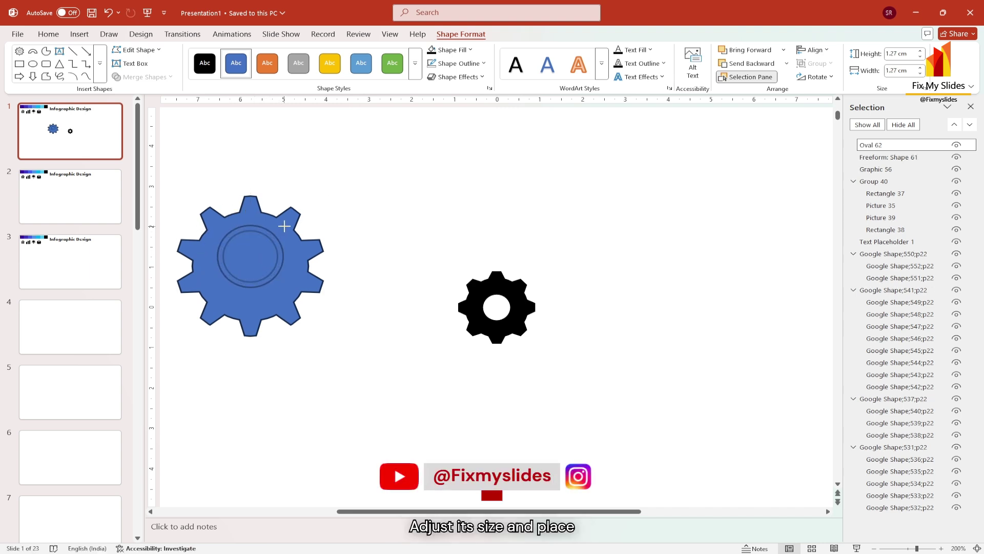
{"action": "left_click_drag", "start_coordinate": [284, 226], "coordinate": [291, 221]}
{"action": "left_click", "coordinate": [306, 244], "text": "shift"}
{"action": "left_click", "coordinate": [814, 49]}
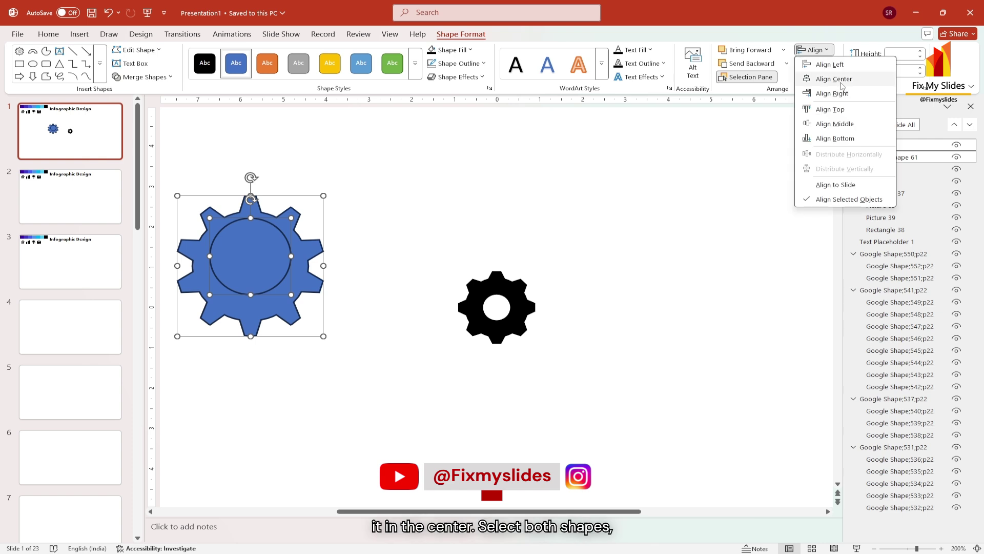
{"action": "left_click", "coordinate": [823, 125]}
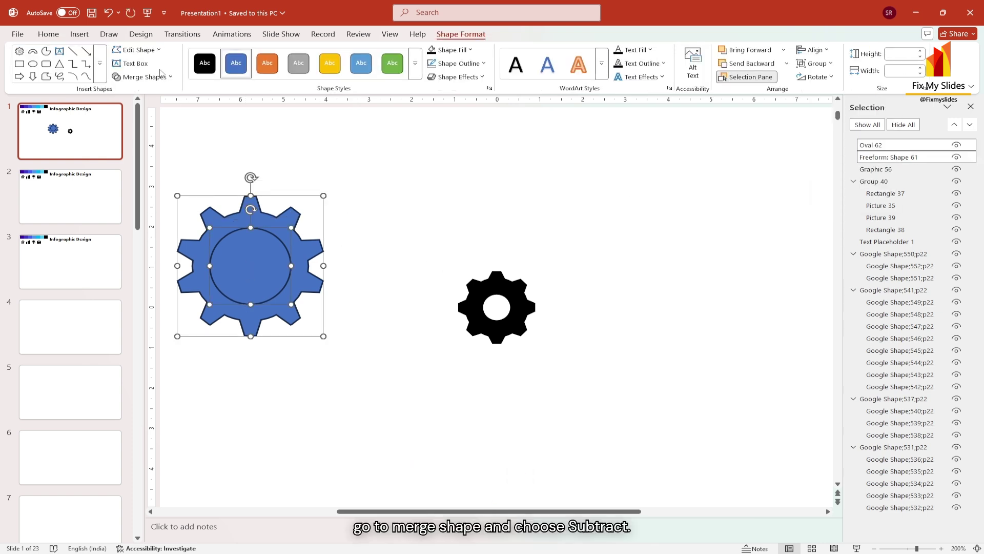
{"action": "left_click", "coordinate": [162, 77]}
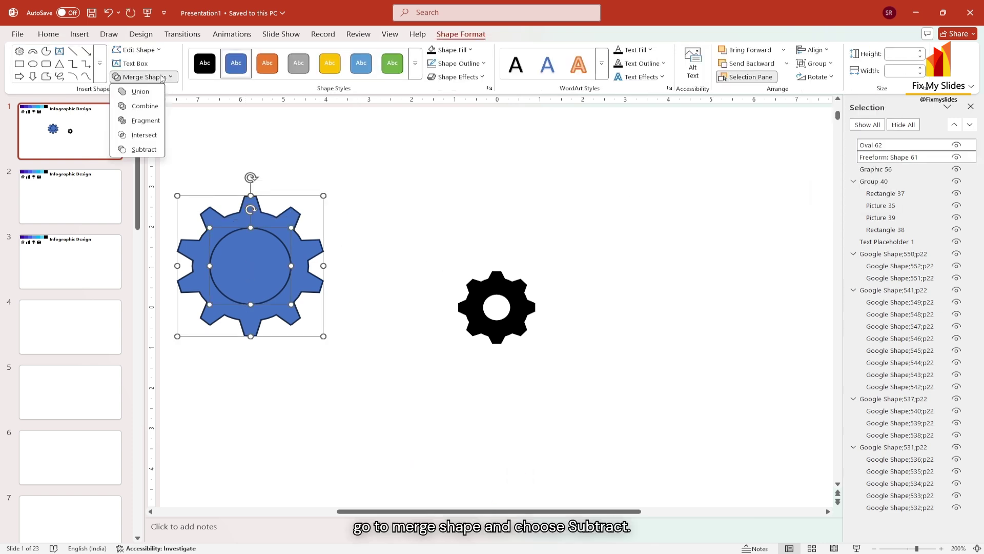
{"action": "left_click", "coordinate": [144, 149]}
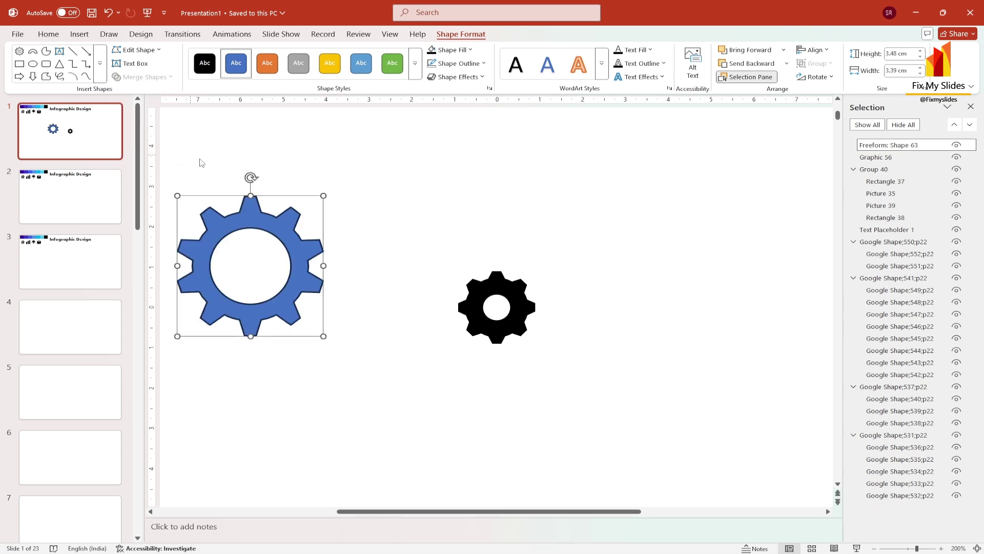
Step: Remove the gear's outline and move it toward the slide centre
{"action": "left_click", "coordinate": [455, 63]}
{"action": "left_click", "coordinate": [458, 282]}
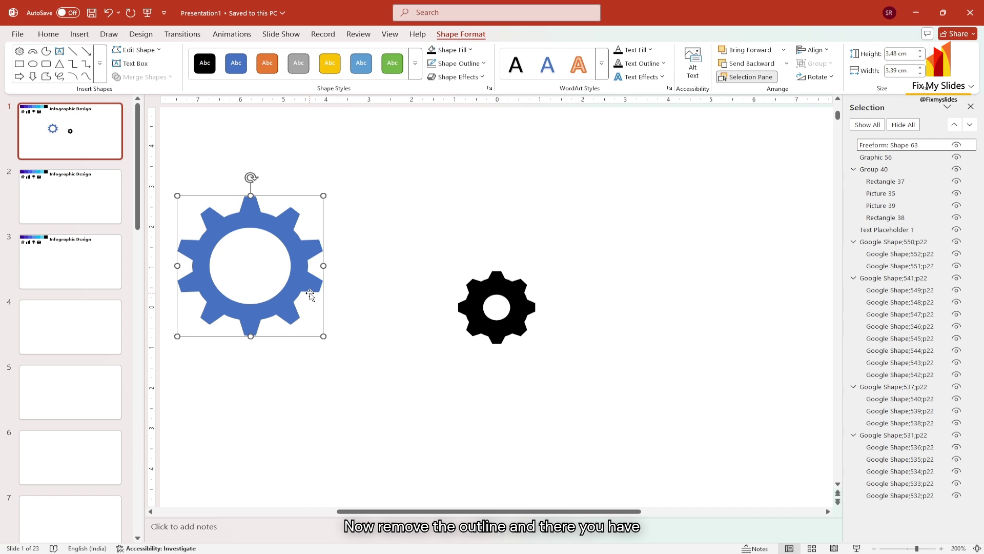
{"action": "left_click_drag", "start_coordinate": [300, 294], "coordinate": [387, 345]}
Step: Delete the black gear icon and enlarge the blue gear
{"action": "scroll", "coordinate": [387, 345], "scroll_direction": "down", "scroll_amount": 5}
{"action": "left_click", "coordinate": [528, 307]}
{"action": "key", "text": "Delete"}
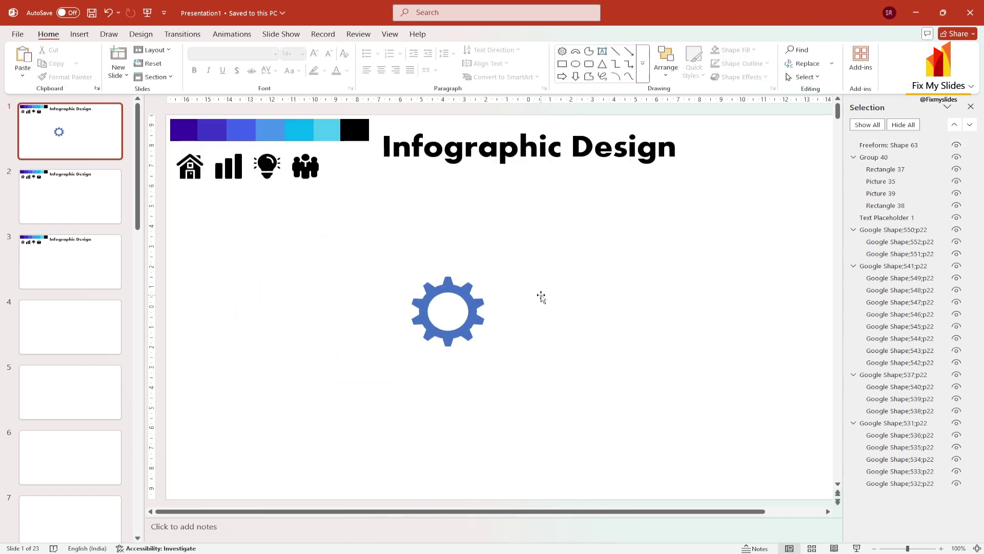
{"action": "left_click", "coordinate": [447, 312]}
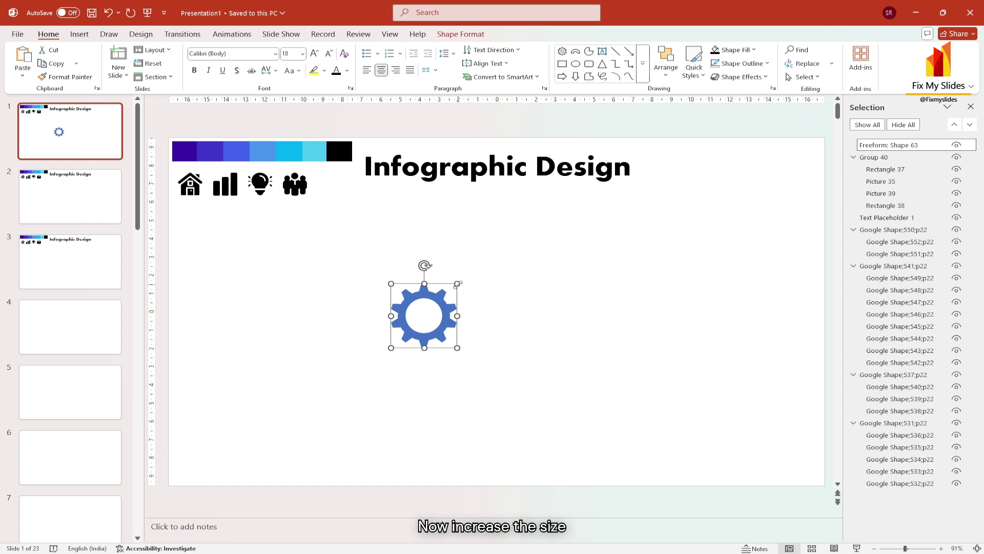
{"action": "left_click_drag", "start_coordinate": [457, 283], "coordinate": [476, 261]}
{"action": "scroll", "coordinate": [480, 272], "scroll_direction": "down", "scroll_amount": 2}
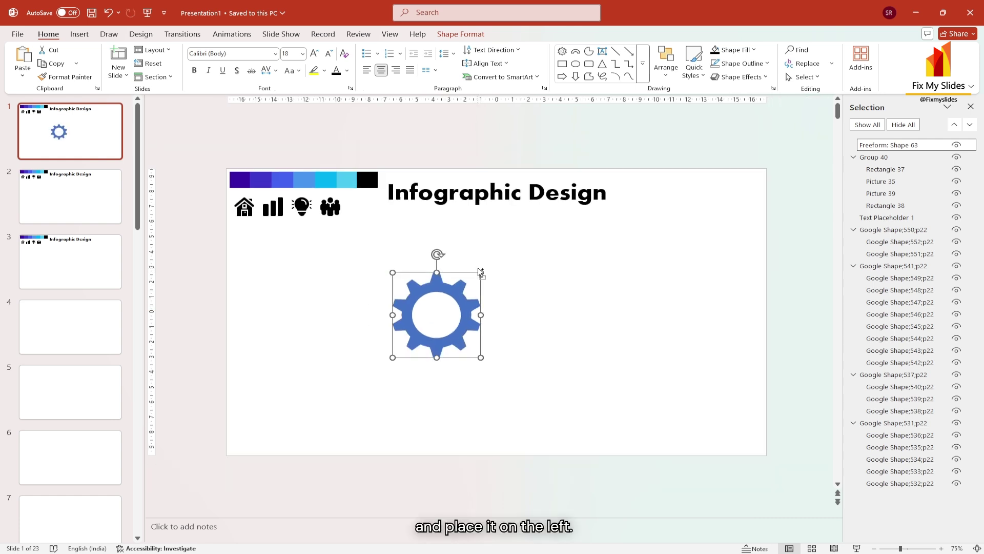
Step: Duplicate the gear into a row of four and distribute them evenly
{"action": "left_click_drag", "start_coordinate": [457, 300], "coordinate": [705, 296]}
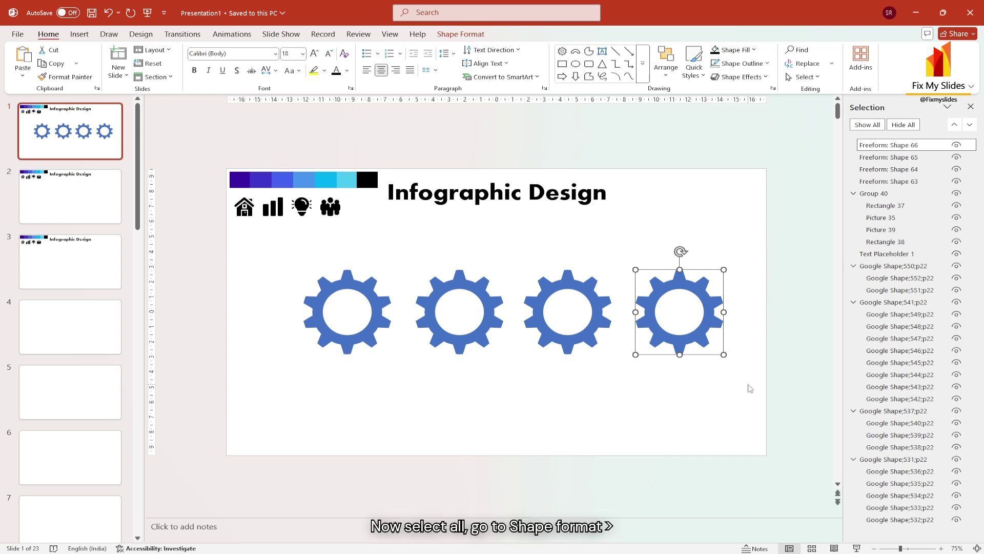
{"action": "left_click_drag", "start_coordinate": [749, 385], "coordinate": [252, 246]}
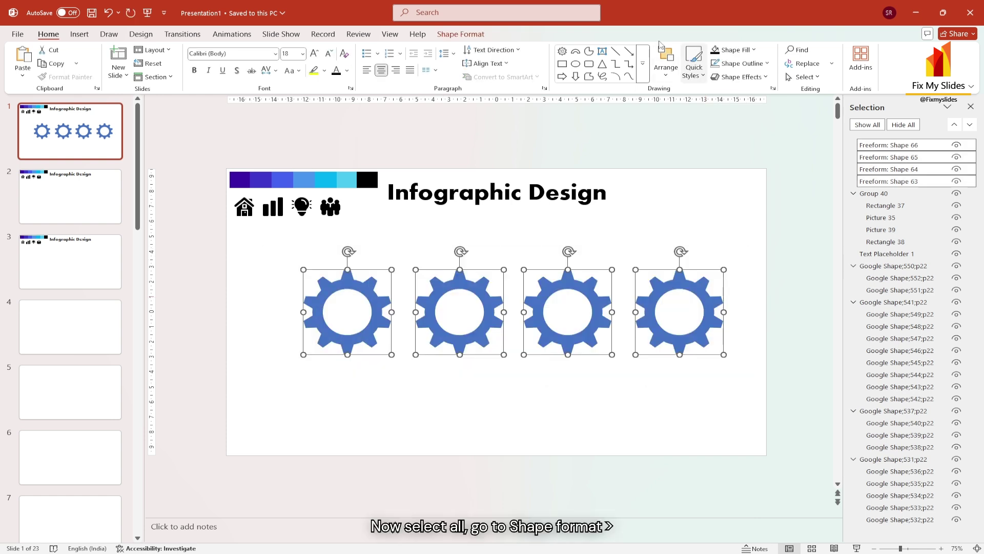
{"action": "left_click", "coordinate": [477, 35]}
{"action": "left_click", "coordinate": [819, 53]}
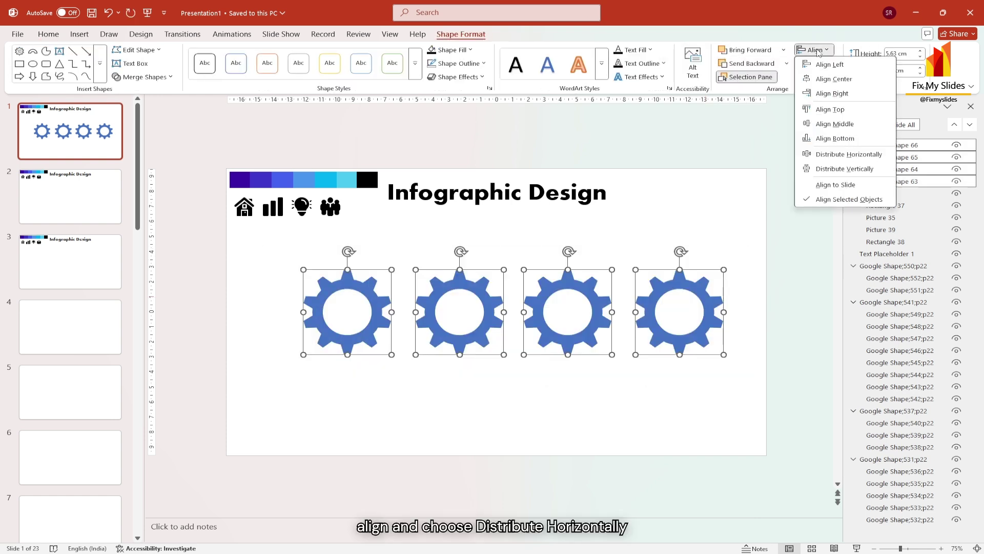
{"action": "left_click", "coordinate": [844, 157]}
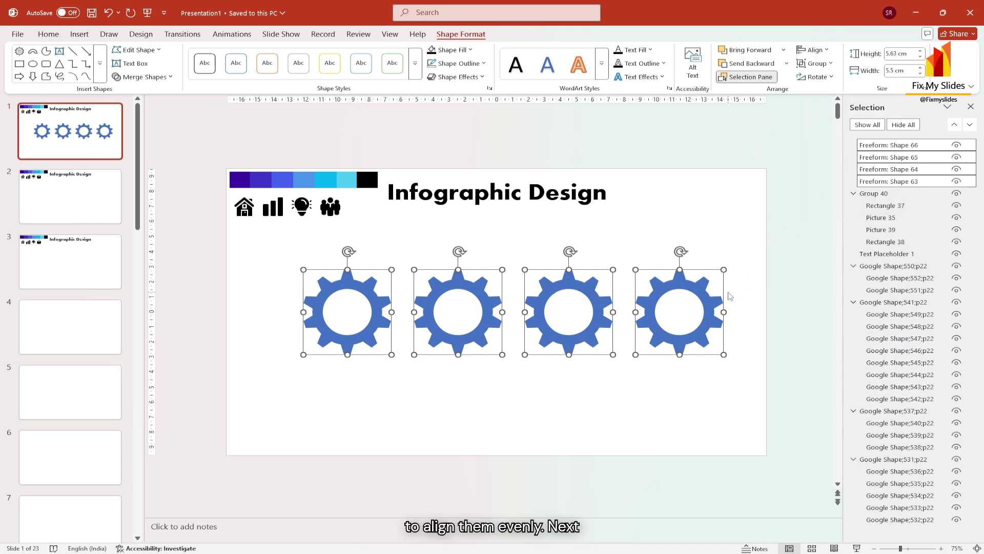
Step: Group the four gears, centre the group horizontally on the slide, then ungroup them
{"action": "right_click", "coordinate": [304, 268]}
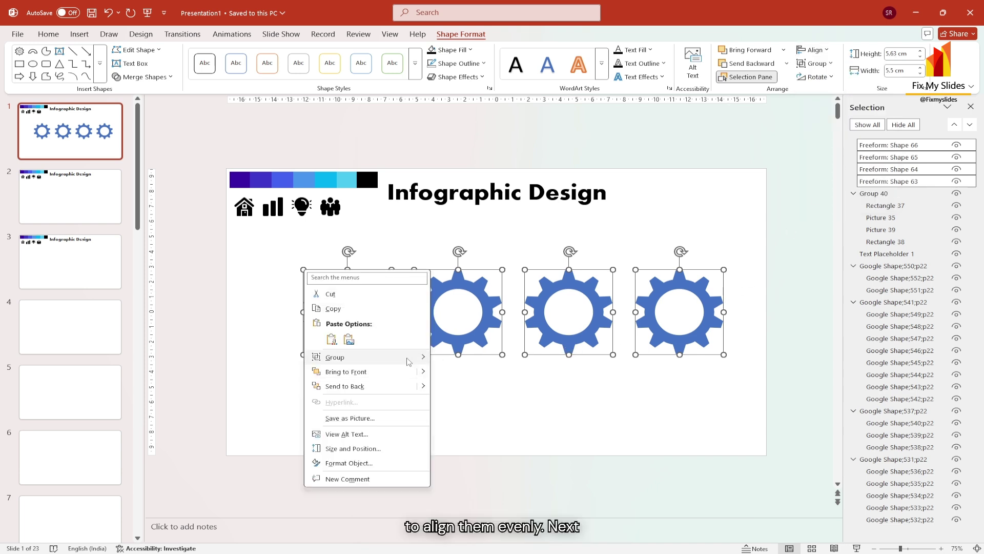
{"action": "mouse_move", "coordinate": [333, 355]}
{"action": "left_click", "coordinate": [450, 355]}
{"action": "left_click", "coordinate": [800, 53]}
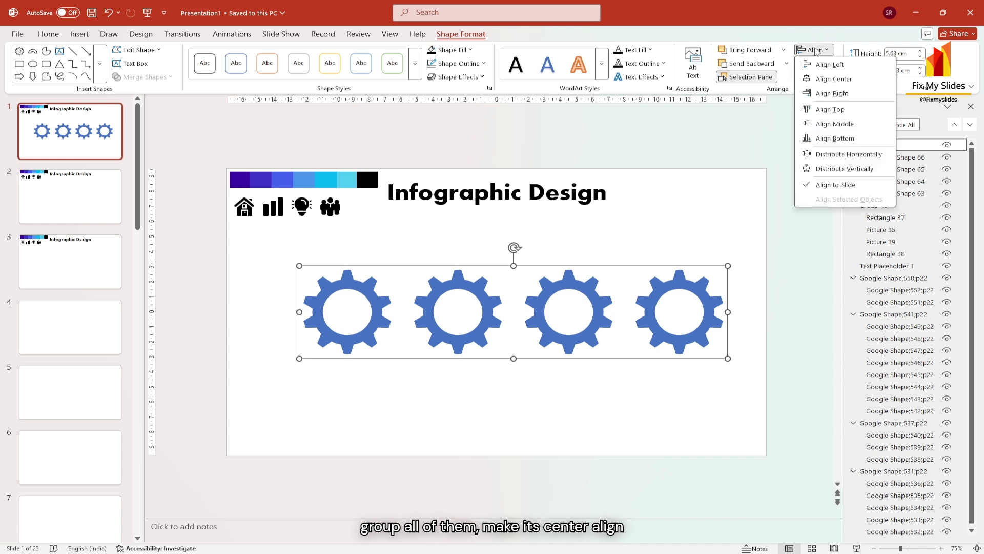
{"action": "left_click", "coordinate": [826, 79]}
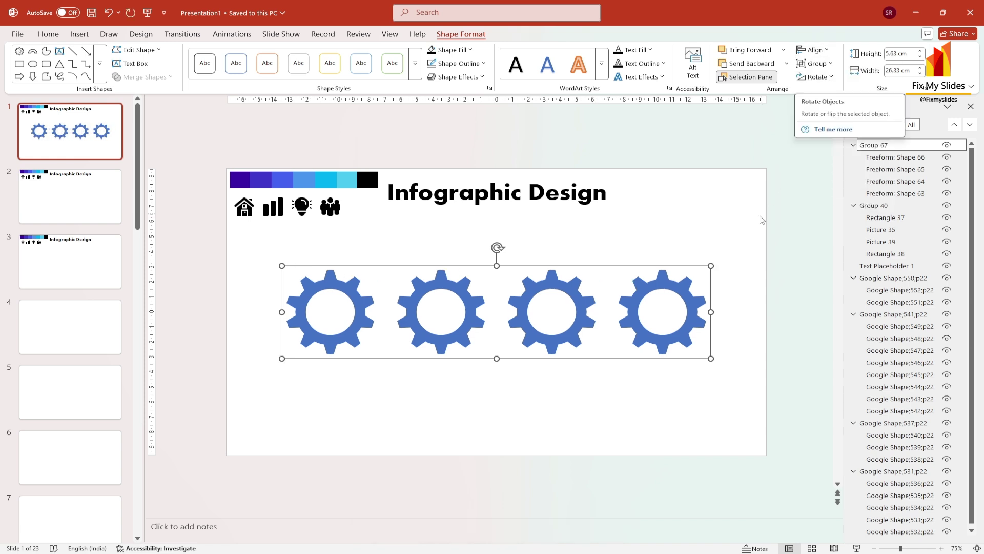
{"action": "right_click", "coordinate": [287, 269]}
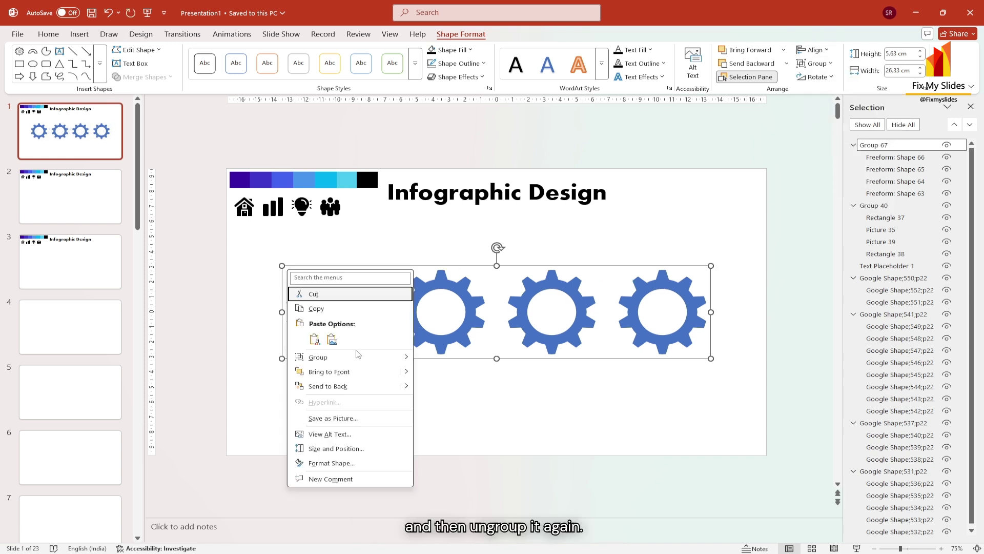
{"action": "mouse_move", "coordinate": [359, 357]}
{"action": "left_click", "coordinate": [447, 389]}
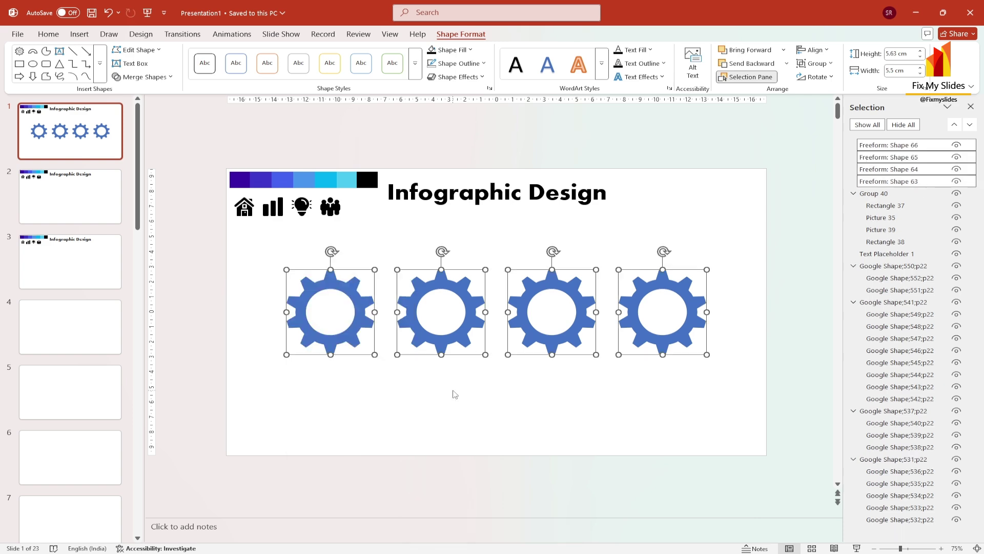
Step: Draw an arc shape over the first gear's ring
{"action": "left_click", "coordinate": [455, 394]}
{"action": "left_click", "coordinate": [82, 36]}
{"action": "left_click", "coordinate": [189, 66]}
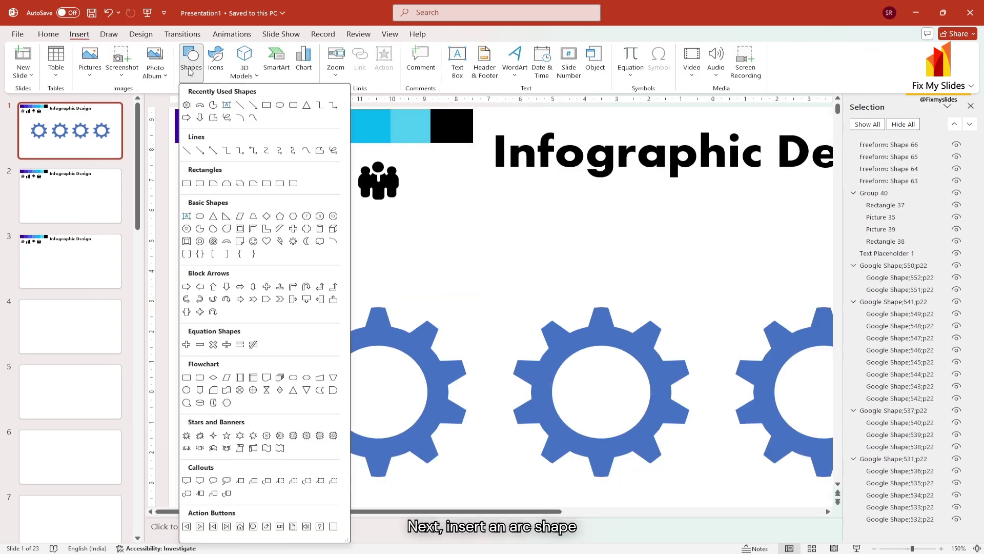
{"action": "left_click", "coordinate": [333, 241]}
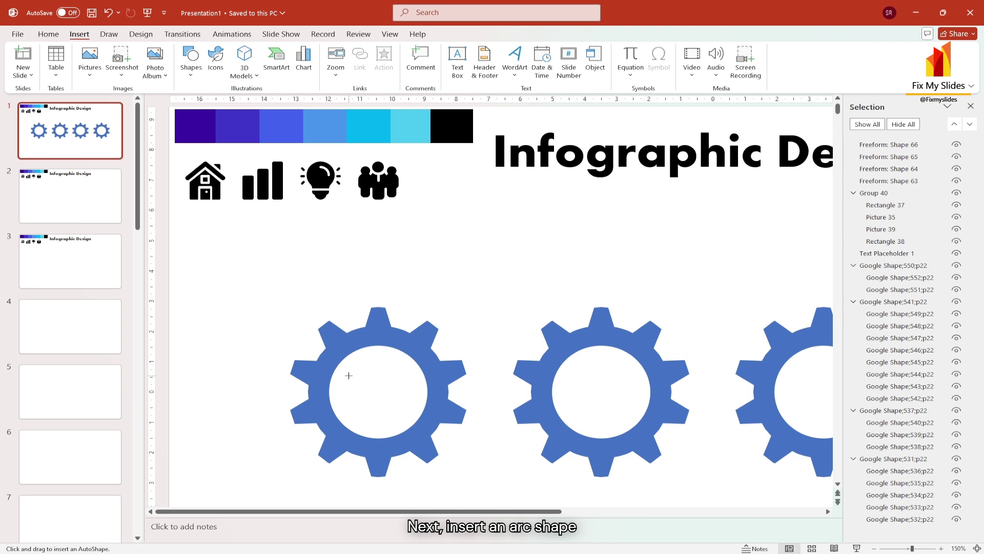
{"action": "mouse_move", "coordinate": [349, 375]}
{"action": "left_mouse_down"}
{"action": "mouse_move", "coordinate": [408, 378]}
{"action": "mouse_move", "coordinate": [409, 392]}
{"action": "mouse_move", "coordinate": [384, 418]}
{"action": "mouse_move", "coordinate": [348, 387]}
{"action": "left_mouse_up"}
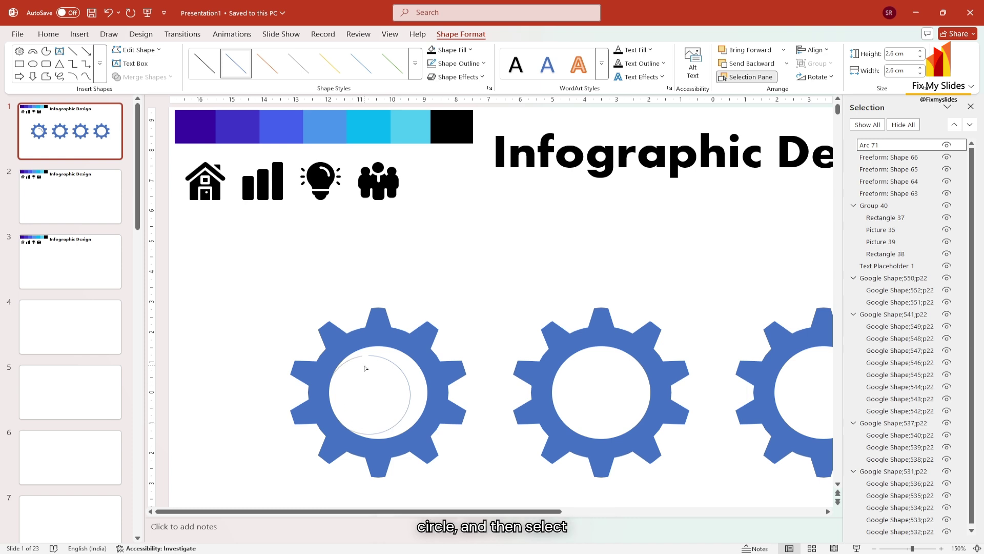
Step: Centre the arc horizontally and vertically on the first gear
{"action": "left_click", "coordinate": [427, 352], "text": "shift"}
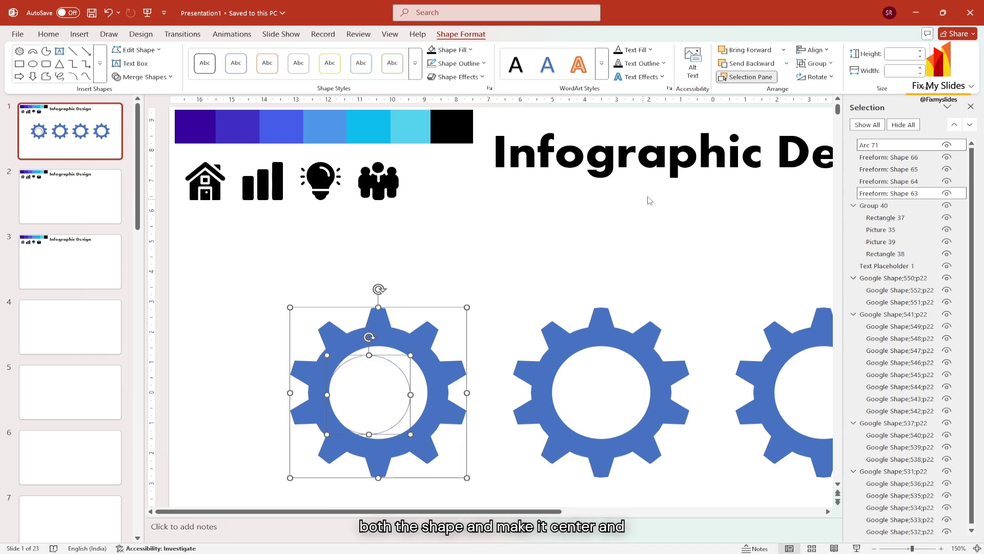
{"action": "left_click", "coordinate": [811, 51]}
{"action": "left_click", "coordinate": [828, 79]}
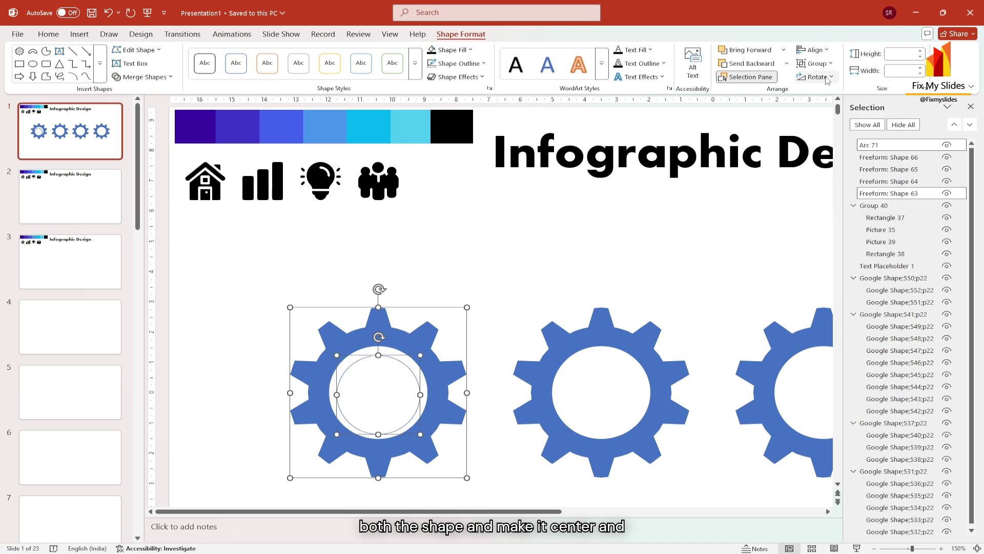
{"action": "left_click", "coordinate": [820, 50]}
{"action": "left_click", "coordinate": [835, 125]}
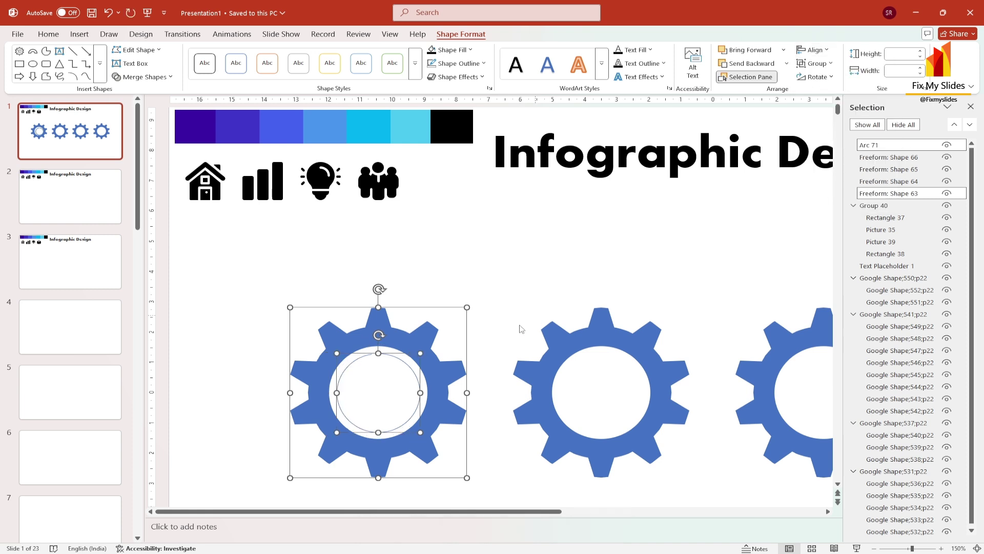
{"action": "left_click", "coordinate": [488, 350]}
Step: Enlarge the arc around the gear and trim it to the gear's upper portion
{"action": "left_click", "coordinate": [405, 370]}
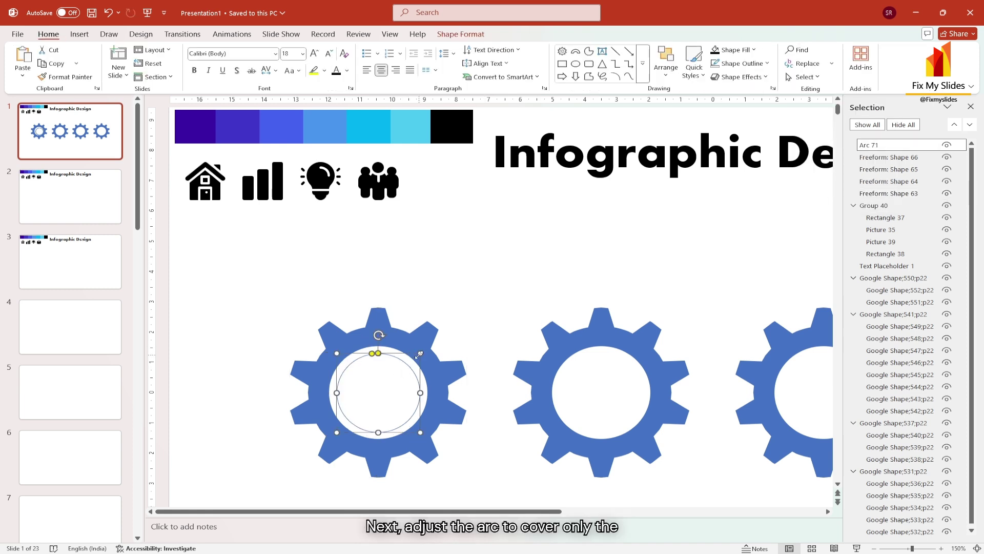
{"action": "left_click_drag", "start_coordinate": [379, 353], "coordinate": [496, 283]}
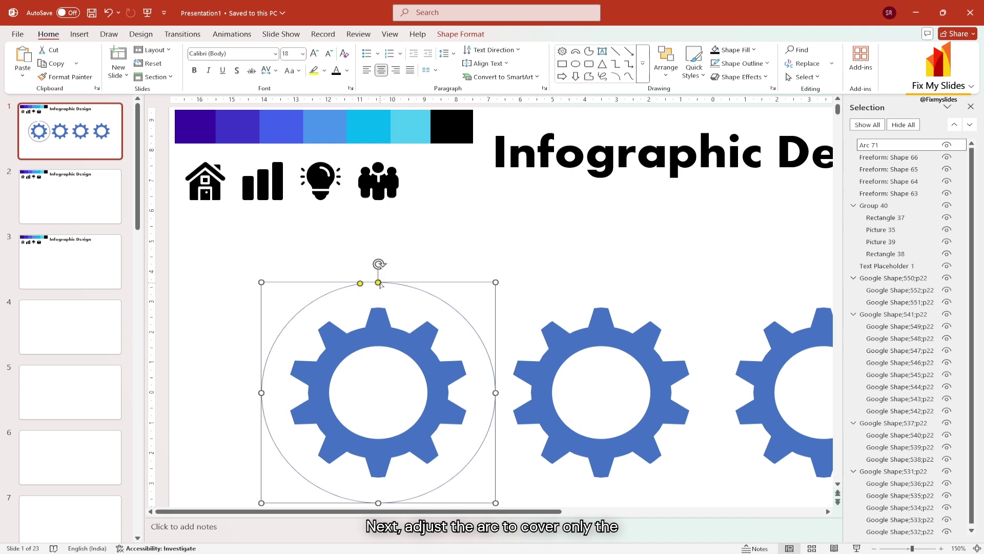
{"action": "left_click_drag", "start_coordinate": [381, 284], "coordinate": [466, 308]}
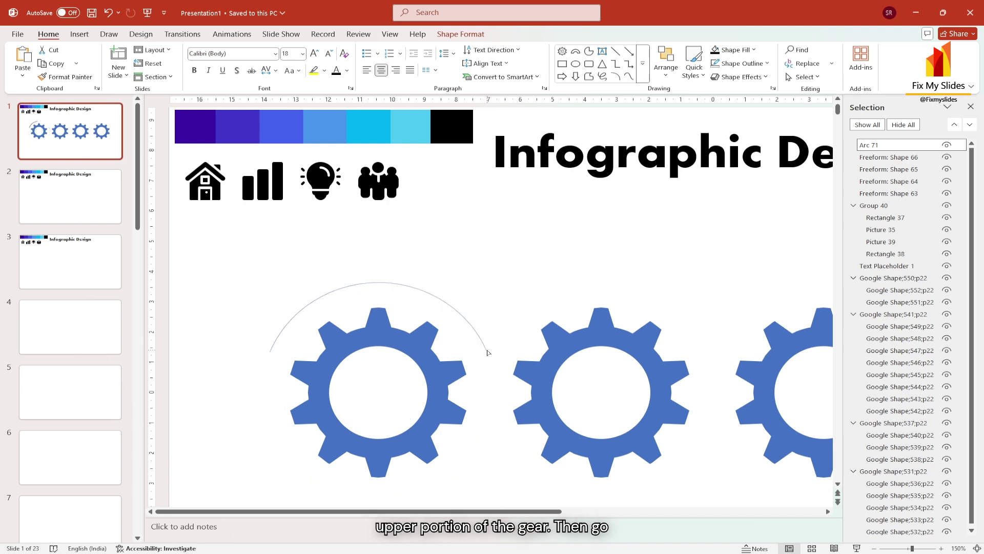
{"action": "left_click_drag", "start_coordinate": [487, 353], "coordinate": [486, 352]}
Step: Give the arc an end arrowhead and a thinner line weight
{"action": "left_click", "coordinate": [478, 37]}
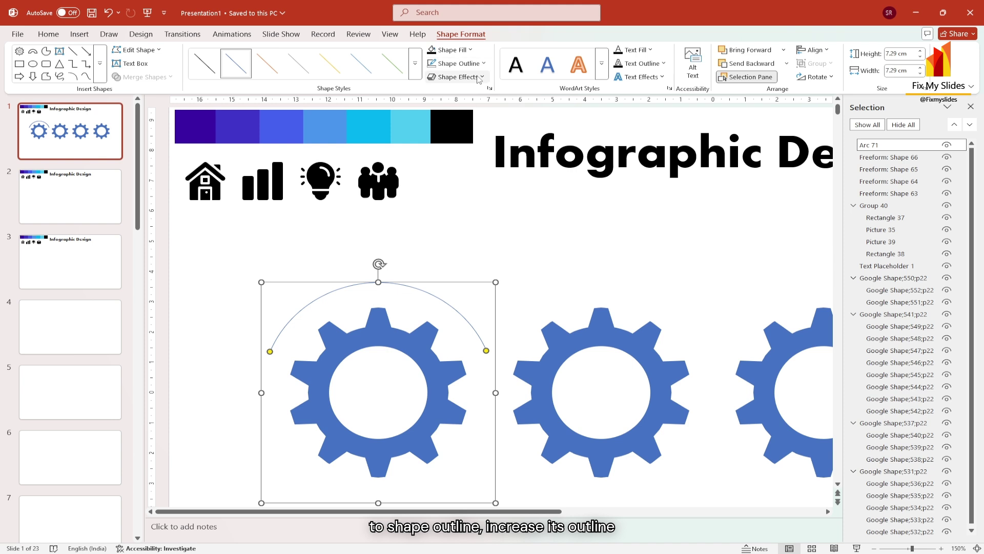
{"action": "left_click", "coordinate": [461, 63]}
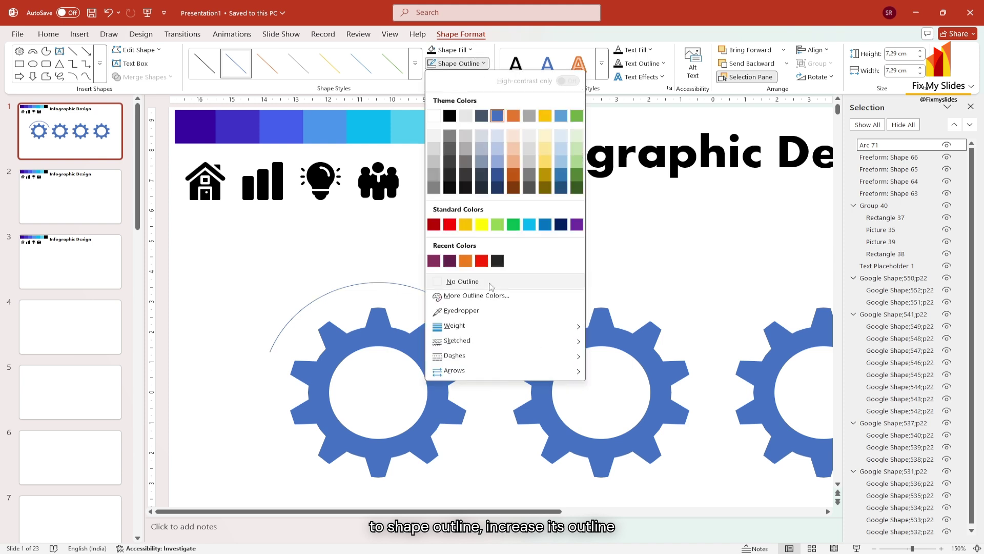
{"action": "mouse_move", "coordinate": [518, 326]}
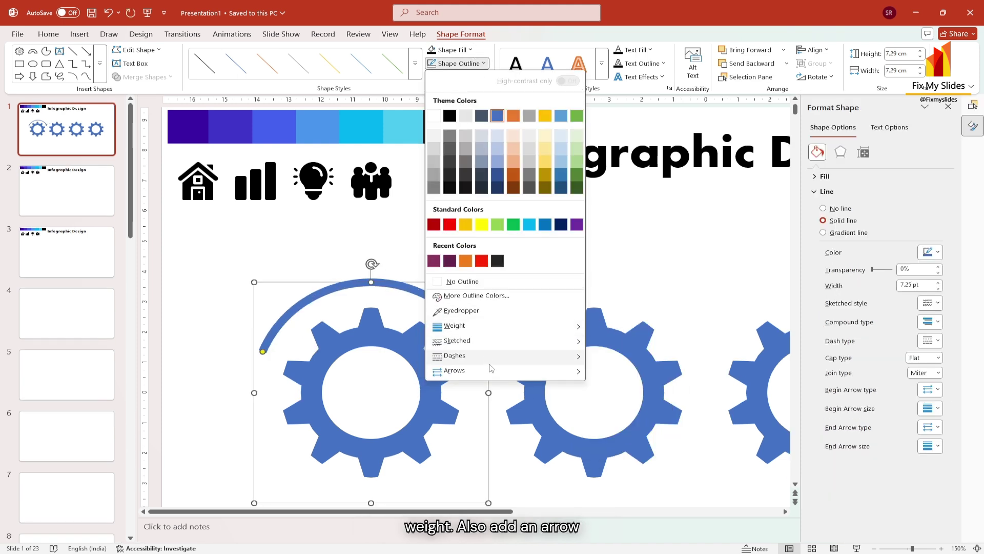
{"action": "mouse_move", "coordinate": [493, 371]}
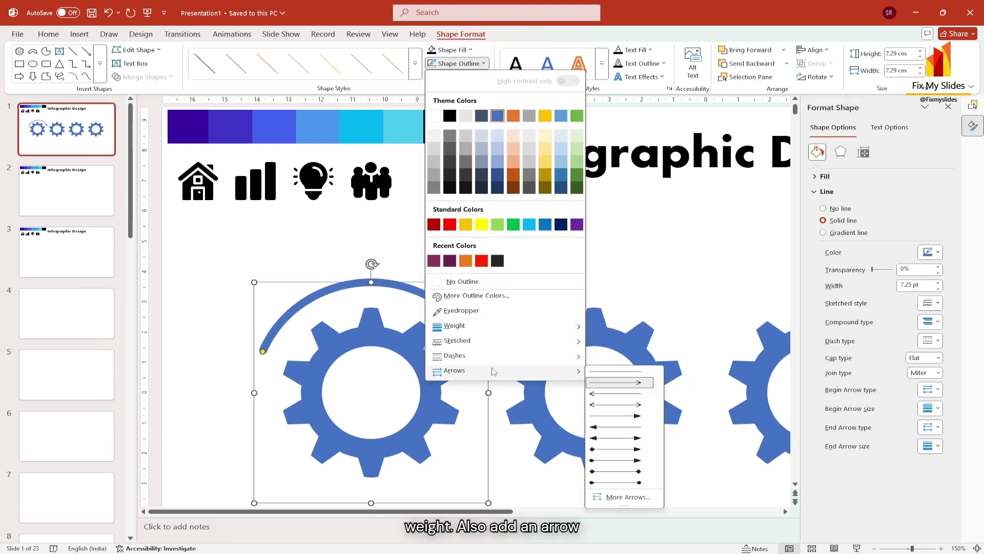
{"action": "left_click", "coordinate": [635, 418]}
{"action": "scroll", "coordinate": [636, 420], "scroll_direction": "up", "scroll_amount": 5}
{"action": "left_click", "coordinate": [938, 288]}
{"action": "left_click", "coordinate": [939, 288]}
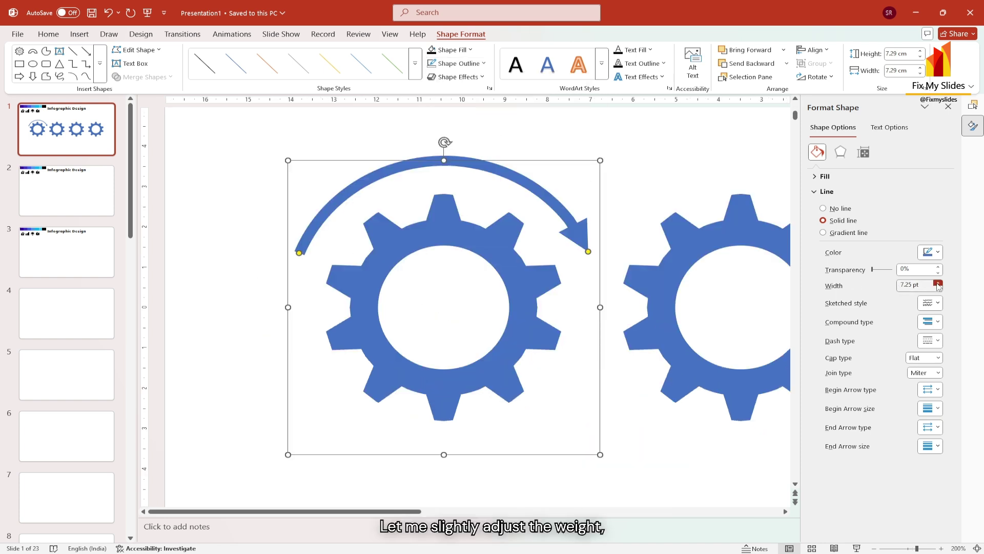
{"action": "left_click", "coordinate": [939, 288]}
{"action": "left_click", "coordinate": [939, 288]}
{"action": "left_click", "coordinate": [938, 288]}
{"action": "left_click", "coordinate": [939, 288]}
{"action": "left_click", "coordinate": [938, 288]}
{"action": "left_click", "coordinate": [938, 289]}
{"action": "left_click", "coordinate": [939, 288]}
{"action": "scroll", "coordinate": [597, 372], "scroll_direction": "down", "scroll_amount": 10}
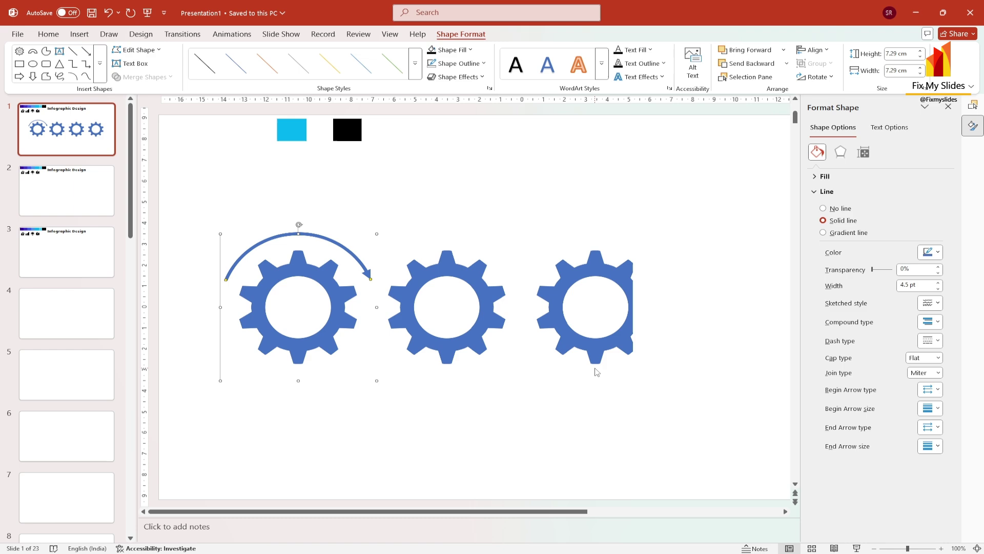
Step: Fine-tune the arc's end points so it fits the gear
{"action": "left_click_drag", "start_coordinate": [361, 292], "coordinate": [354, 282]}
{"action": "left_click_drag", "start_coordinate": [258, 280], "coordinate": [255, 284]}
{"action": "left_click", "coordinate": [231, 303]}
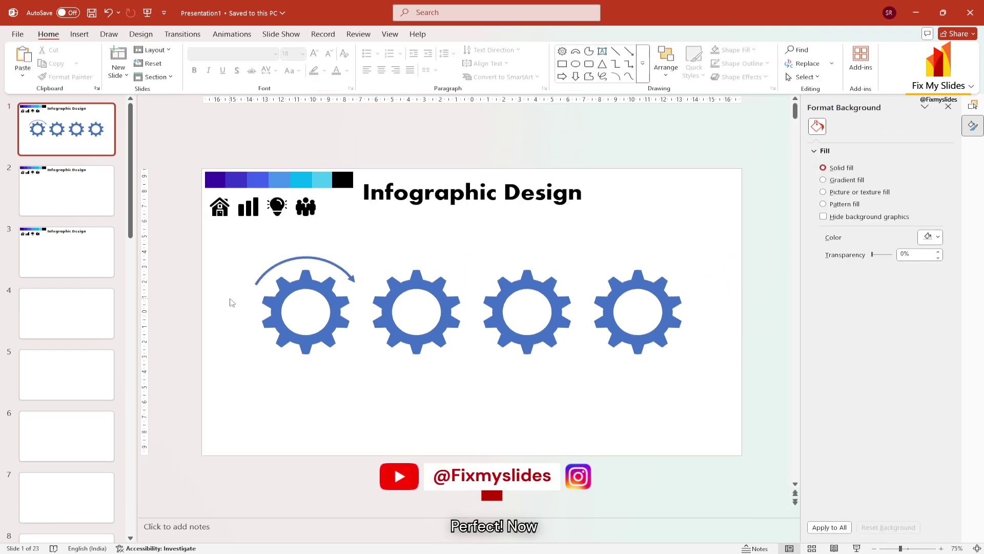
{"action": "left_click", "coordinate": [342, 272]}
Step: Copy the arc onto the other gears, flipping it vertically under gears two and four
{"action": "left_click_drag", "start_coordinate": [342, 272], "coordinate": [451, 270]}
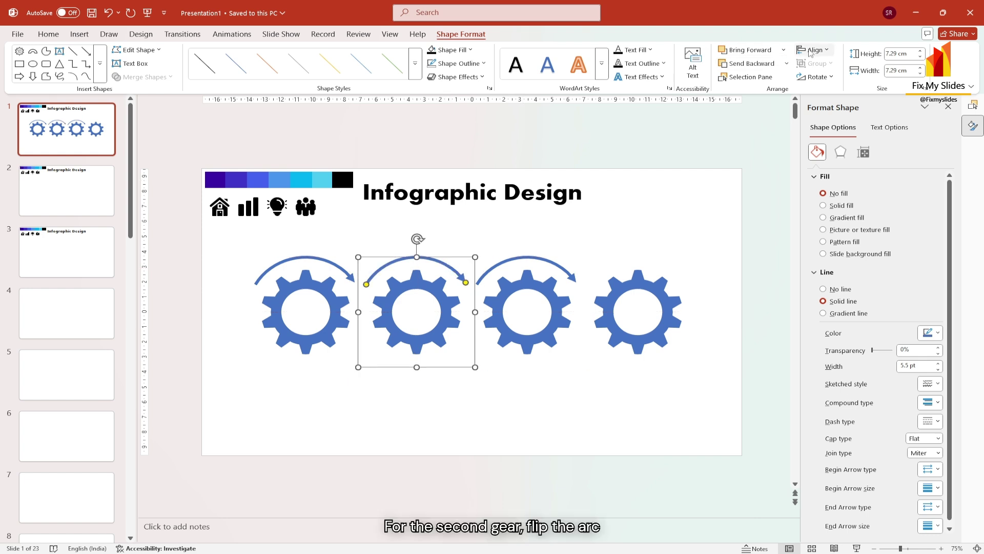
{"action": "left_click", "coordinate": [815, 77]}
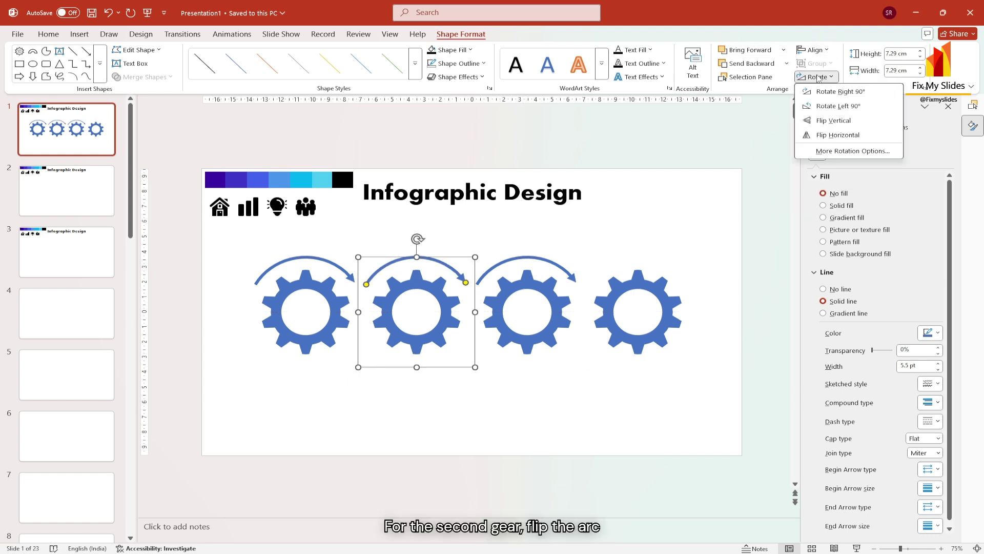
{"action": "left_click", "coordinate": [831, 123]}
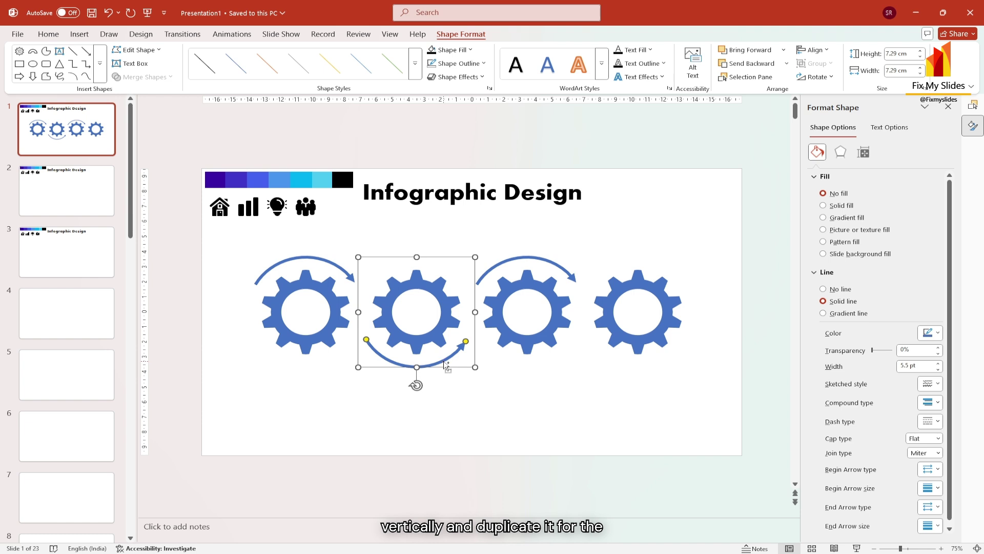
{"action": "left_click_drag", "start_coordinate": [445, 365], "coordinate": [667, 356]}
Step: Centre the house, bar-chart, lightbulb and people icons inside gears one to four
{"action": "left_click_drag", "start_coordinate": [219, 207], "coordinate": [306, 311]}
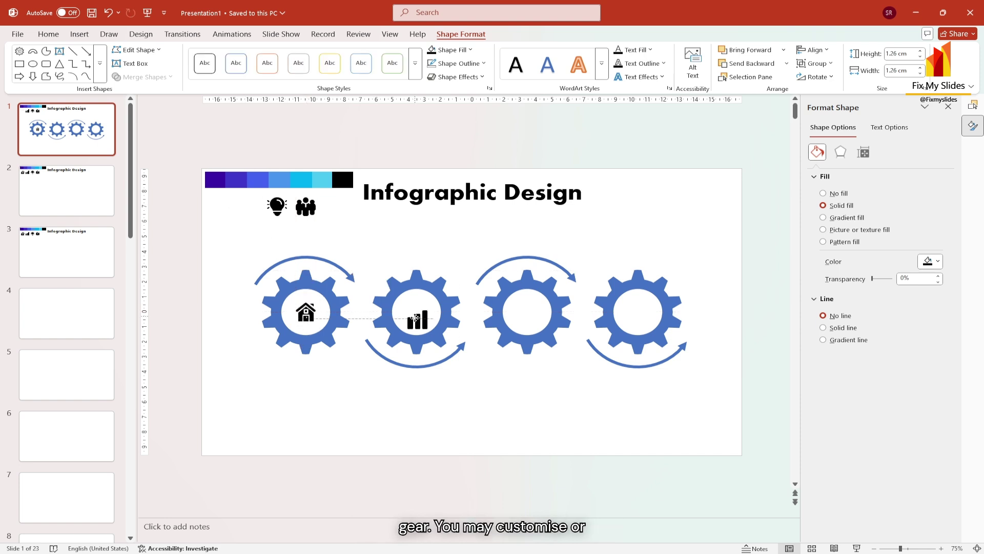
{"action": "left_click_drag", "start_coordinate": [417, 319], "coordinate": [415, 311]}
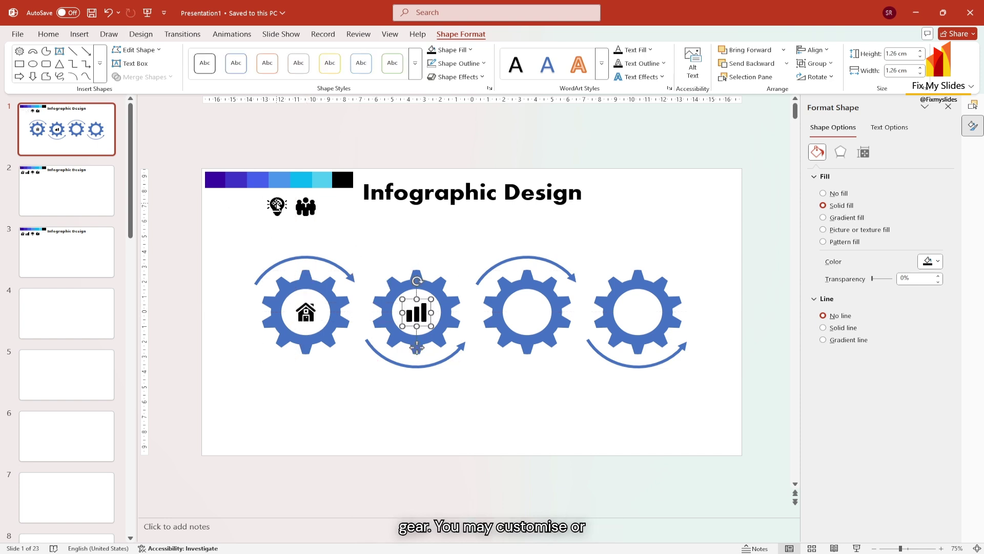
{"action": "left_click_drag", "start_coordinate": [523, 308], "coordinate": [527, 311]}
{"action": "left_click_drag", "start_coordinate": [305, 204], "coordinate": [637, 311]}
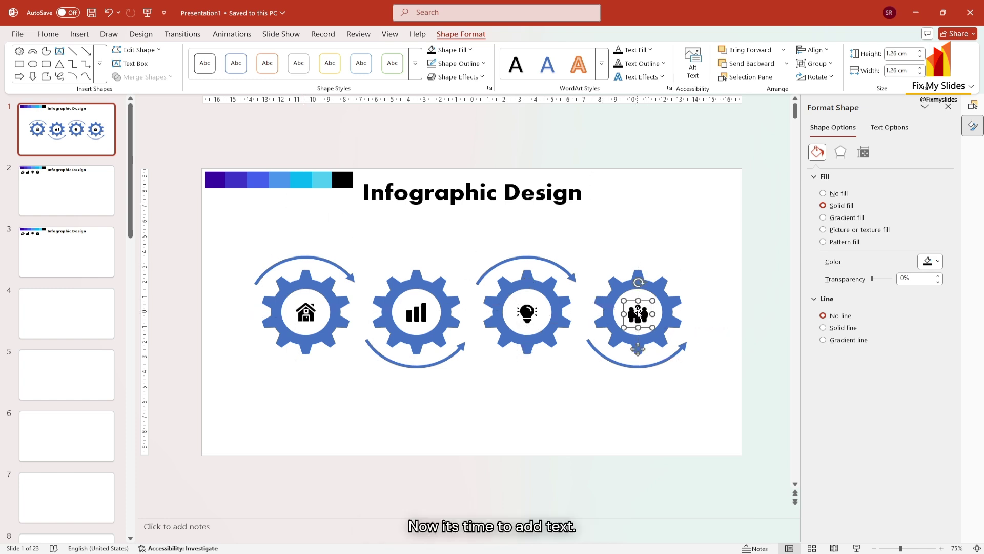
Step: Add a 'Your Text Here' heading text box below the first gear, sized 12 then enlarged
{"action": "left_click", "coordinate": [60, 52]}
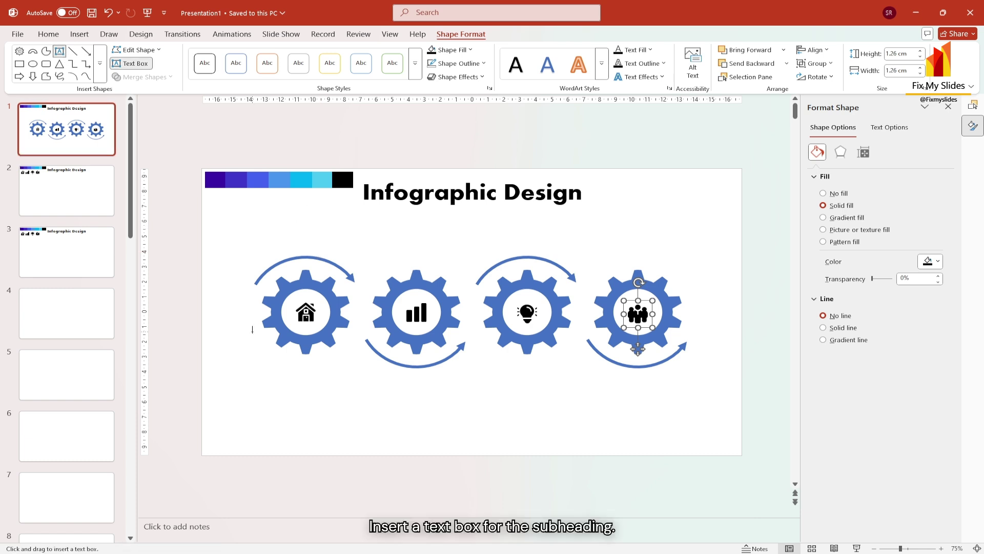
{"action": "left_click_drag", "start_coordinate": [239, 378], "coordinate": [339, 394]}
{"action": "type", "text": "Your Text Here"}
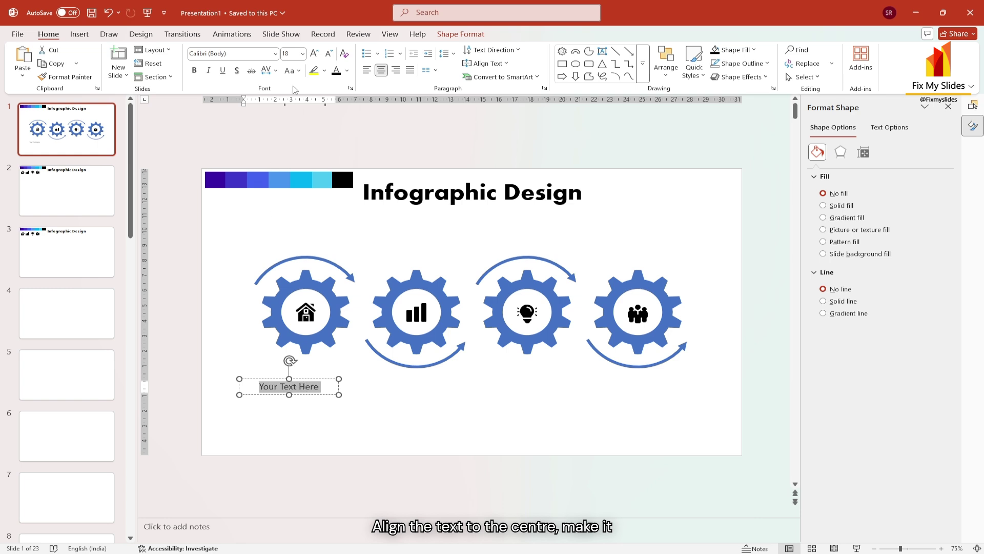
{"action": "left_click", "coordinate": [285, 54]}
{"action": "type", "text": "12"}
{"action": "key", "text": "Return"}
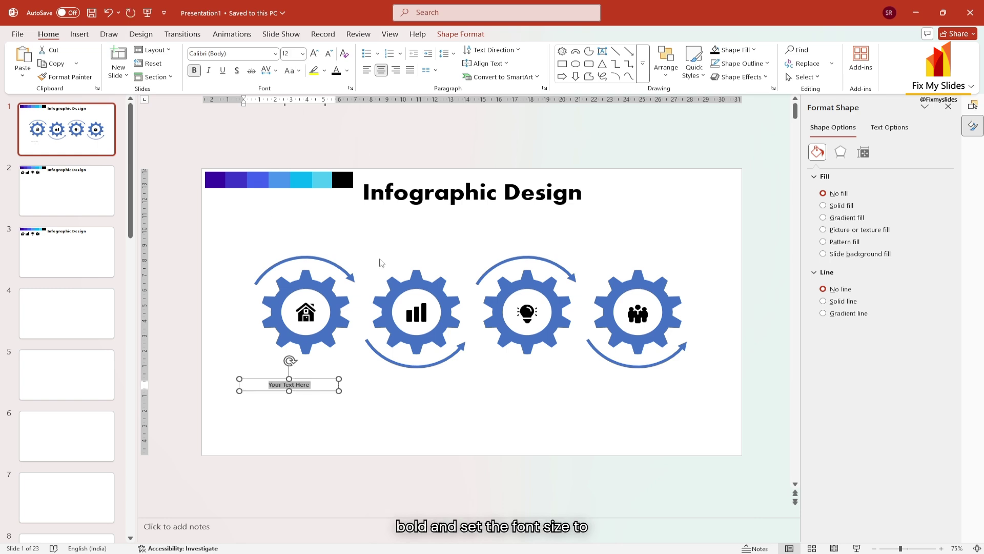
{"action": "key", "text": "ctrl+shift+period"}
Step: Duplicate the heading box, paste the description paragraph into it, and group both boxes
{"action": "left_click_drag", "start_coordinate": [304, 395], "coordinate": [303, 410]}
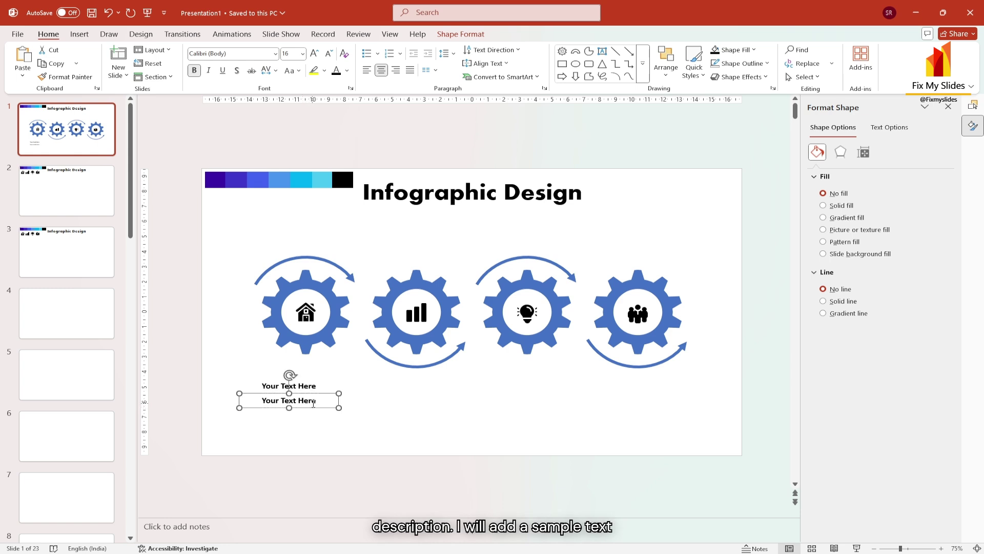
{"action": "left_click", "coordinate": [314, 404]}
{"action": "key", "text": "ctrl+a"}
{"action": "type", "text": "You can simply impress your audience by adding these infographics to your Presentations."}
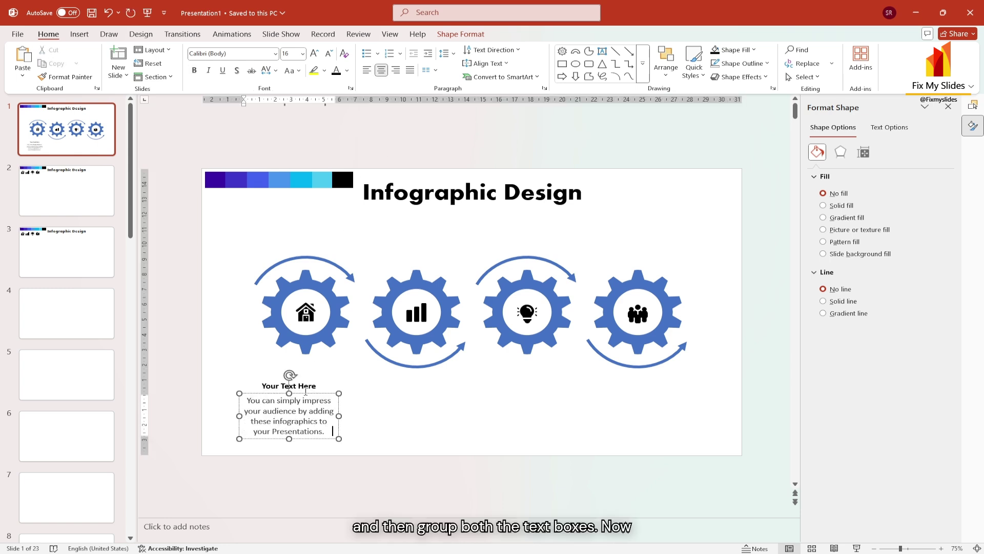
{"action": "left_click", "coordinate": [306, 390], "text": "shift"}
{"action": "key", "text": "ctrl+g"}
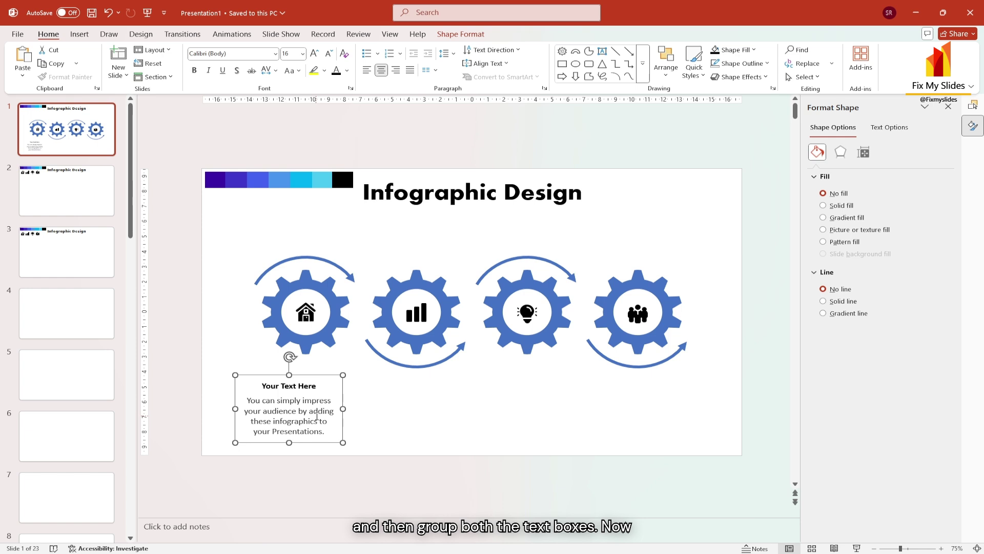
Step: Widen the caption, then group all gears and arcs and shrink the group
{"action": "left_click_drag", "start_coordinate": [343, 409], "coordinate": [361, 409]}
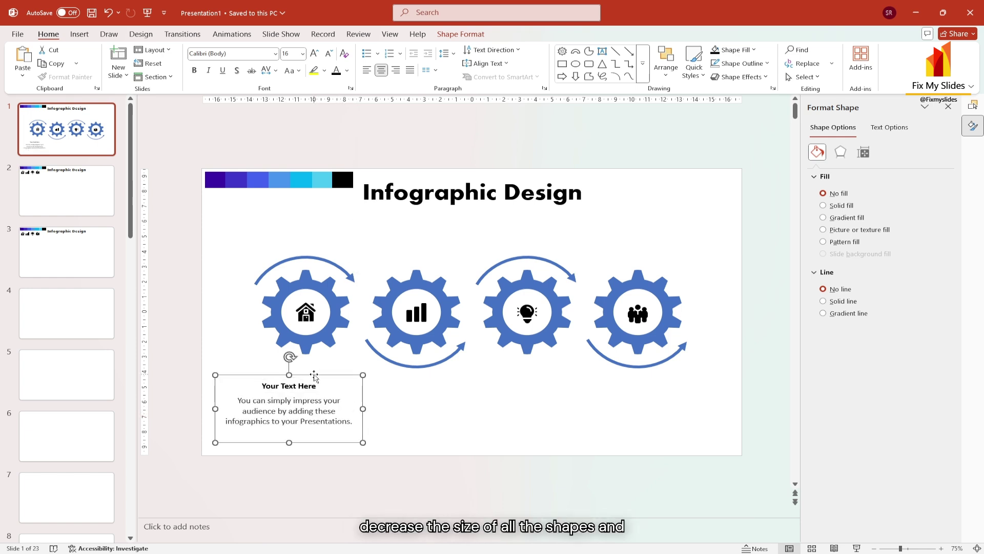
{"action": "left_click_drag", "start_coordinate": [218, 231], "coordinate": [736, 396]}
{"action": "key", "text": "ctrl+g"}
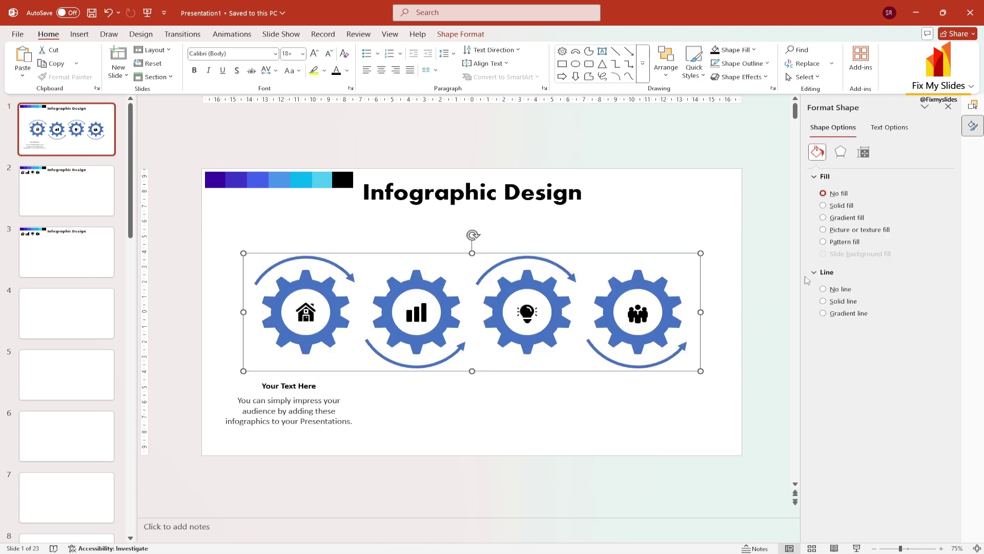
{"action": "left_click_drag", "start_coordinate": [700, 251], "coordinate": [657, 270]}
{"action": "scroll", "coordinate": [686, 260], "scroll_direction": "down", "scroll_amount": 1}
{"action": "left_click", "coordinate": [704, 303]}
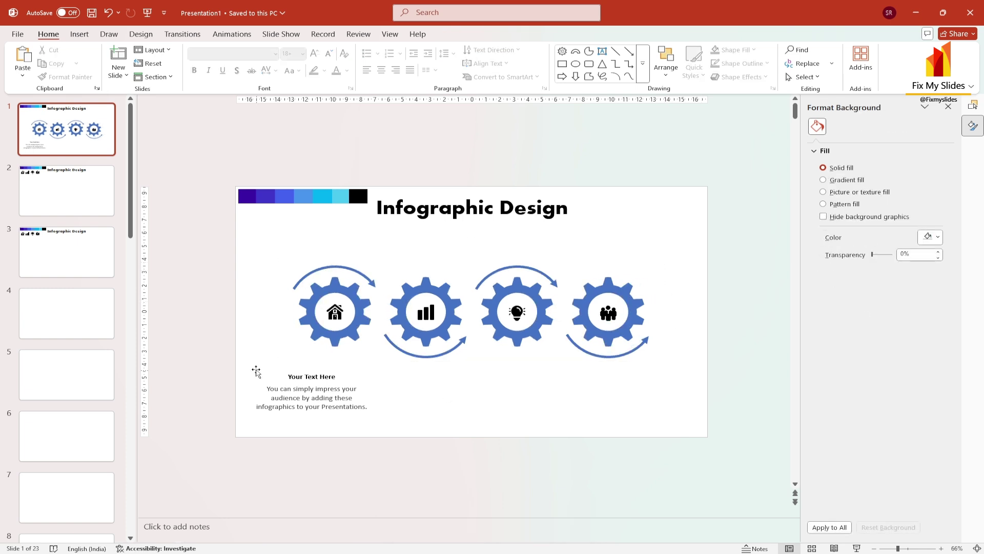
Step: Set the caption font to 14 pt, position the captions, and nudge the whole layout down
{"action": "left_click_drag", "start_coordinate": [247, 361], "coordinate": [407, 437]}
{"action": "type", "text": "14"}
{"action": "key", "text": "Return"}
{"action": "left_click_drag", "start_coordinate": [321, 367], "coordinate": [623, 356]}
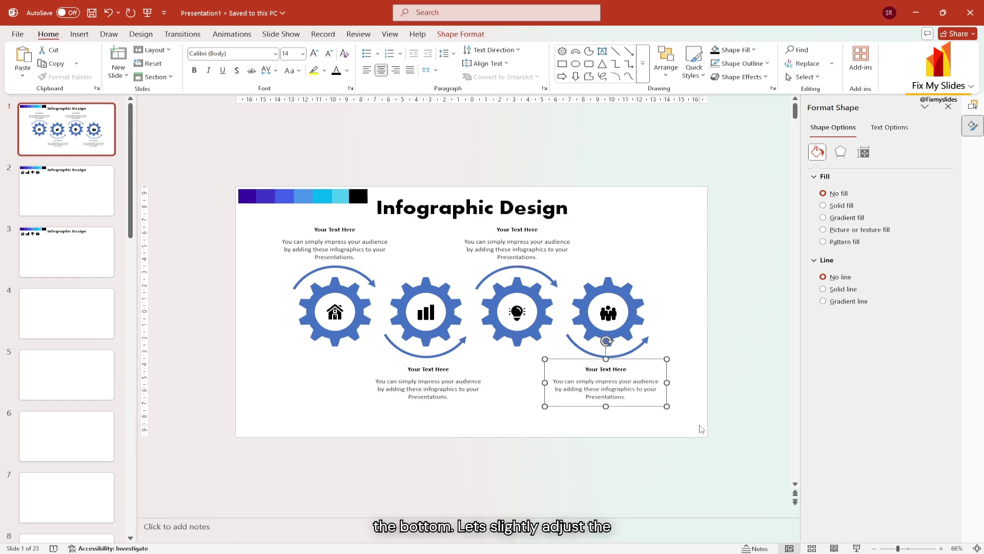
{"action": "left_click_drag", "start_coordinate": [701, 429], "coordinate": [203, 218]}
{"action": "key", "text": "Down"}
{"action": "key", "text": "Down"}
{"action": "key", "text": "Down"}
{"action": "key", "text": "Down"}
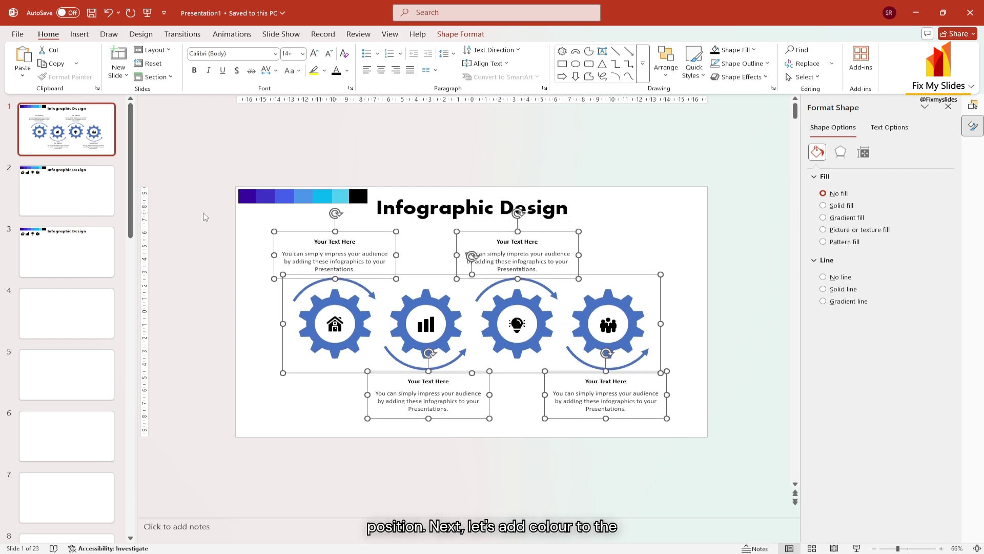
Step: Colour the first and third arcs light blue with the outline eyedropper
{"action": "left_click", "coordinate": [279, 321]}
{"action": "left_click", "coordinate": [307, 289]}
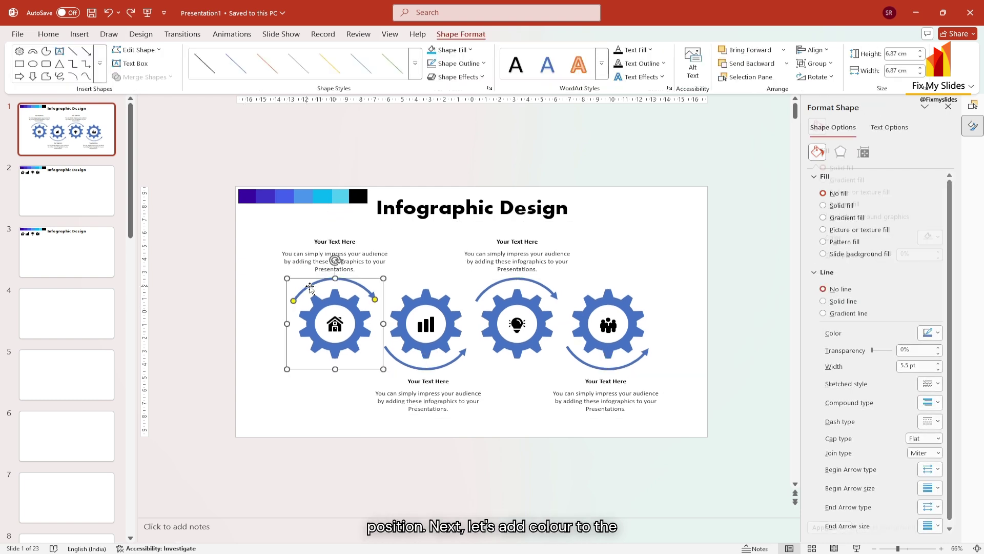
{"action": "left_click", "coordinate": [503, 282], "text": "shift"}
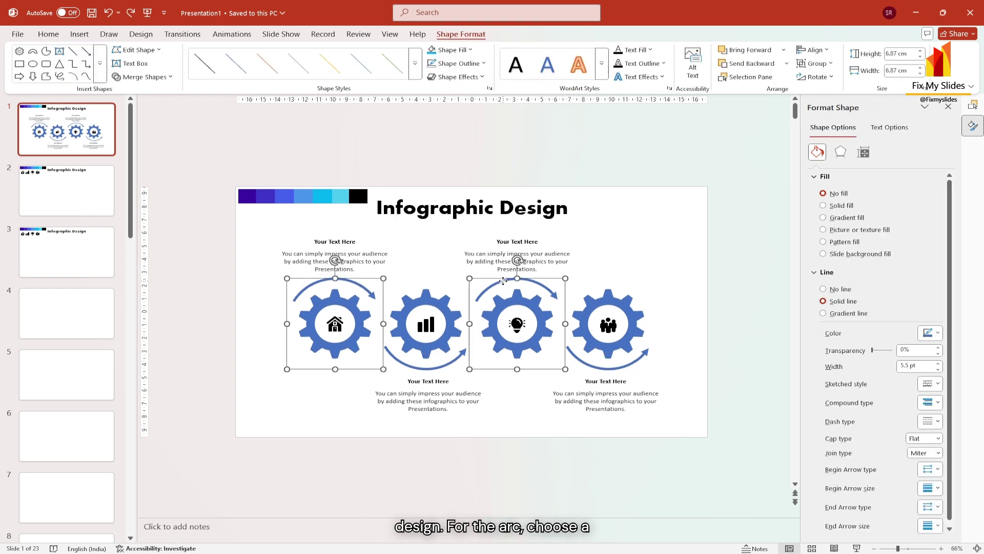
{"action": "left_click", "coordinate": [461, 35]}
{"action": "left_click", "coordinate": [461, 63]}
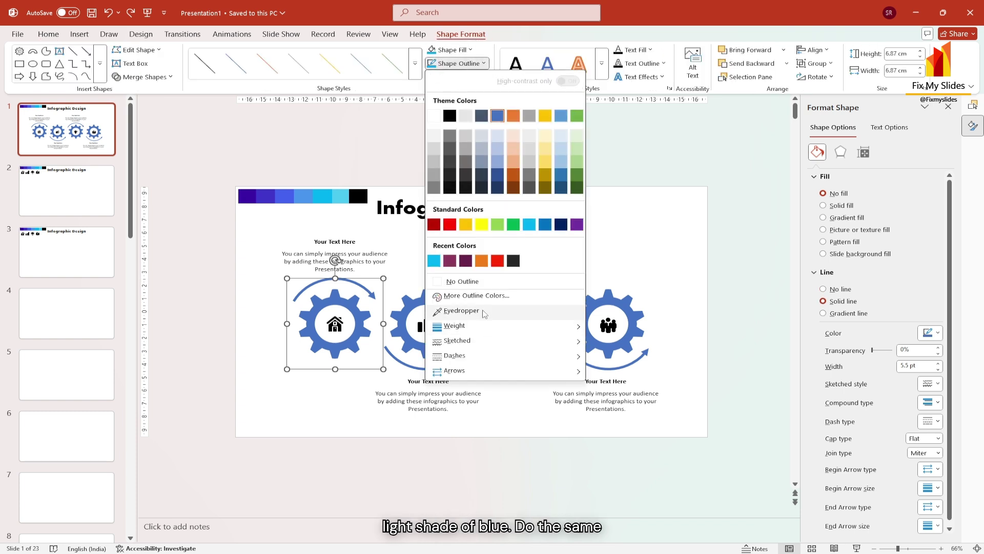
{"action": "left_click", "coordinate": [484, 311]}
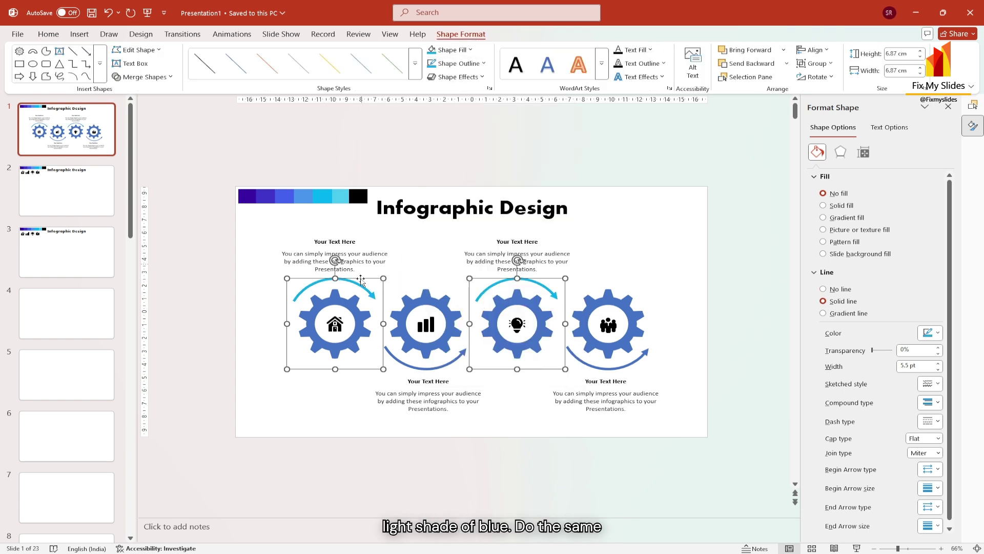
Step: Fill the first and third gears and the bulb and house icons light blue
{"action": "left_click", "coordinate": [317, 315]}
{"action": "left_click", "coordinate": [508, 306], "text": "shift"}
{"action": "left_click", "coordinate": [518, 325], "text": "shift"}
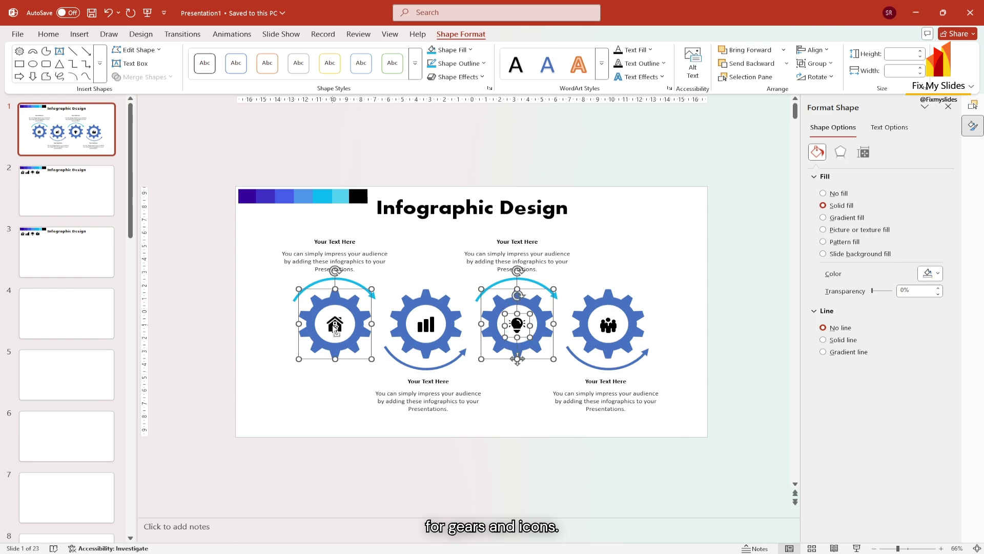
{"action": "left_click", "coordinate": [333, 324], "text": "shift"}
{"action": "left_click", "coordinate": [433, 50]}
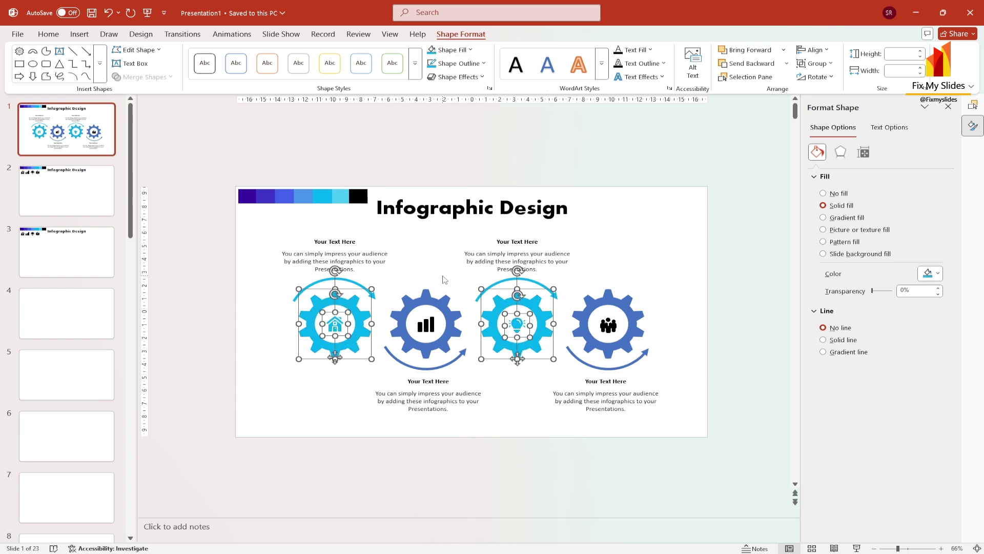
Step: Make the second and fourth gears and their arcs black
{"action": "left_click", "coordinate": [425, 300]}
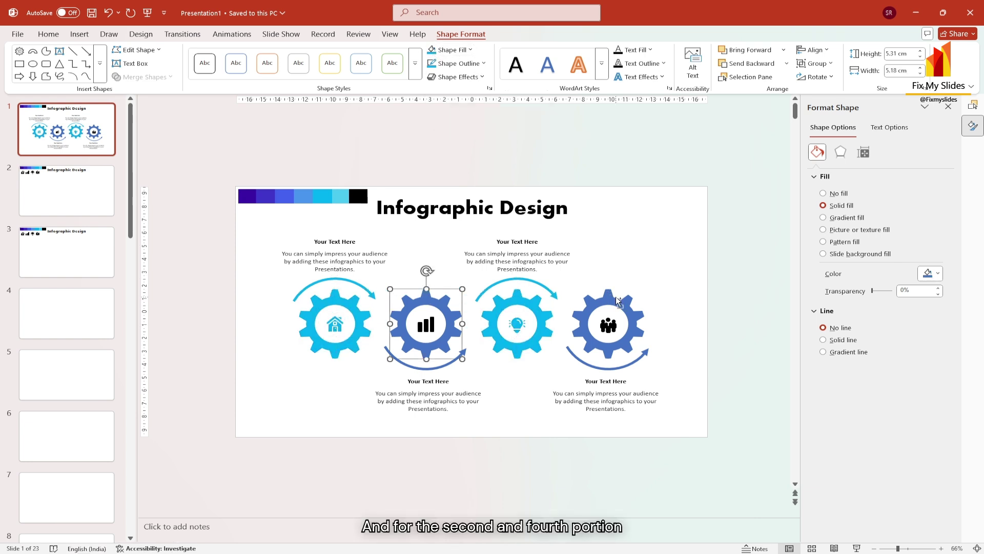
{"action": "left_click", "coordinate": [467, 50]}
{"action": "left_click", "coordinate": [455, 99]}
{"action": "left_click", "coordinate": [405, 365]}
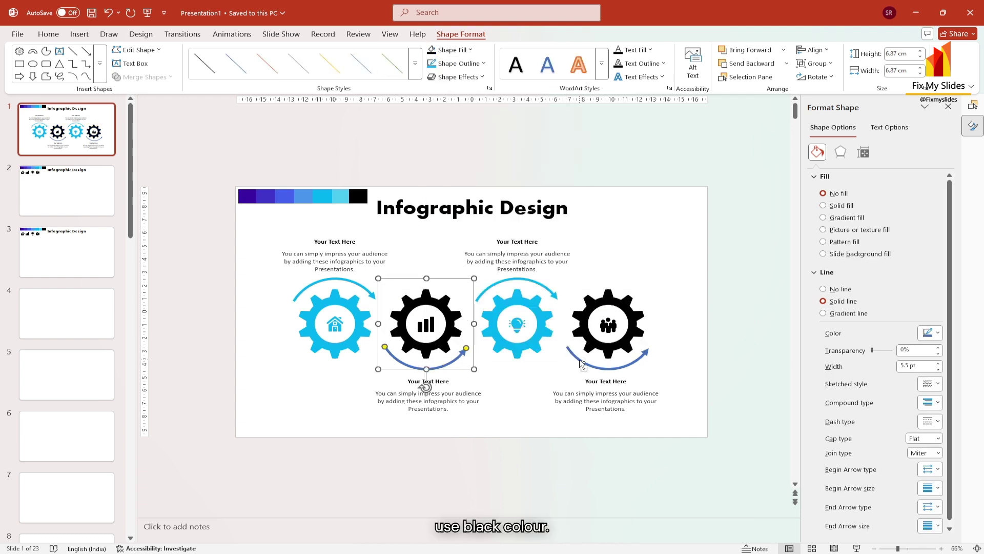
{"action": "left_click", "coordinate": [579, 360], "text": "shift"}
{"action": "left_click", "coordinate": [458, 63]}
{"action": "left_click", "coordinate": [456, 112]}
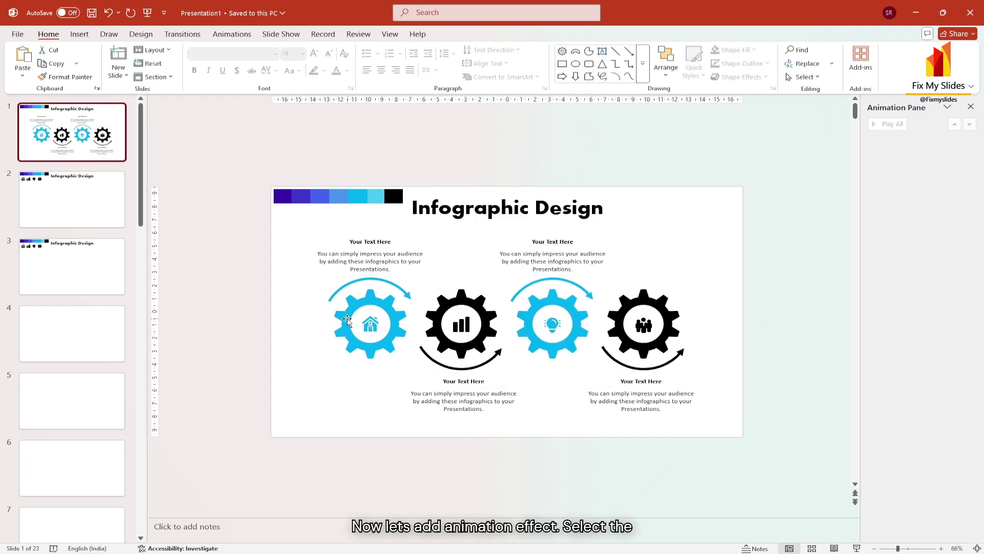
Step: Give the first gear a Zoom entrance followed by a Spin emphasis
{"action": "left_click", "coordinate": [348, 320]}
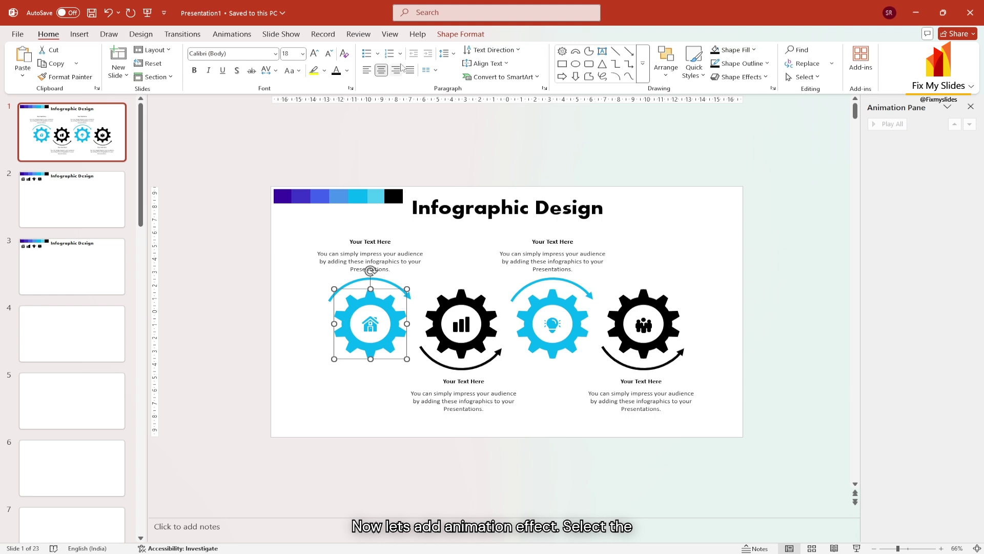
{"action": "left_click", "coordinate": [451, 35]}
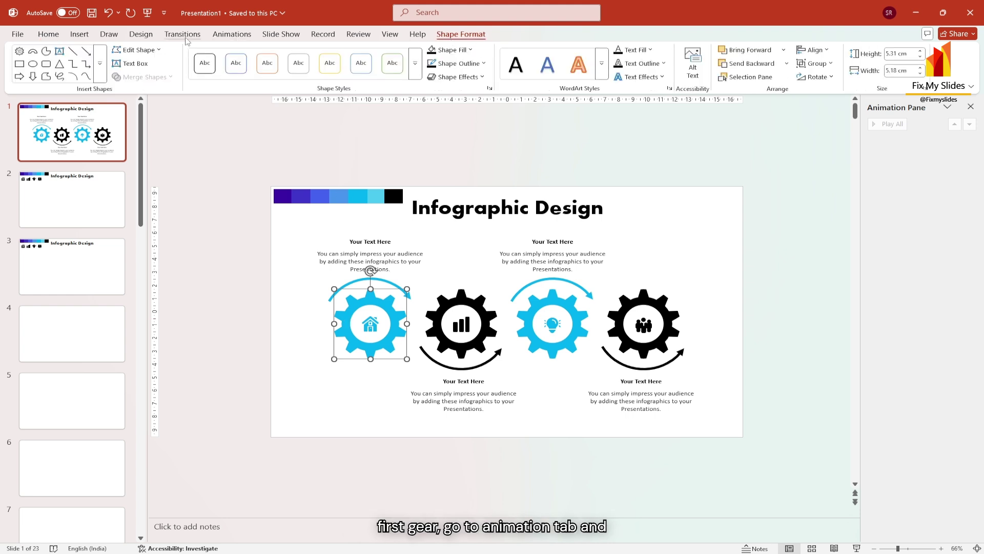
{"action": "left_click", "coordinate": [218, 35]}
{"action": "left_click", "coordinate": [582, 68]}
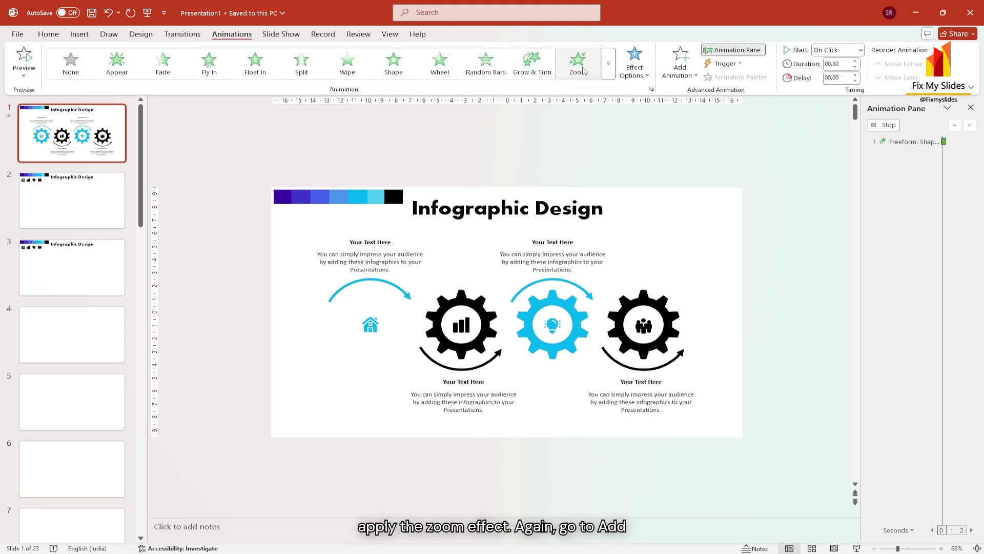
{"action": "left_click", "coordinate": [681, 61]}
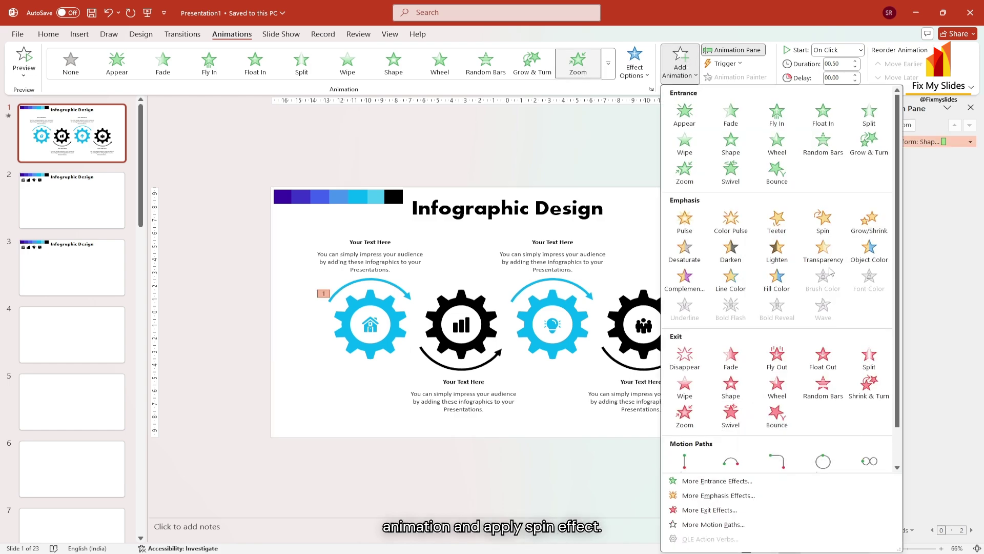
{"action": "left_click", "coordinate": [824, 218]}
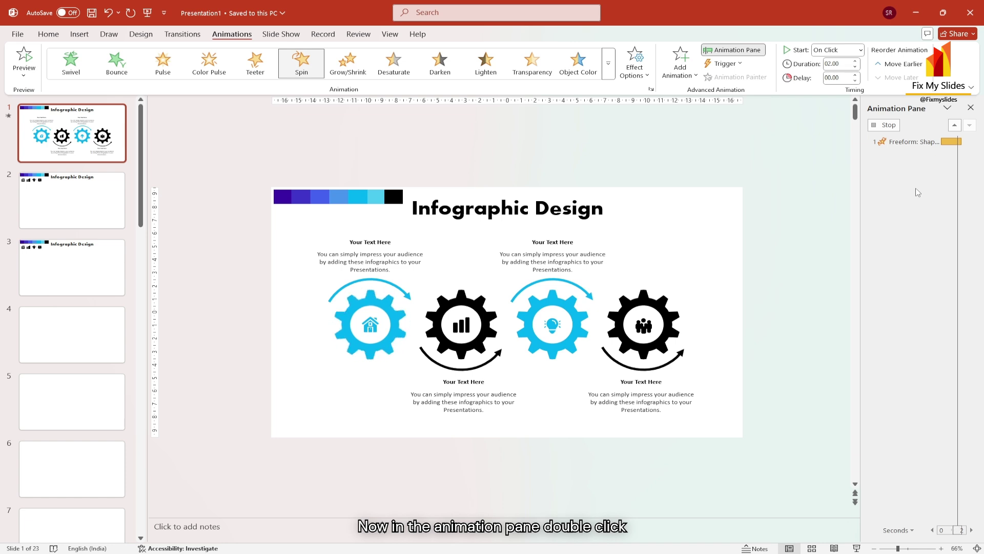
Step: Set the Spin to a 5-second duration repeating until end of slide
{"action": "double_click", "coordinate": [904, 152]}
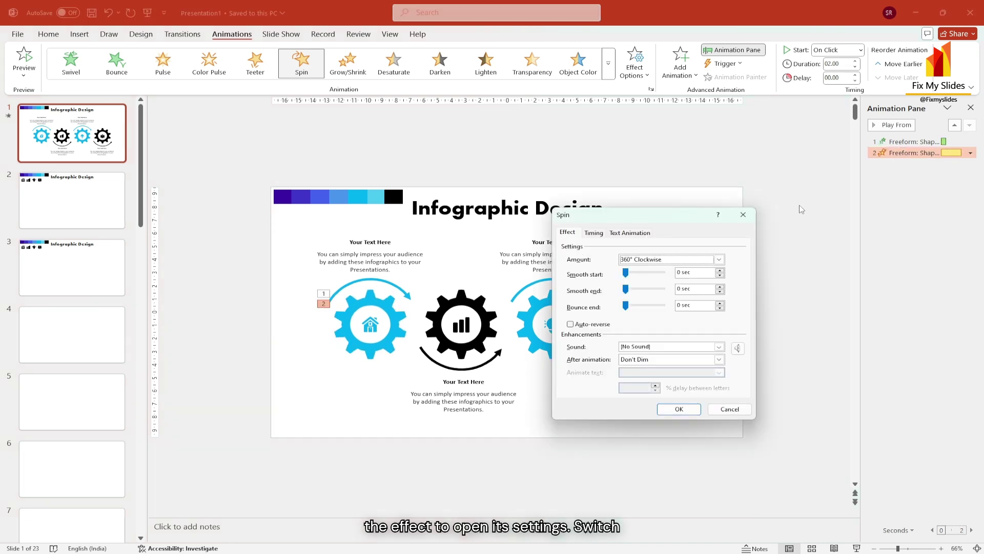
{"action": "left_click", "coordinate": [594, 233]}
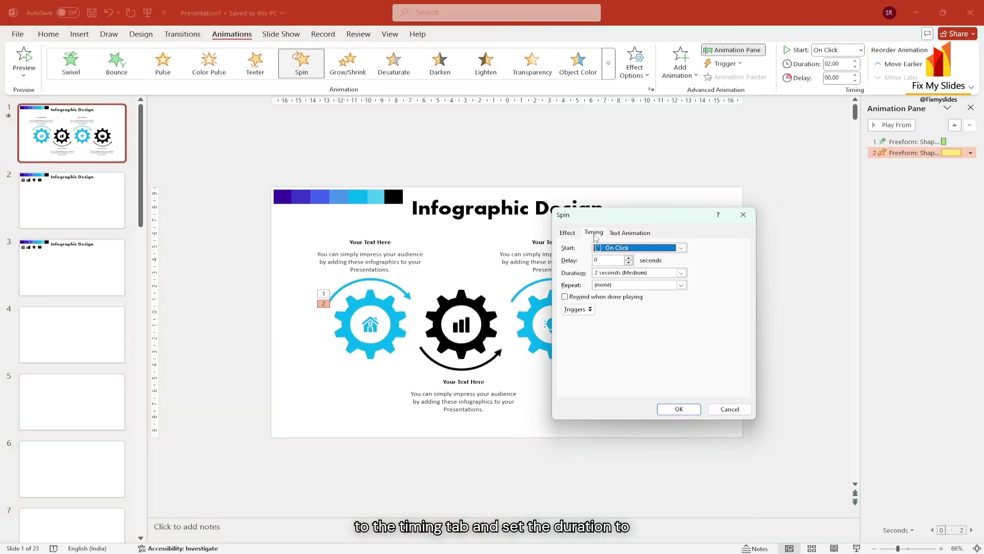
{"action": "left_click", "coordinate": [681, 273]}
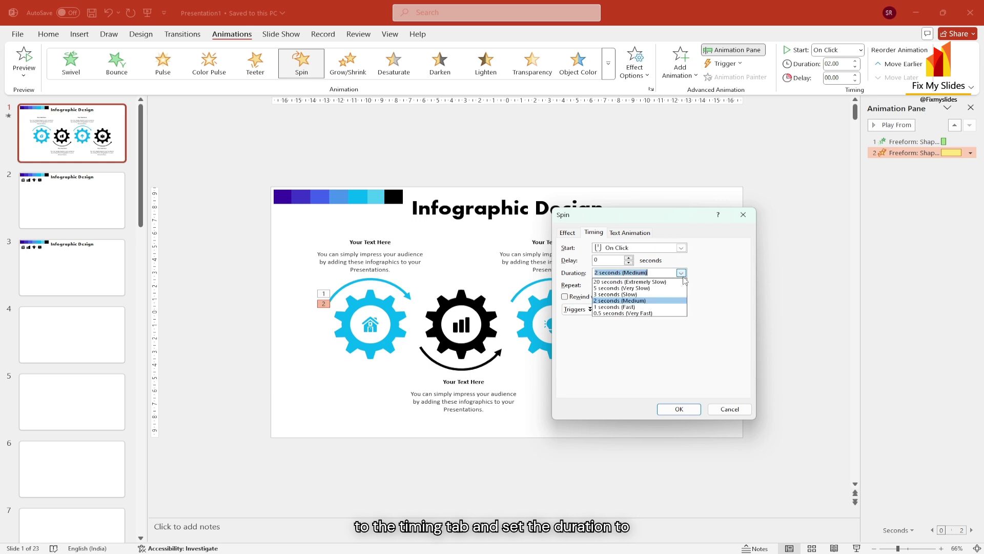
{"action": "left_click", "coordinate": [662, 287]}
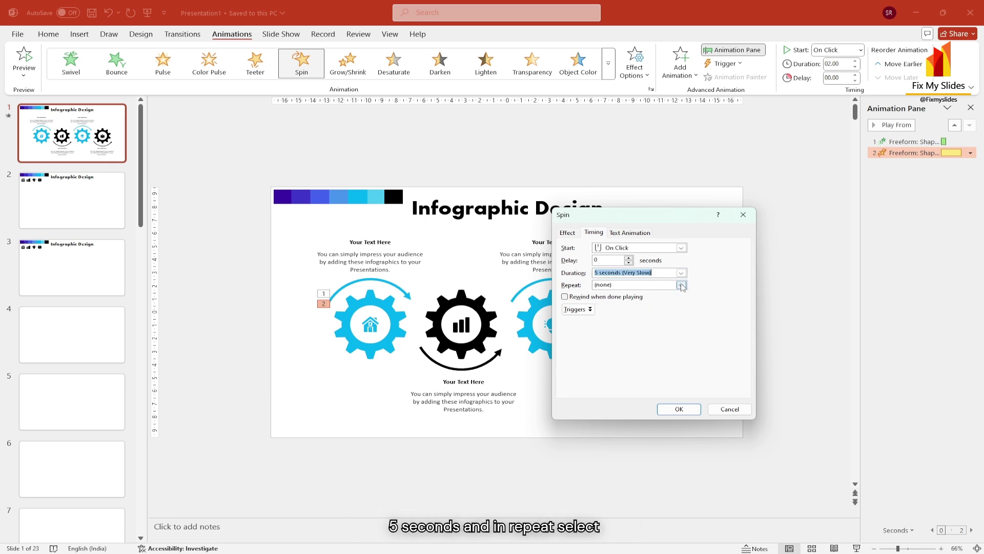
{"action": "left_click", "coordinate": [681, 285]}
{"action": "left_click", "coordinate": [617, 341]}
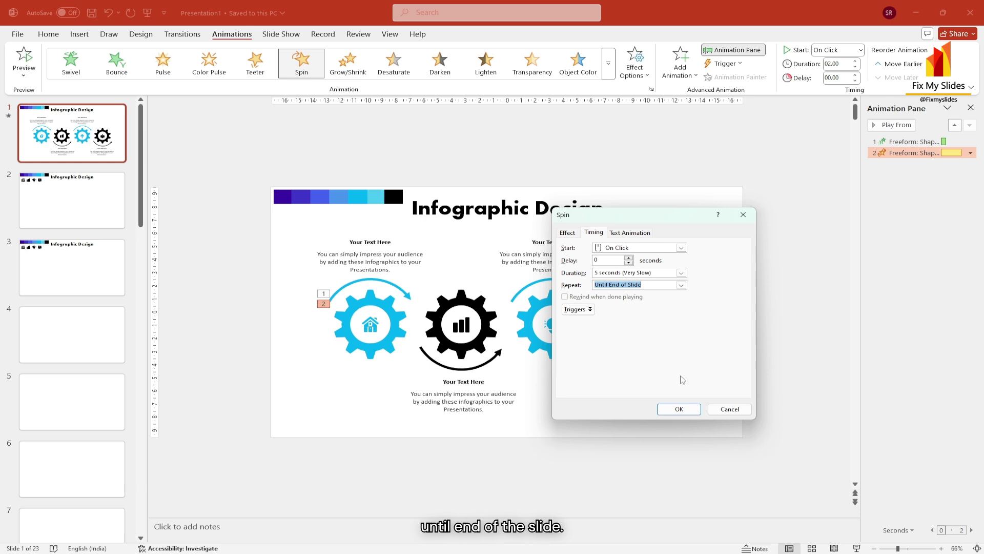
{"action": "left_click", "coordinate": [679, 409]}
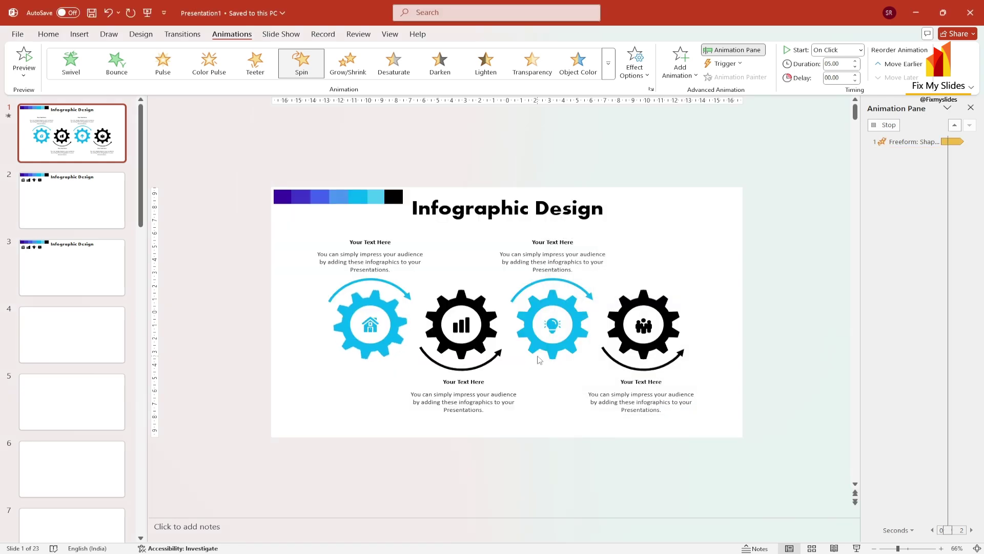
Step: Animate the house icon with Fade, the first arc with Wipe From Left, and the caption with Zoom
{"action": "left_click", "coordinate": [370, 324]}
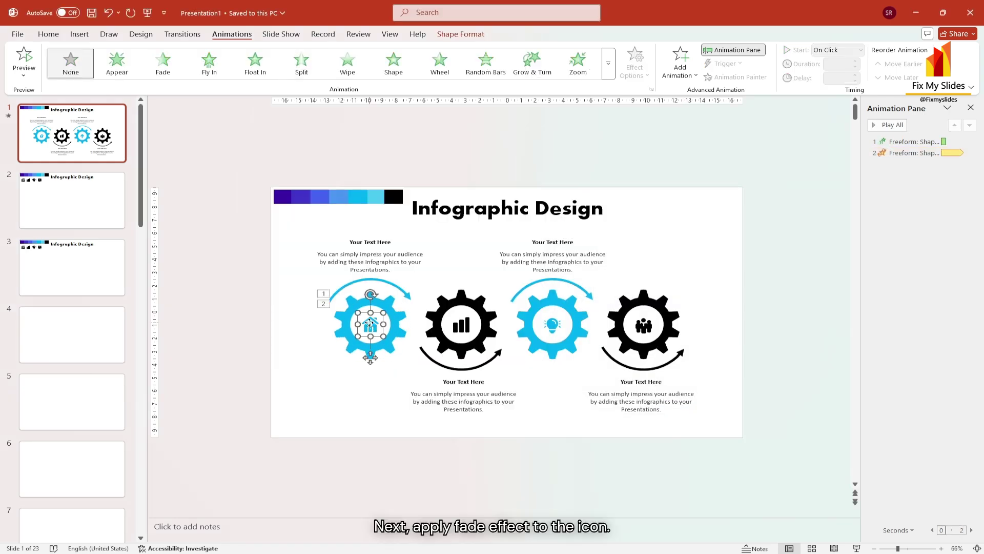
{"action": "left_click", "coordinate": [163, 63]}
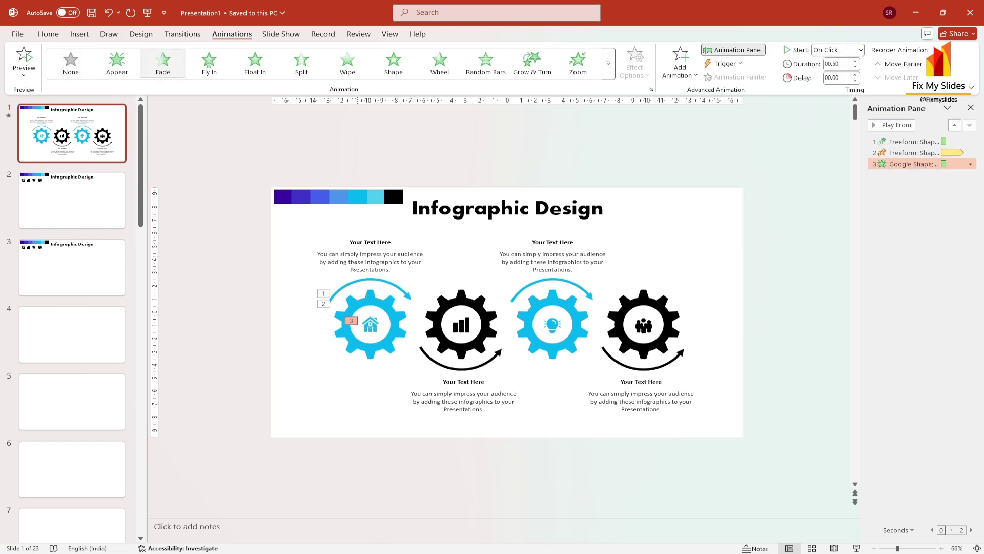
{"action": "left_click", "coordinate": [348, 286]}
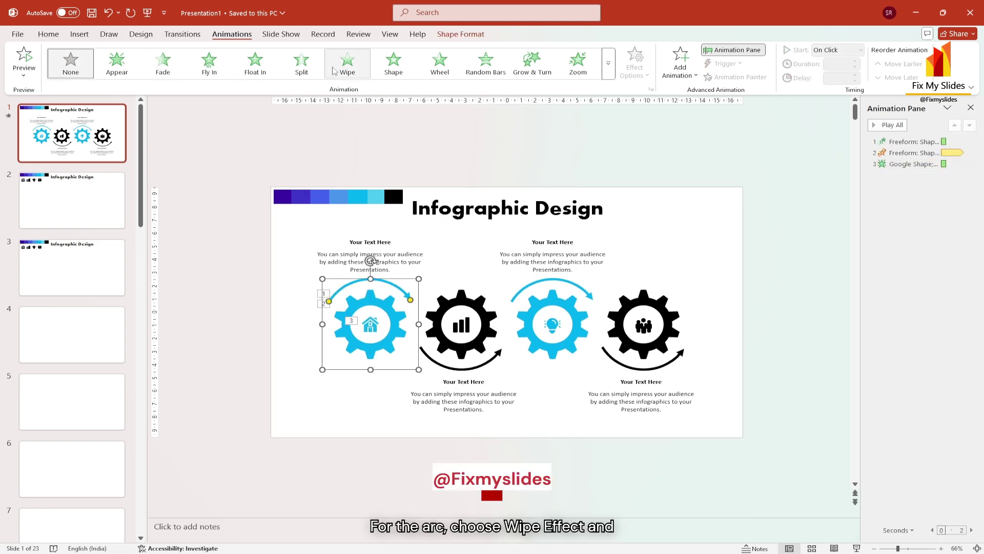
{"action": "left_click", "coordinate": [348, 63]}
{"action": "left_click", "coordinate": [638, 74]}
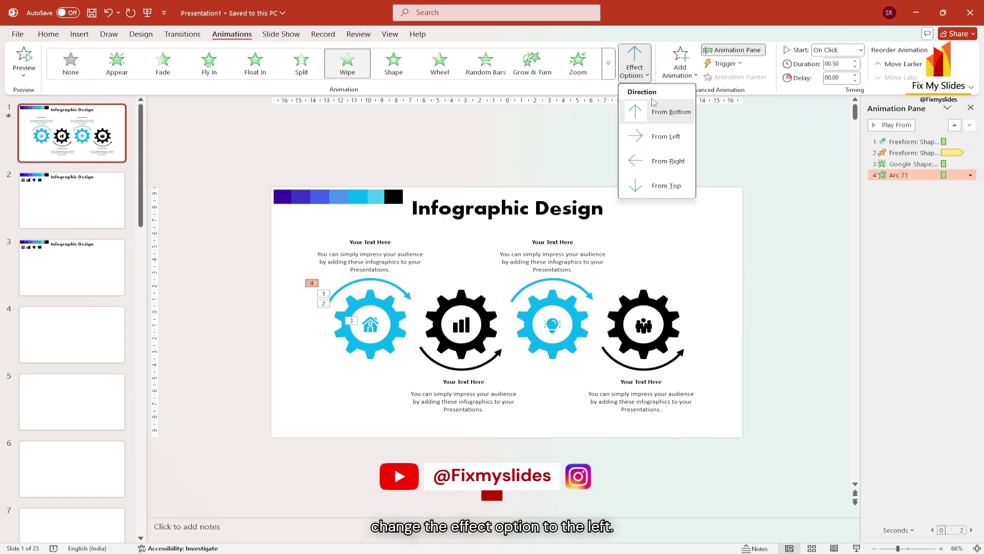
{"action": "left_click", "coordinate": [665, 138]}
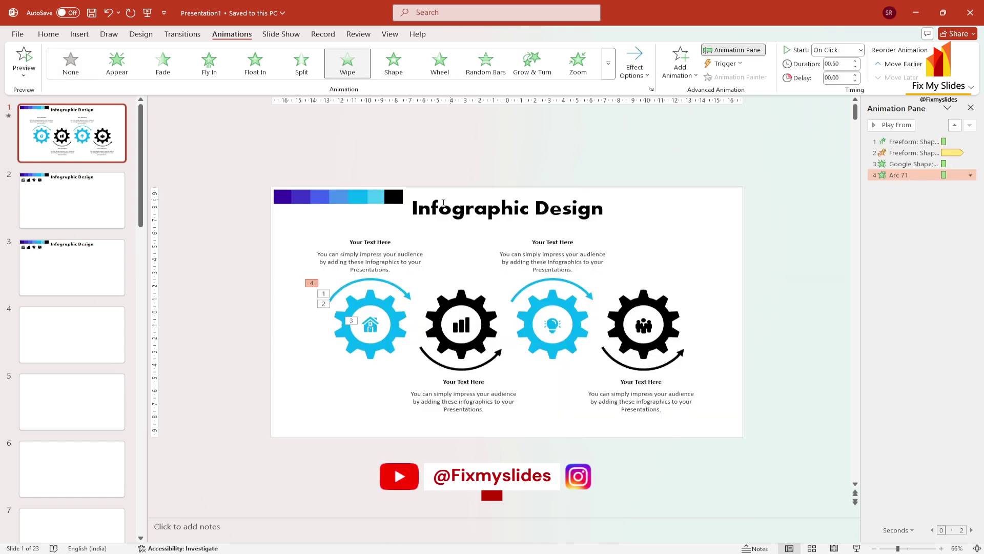
{"action": "left_click", "coordinate": [380, 263]}
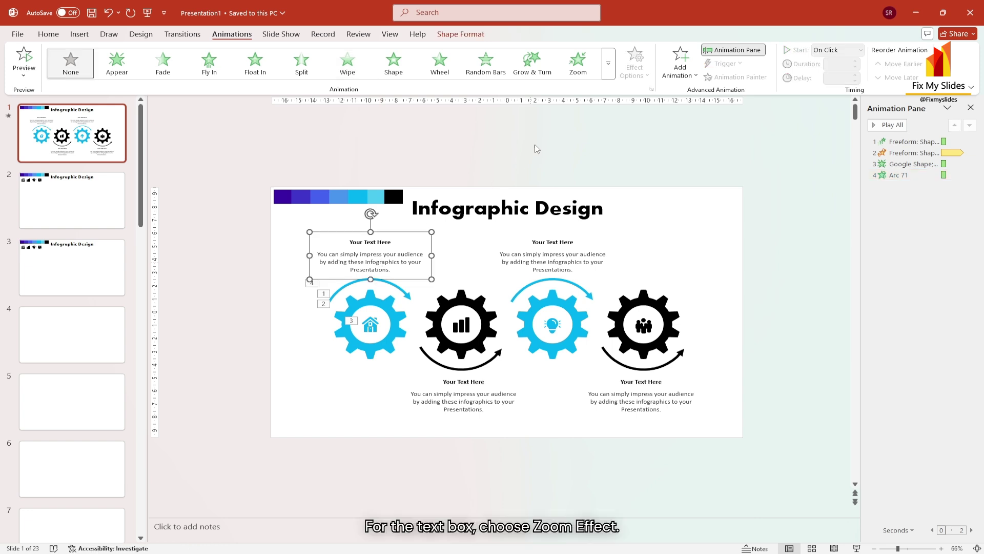
{"action": "left_click", "coordinate": [578, 62]}
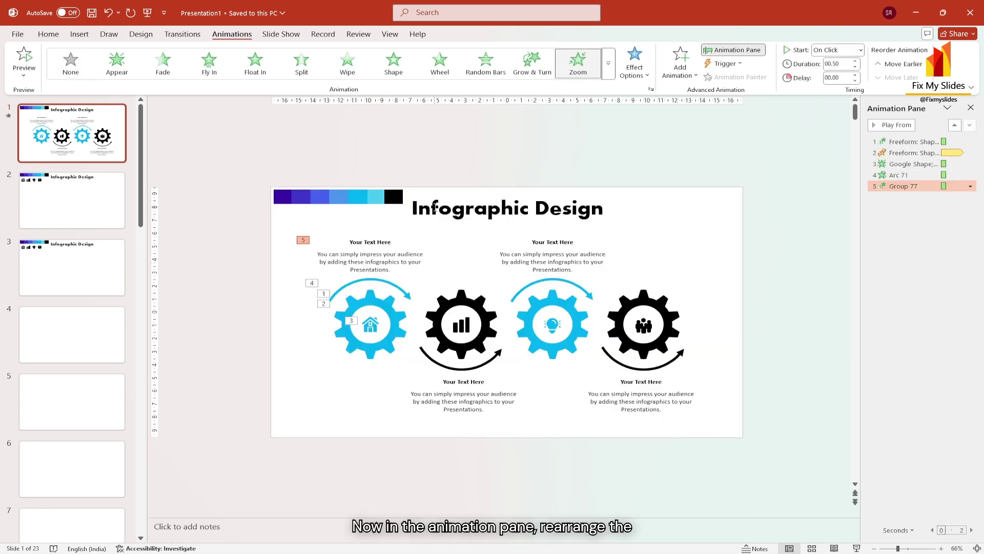
Step: Move the house fade to play second and set entries 2–5 to Start After Previous
{"action": "left_click", "coordinate": [384, 306]}
{"action": "left_click", "coordinate": [905, 164]}
{"action": "left_click_drag", "start_coordinate": [908, 153], "coordinate": [907, 150]}
{"action": "key", "text": "shift+Down"}
{"action": "key", "text": "shift+Down"}
{"action": "key", "text": "shift+Down"}
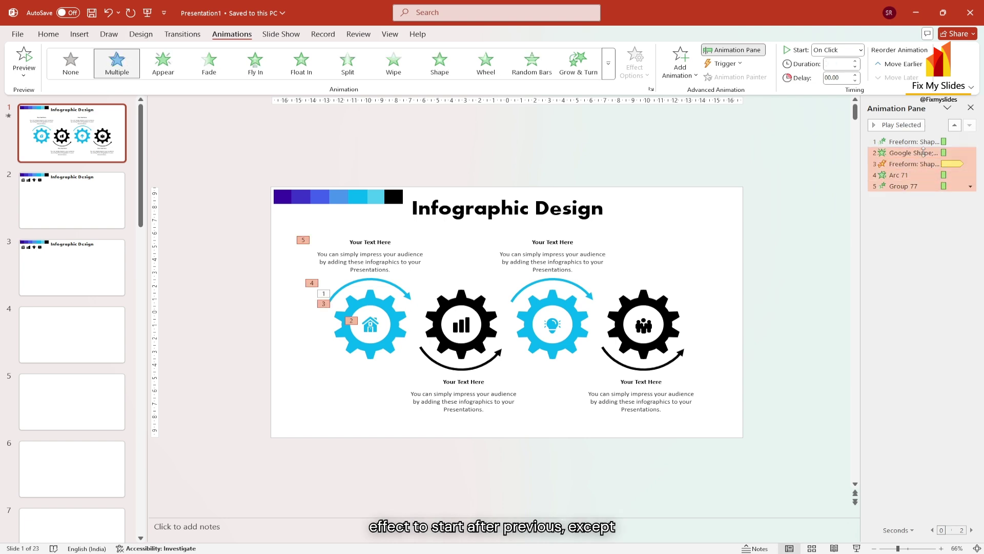
{"action": "left_click", "coordinate": [971, 152]}
{"action": "left_click", "coordinate": [922, 189]}
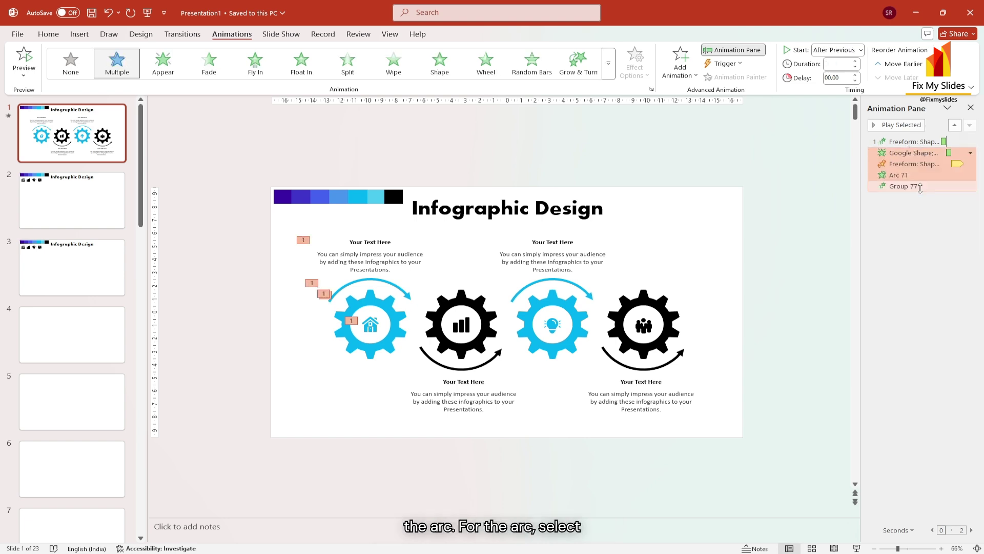
Step: Set the Arc 71 animation to Start On Click
{"action": "left_click", "coordinate": [905, 175]}
{"action": "right_click", "coordinate": [906, 176]}
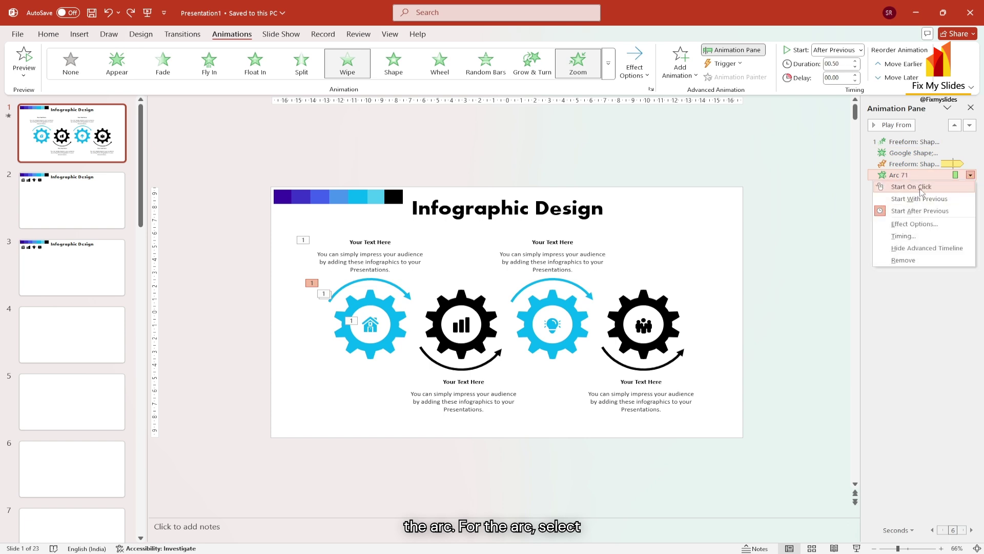
{"action": "left_click", "coordinate": [911, 187]}
{"action": "left_click", "coordinate": [913, 142]}
{"action": "left_click", "coordinate": [379, 301]}
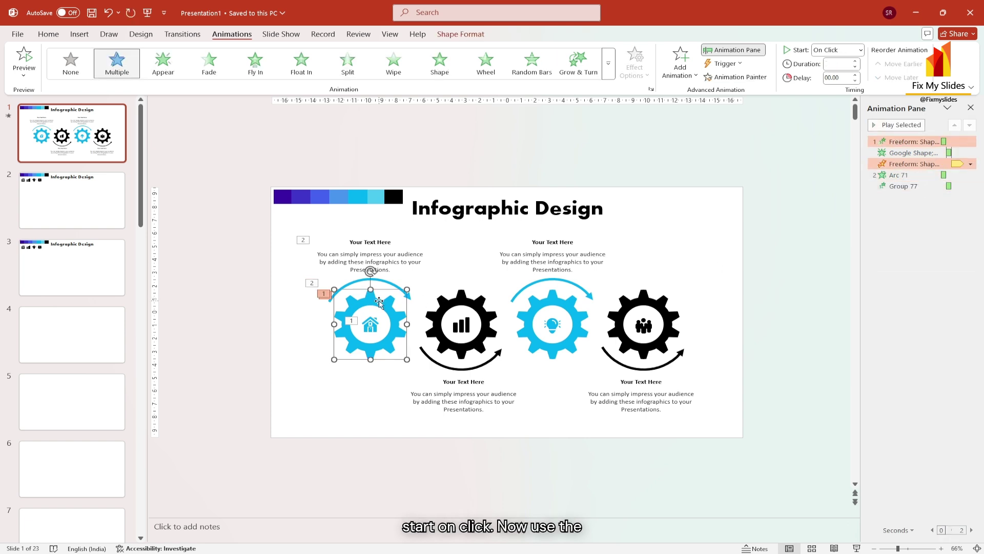
Step: Paint the first gear, house icon, arc and caption animations onto the second gear's set
{"action": "left_click", "coordinate": [734, 77]}
{"action": "left_click", "coordinate": [461, 323]}
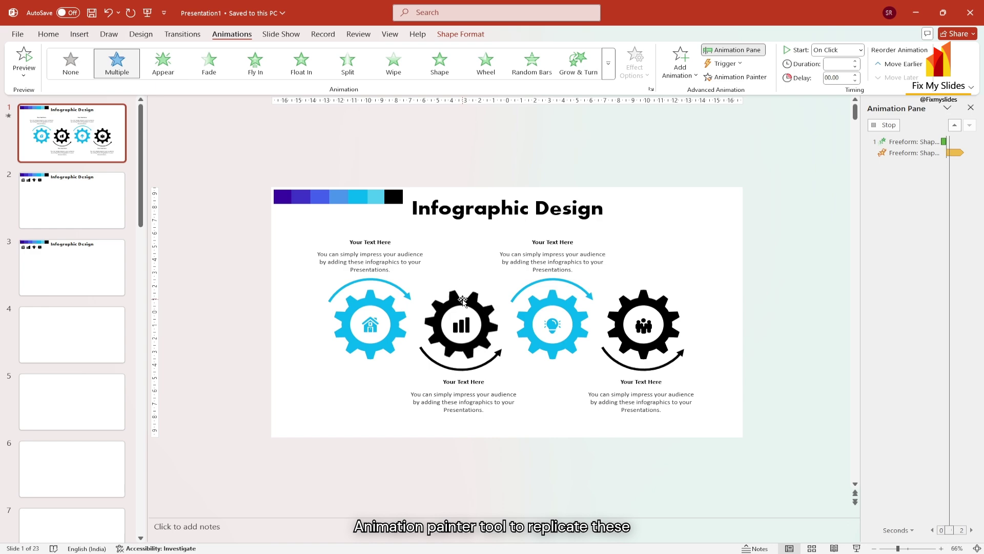
{"action": "left_click", "coordinate": [370, 324]}
{"action": "left_click", "coordinate": [467, 328]}
{"action": "left_click", "coordinate": [358, 282]}
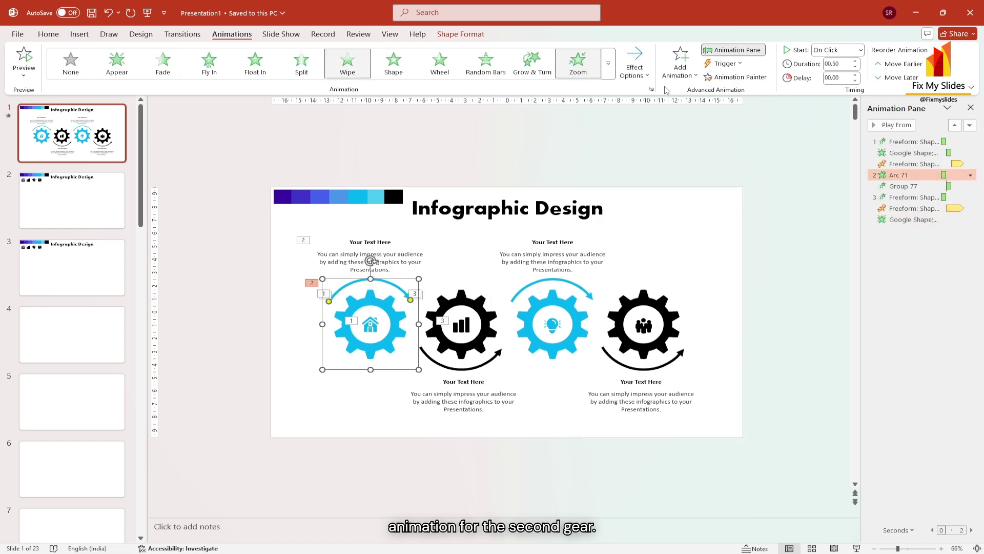
{"action": "left_click", "coordinate": [463, 371]}
{"action": "left_click", "coordinate": [394, 233]}
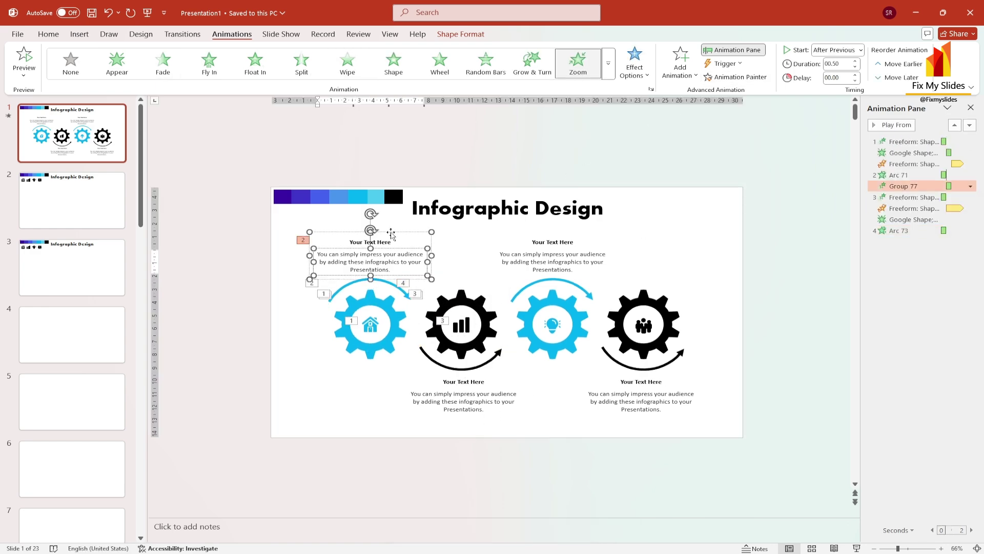
{"action": "left_click", "coordinate": [466, 401]}
Step: Move the chart icon's animation above the spin and make the second gear spin counterclockwise
{"action": "left_click", "coordinate": [484, 320]}
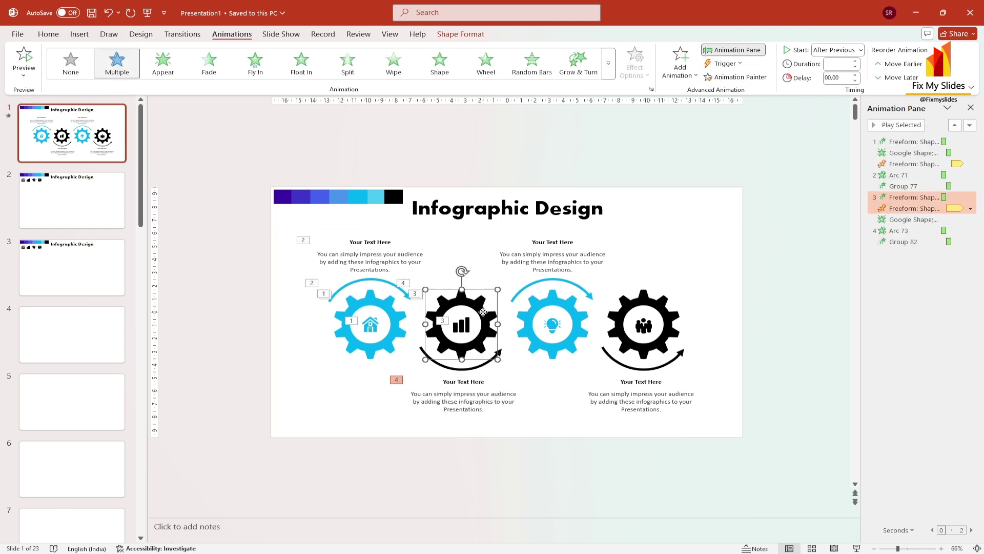
{"action": "left_click", "coordinate": [915, 221]}
{"action": "left_click_drag", "start_coordinate": [915, 223], "coordinate": [914, 205]}
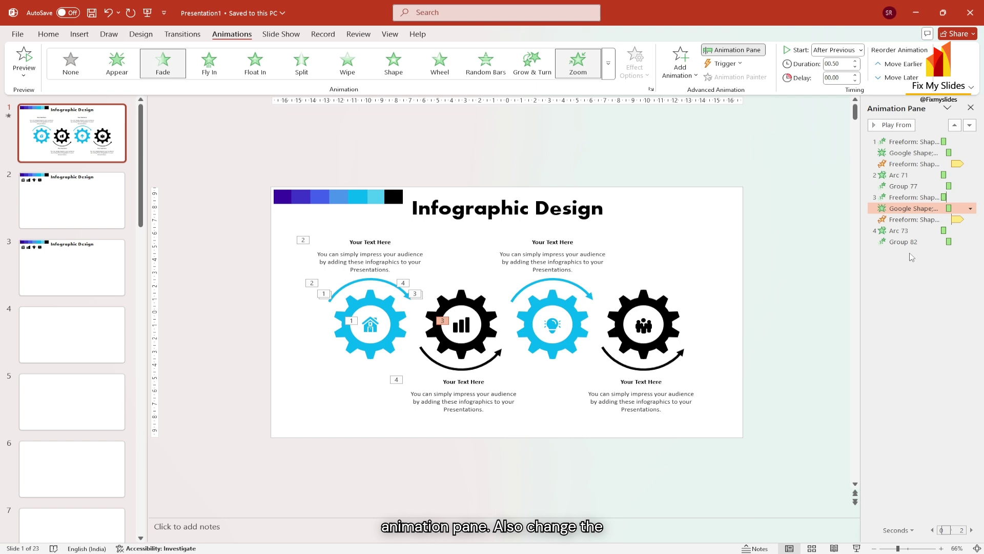
{"action": "double_click", "coordinate": [921, 220]}
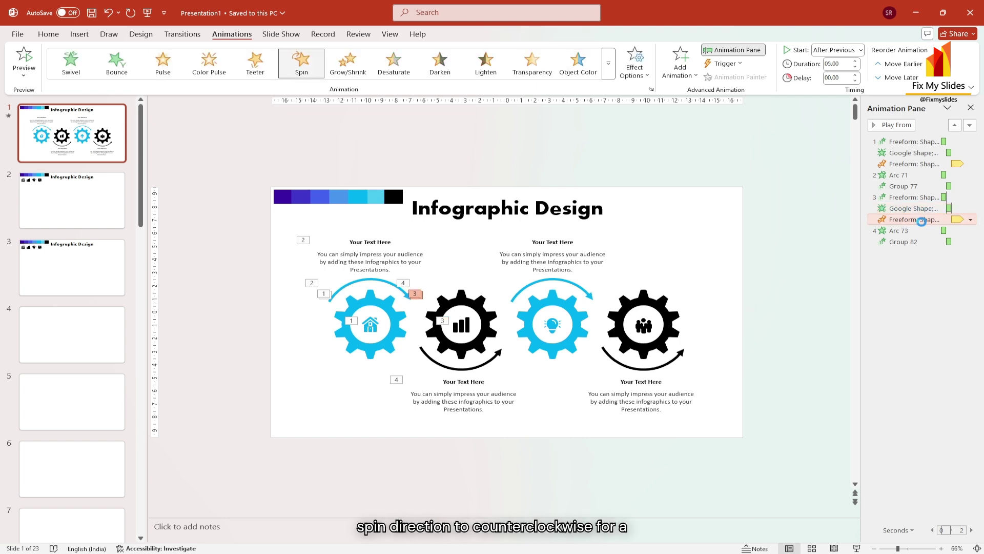
{"action": "left_click", "coordinate": [719, 260]}
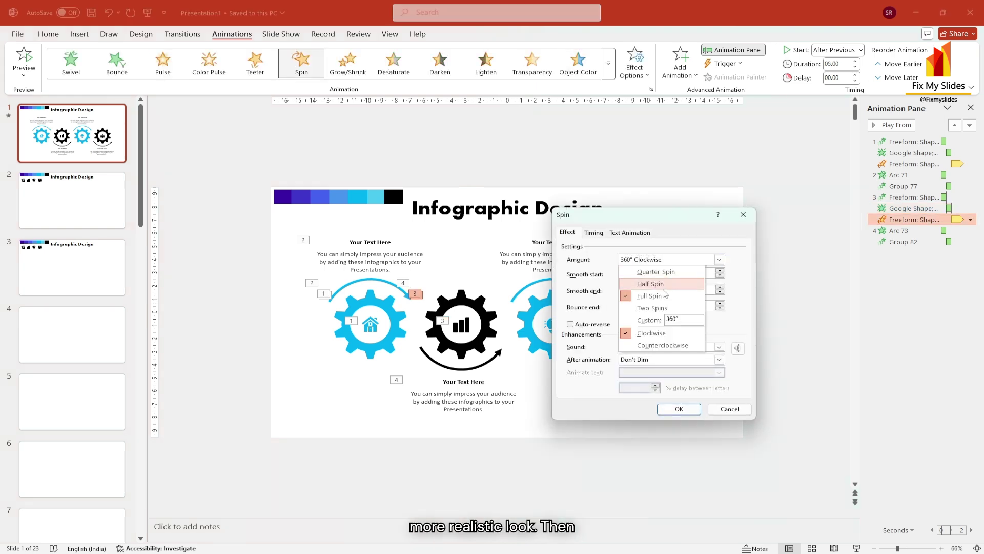
{"action": "left_click", "coordinate": [648, 342]}
{"action": "left_click", "coordinate": [678, 409]}
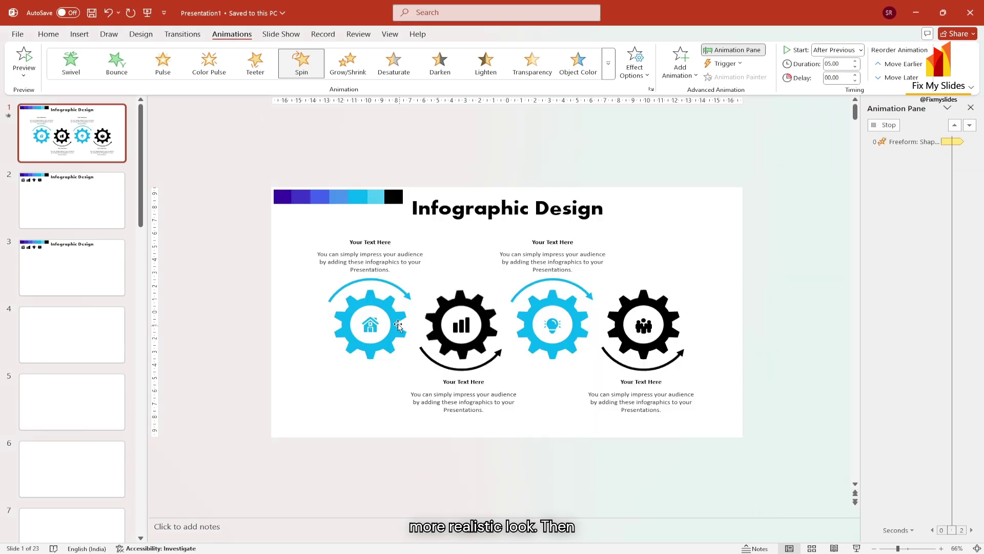
Step: Paint the caption animation onto the third gear's caption and move its icon entry above the spin
{"action": "left_click", "coordinate": [380, 322]}
{"action": "left_click", "coordinate": [371, 281]}
{"action": "left_click", "coordinate": [369, 259]}
{"action": "left_click", "coordinate": [736, 77]}
{"action": "left_click", "coordinate": [559, 260]}
{"action": "left_click_drag", "start_coordinate": [912, 275], "coordinate": [912, 263]}
Step: Copy the third gear's animations onto the fourth gear, its icon, arc and caption
{"action": "left_click", "coordinate": [461, 308]}
{"action": "left_click", "coordinate": [643, 308]}
{"action": "left_click", "coordinate": [552, 325]}
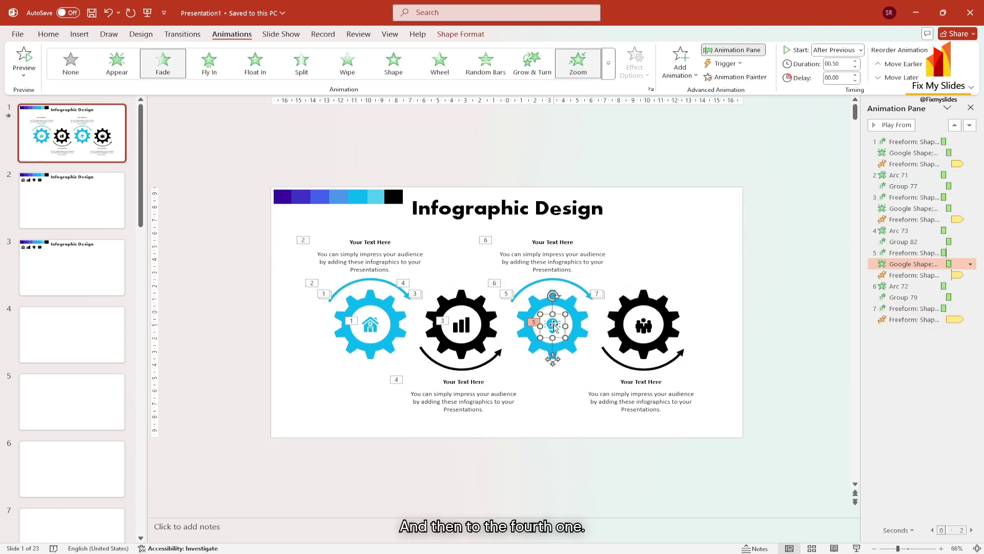
{"action": "key", "text": "alt+shift+c"}
{"action": "left_click", "coordinate": [643, 326]}
{"action": "left_click", "coordinate": [552, 281]}
{"action": "key", "text": "alt+shift+c"}
{"action": "left_click", "coordinate": [671, 365]}
{"action": "left_click", "coordinate": [644, 395]}
{"action": "left_click", "coordinate": [912, 319]}
{"action": "left_click", "coordinate": [913, 330]}
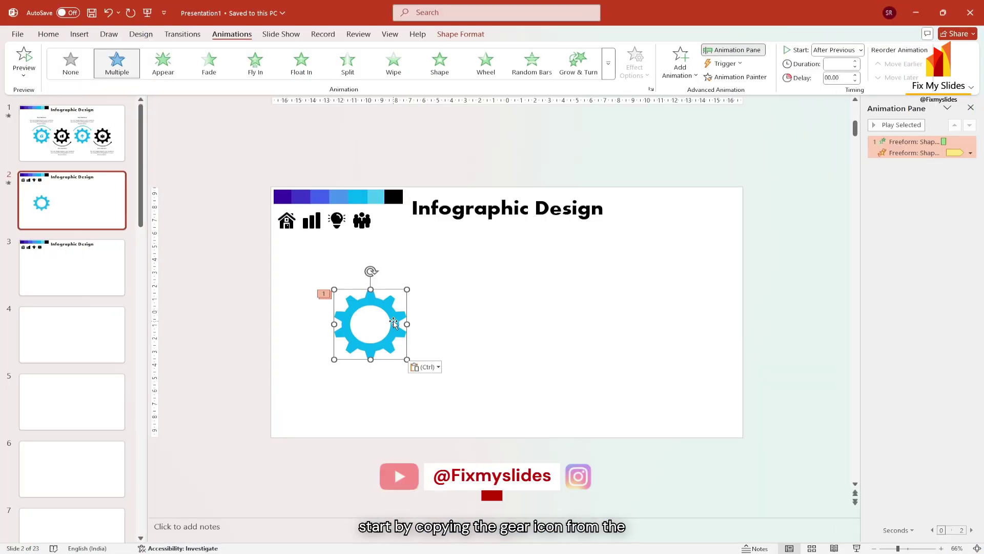
Step: Move the pasted gear to the lower right and delete its copied animations
{"action": "left_click_drag", "start_coordinate": [393, 321], "coordinate": [703, 336]}
{"action": "left_click", "coordinate": [901, 201]}
{"action": "key", "text": "ctrl+a"}
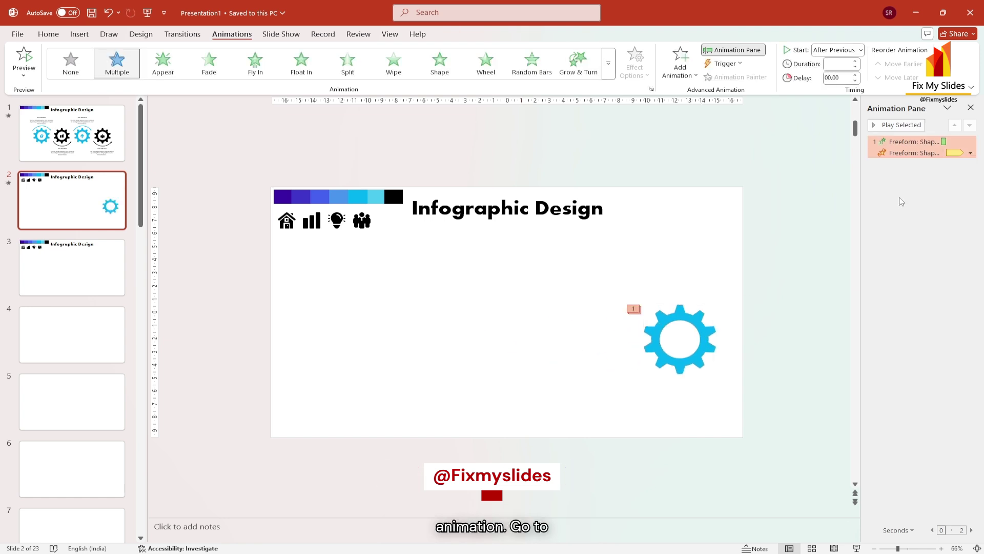
{"action": "key", "text": "Delete"}
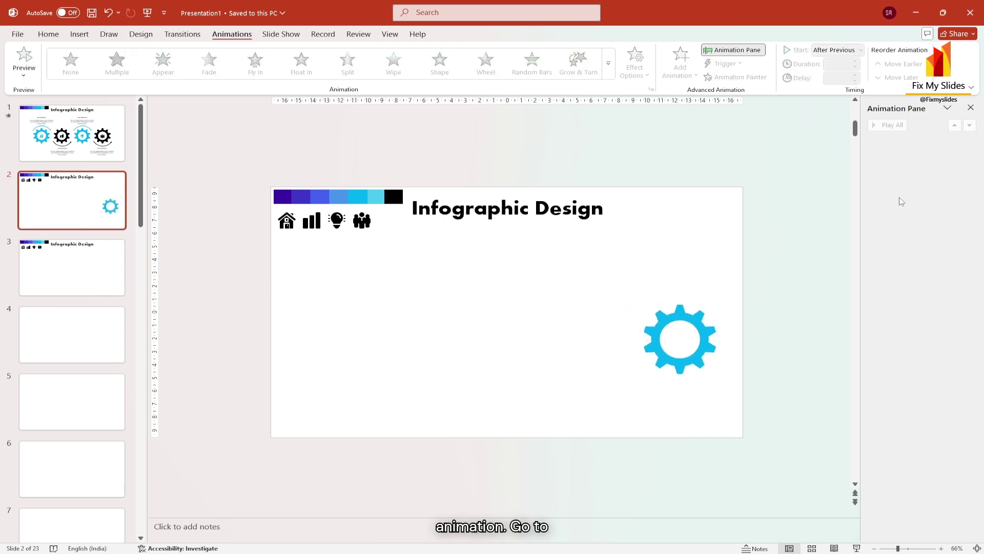
Step: Draw a large donut shape, position it, and widen its hole
{"action": "left_click", "coordinate": [79, 35]}
{"action": "left_click", "coordinate": [199, 66]}
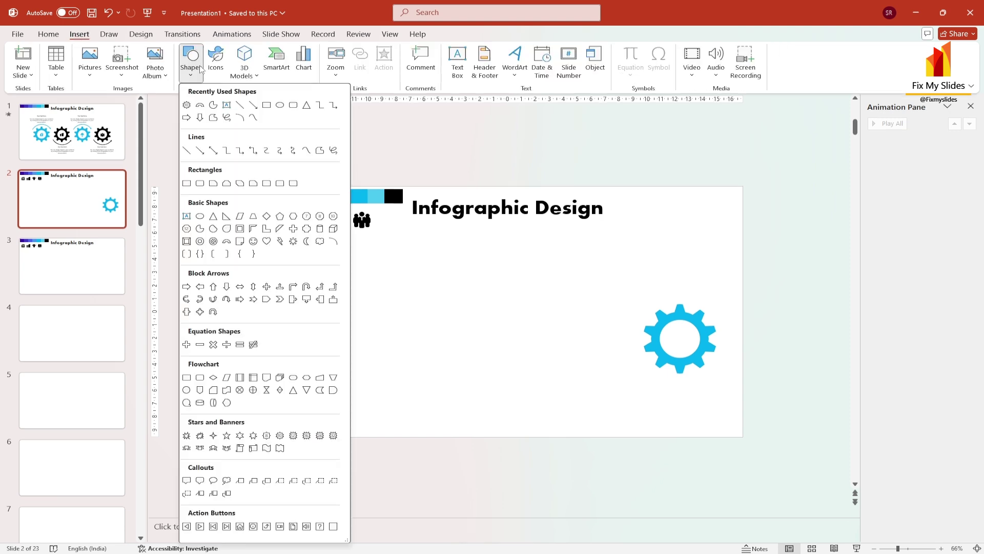
{"action": "left_click", "coordinate": [200, 241]}
{"action": "left_click_drag", "start_coordinate": [435, 263], "coordinate": [523, 352]}
{"action": "left_click_drag", "start_coordinate": [496, 277], "coordinate": [572, 343]}
{"action": "left_click_drag", "start_coordinate": [461, 328], "coordinate": [608, 342]}
{"action": "left_click", "coordinate": [33, 64]}
Step: Centre the bar vertically on the donut and thin it to 0.59 cm
{"action": "left_click", "coordinate": [813, 52]}
{"action": "left_click", "coordinate": [814, 51]}
{"action": "left_click", "coordinate": [815, 52]}
{"action": "left_click", "coordinate": [843, 125]}
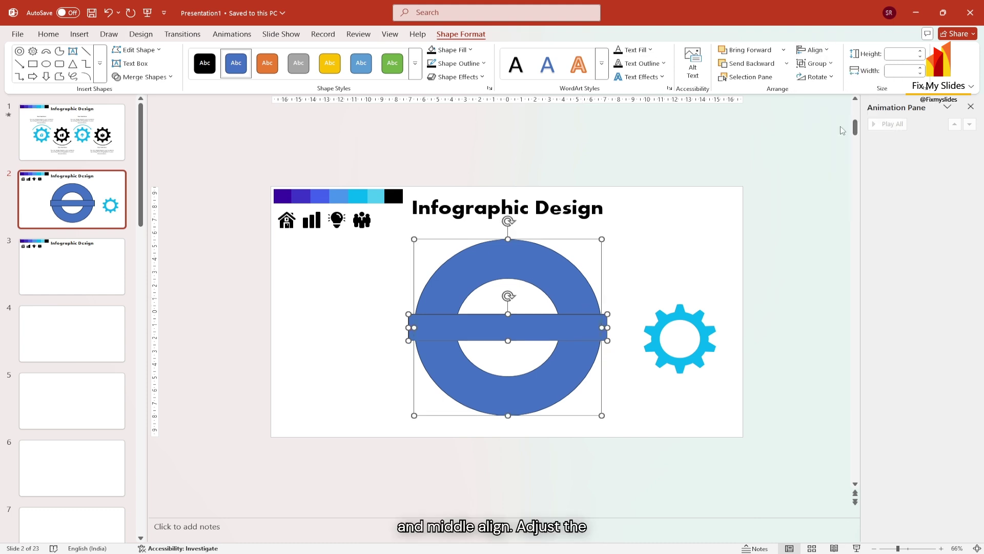
{"action": "scroll", "coordinate": [525, 314], "scroll_direction": "up", "scroll_amount": 3}
{"action": "left_click", "coordinate": [515, 317]}
{"action": "left_click_drag", "start_coordinate": [507, 311], "coordinate": [506, 334]}
{"action": "scroll", "coordinate": [506, 334], "scroll_direction": "up", "scroll_amount": 5}
{"action": "left_click_drag", "start_coordinate": [506, 285], "coordinate": [506, 297]}
{"action": "scroll", "coordinate": [506, 297], "scroll_direction": "down", "scroll_amount": 5}
Step: Make three copies of the bar and align all four Left and Top
{"action": "left_click_drag", "start_coordinate": [539, 332], "coordinate": [530, 324]}
{"action": "key", "text": "ctrl+d"}
{"action": "key", "text": "ctrl+d"}
{"action": "left_click", "coordinate": [435, 345], "text": "shift"}
{"action": "left_click", "coordinate": [418, 337], "text": "shift"}
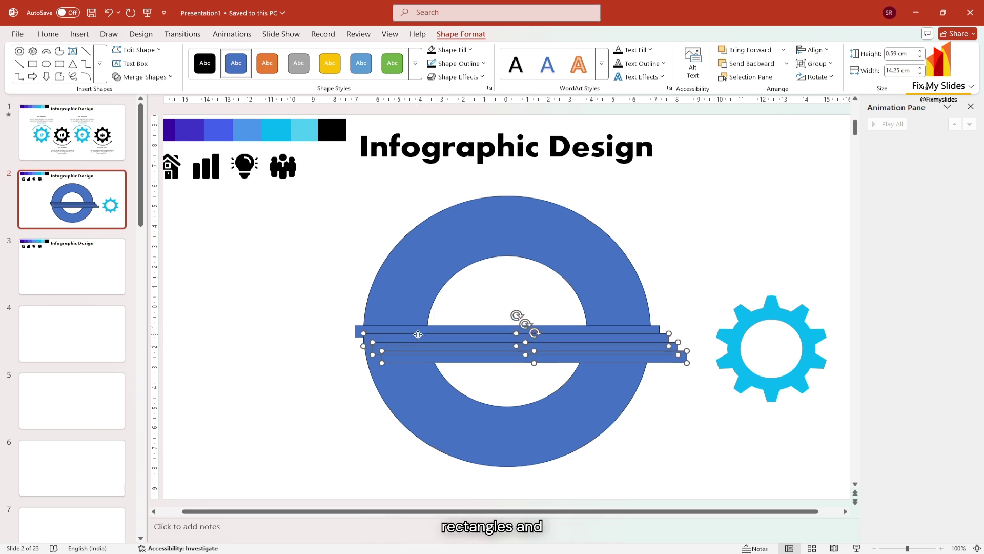
{"action": "left_click", "coordinate": [814, 52]}
{"action": "left_click", "coordinate": [833, 65]}
{"action": "left_click", "coordinate": [815, 50]}
{"action": "left_click", "coordinate": [831, 109]}
Step: Rotate the copied bars to 90°, 45° and -45° in Format Shape
{"action": "right_click", "coordinate": [355, 329]}
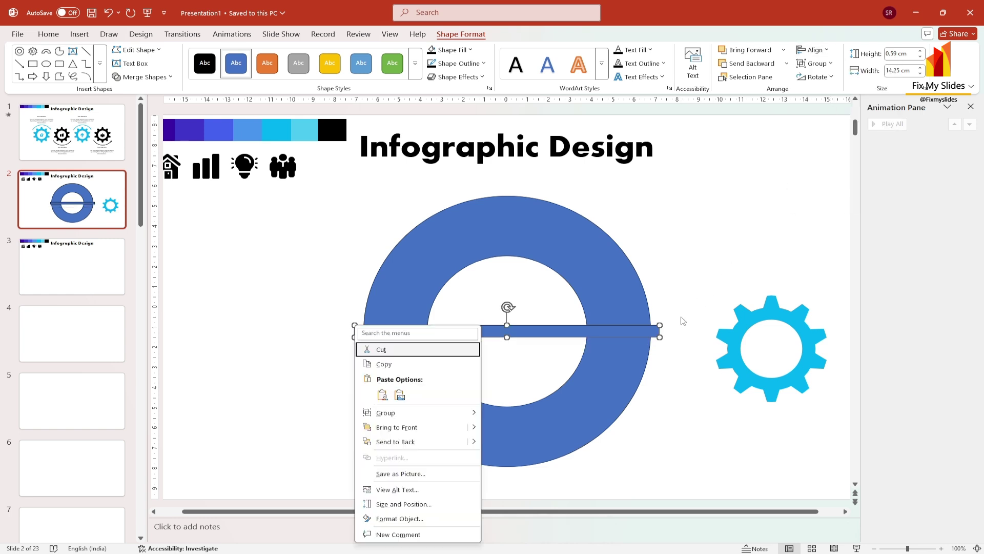
{"action": "left_click", "coordinate": [389, 519]}
{"action": "left_click", "coordinate": [536, 378]}
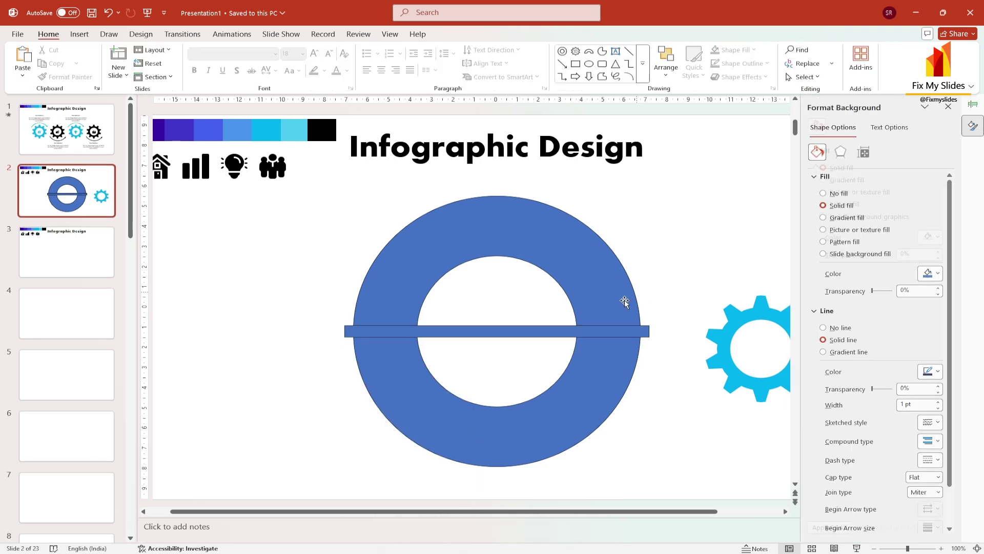
{"action": "left_click", "coordinate": [593, 332]}
{"action": "left_click", "coordinate": [863, 152]}
{"action": "left_click", "coordinate": [825, 180]}
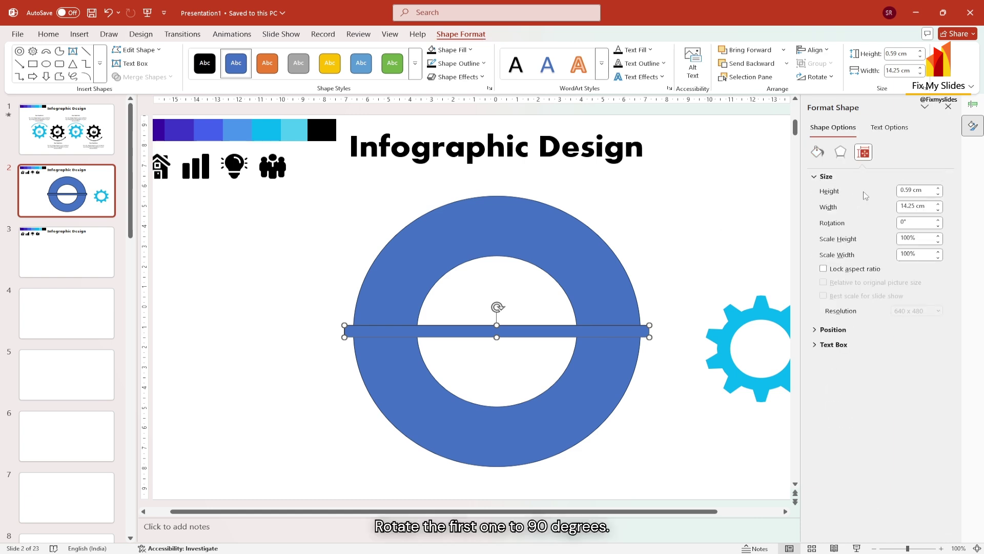
{"action": "type", "text": "90"}
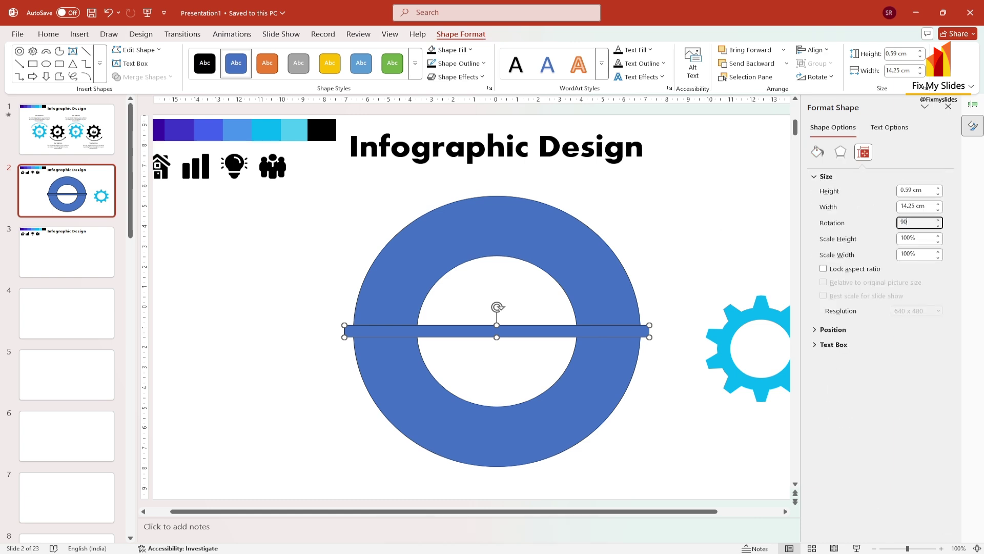
{"action": "key", "text": "Return"}
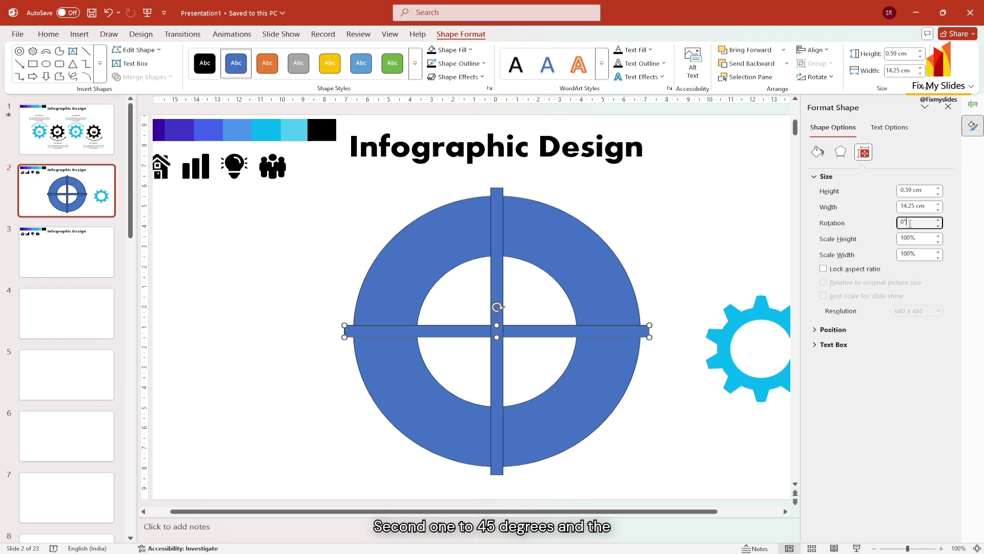
{"action": "type", "text": "45"}
{"action": "key", "text": "Return"}
{"action": "left_click", "coordinate": [607, 331]}
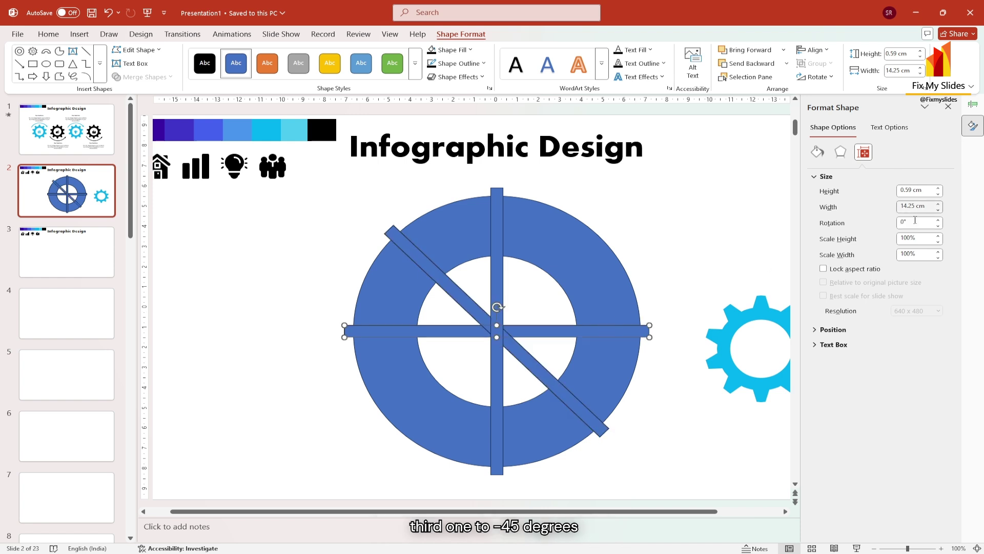
{"action": "key", "text": "Return"}
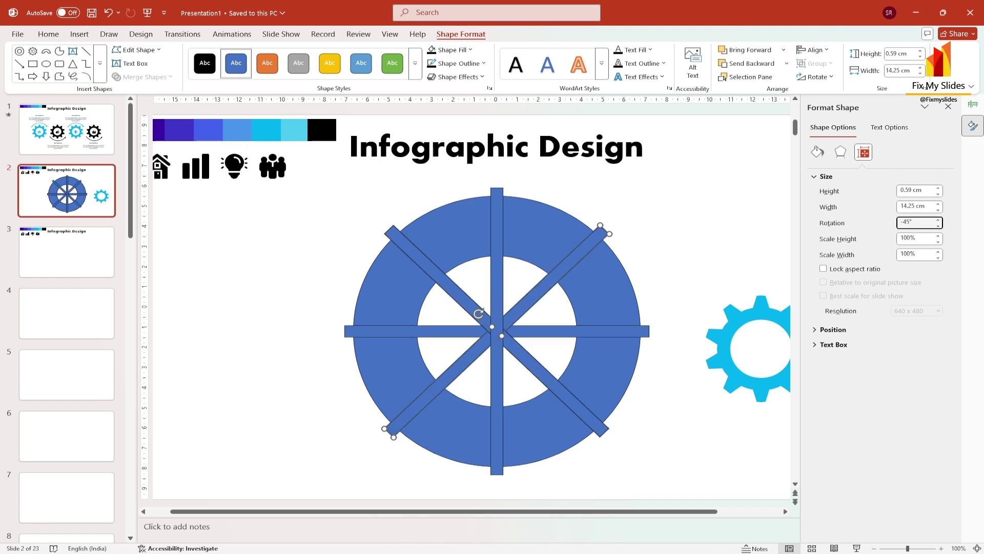
{"action": "left_click", "coordinate": [307, 392]}
Step: Fragment the donut and the four bars with Merge Shapes
{"action": "left_click_drag", "start_coordinate": [303, 494], "coordinate": [696, 170]}
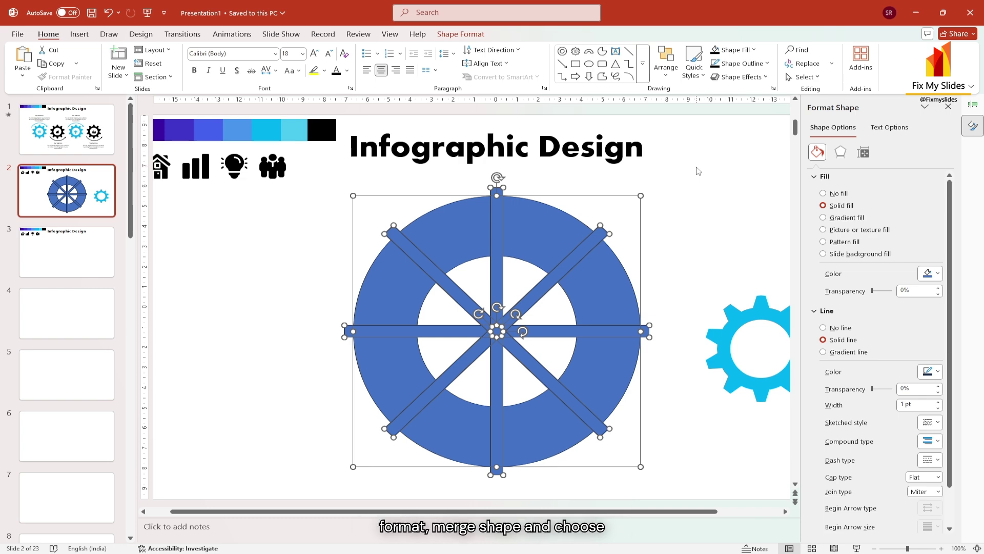
{"action": "left_click", "coordinate": [461, 34]}
{"action": "left_click", "coordinate": [145, 77]}
{"action": "left_click", "coordinate": [146, 121]}
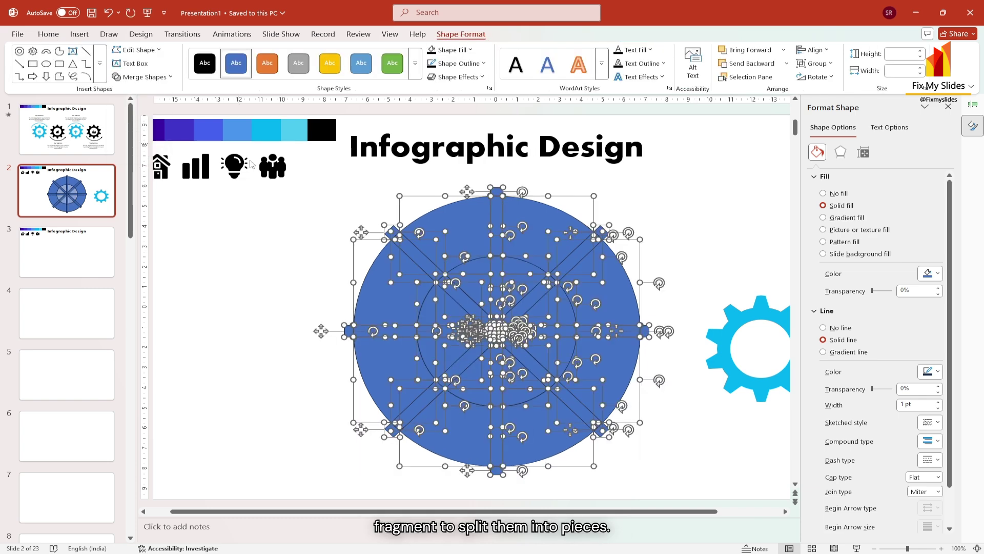
Step: Move the outer ring pieces aside and delete the leftover original circle pieces
{"action": "left_click", "coordinate": [273, 280]}
{"action": "scroll", "coordinate": [272, 279], "scroll_direction": "down", "scroll_amount": 4}
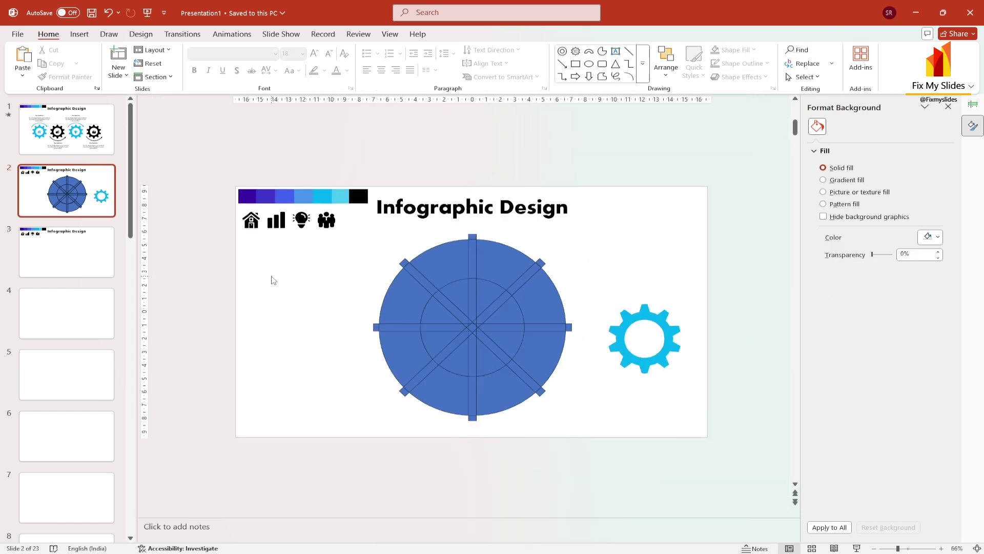
{"action": "left_click", "coordinate": [427, 274]}
{"action": "left_click", "coordinate": [416, 305], "text": "shift"}
{"action": "left_click", "coordinate": [505, 253], "text": "shift"}
{"action": "left_click", "coordinate": [551, 354], "text": "shift"}
{"action": "left_click", "coordinate": [503, 402], "text": "shift"}
{"action": "left_click", "coordinate": [436, 402], "text": "shift"}
{"action": "left_click_drag", "start_coordinate": [404, 352], "coordinate": [180, 349]}
{"action": "left_click_drag", "start_coordinate": [362, 450], "coordinate": [598, 213]}
{"action": "key", "text": "Delete"}
Step: Group the eight ring pieces and centre the group horizontally
{"action": "left_click_drag", "start_coordinate": [388, 439], "coordinate": [142, 226]}
{"action": "key", "text": "ctrl+g"}
{"action": "left_click", "coordinate": [461, 34]}
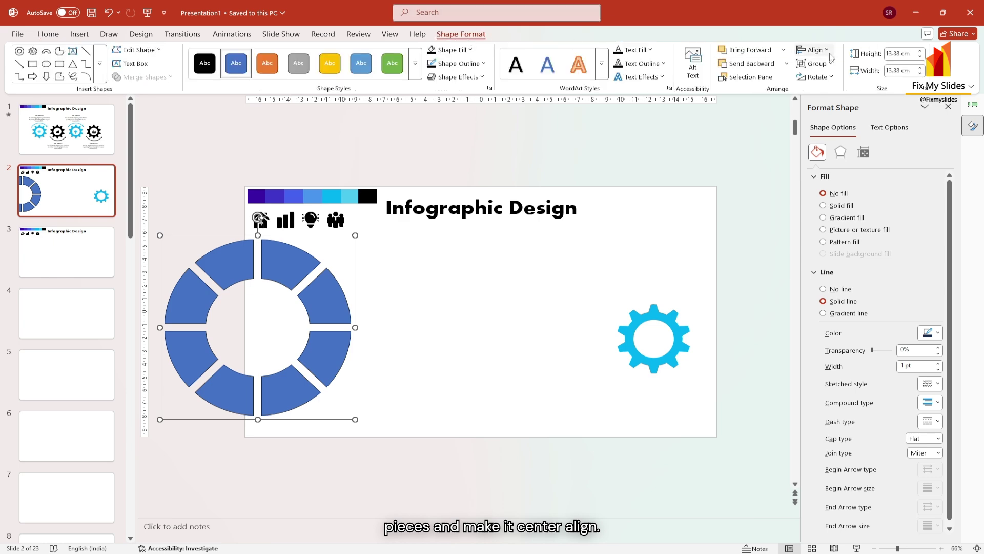
{"action": "left_click", "coordinate": [814, 50]}
{"action": "left_click", "coordinate": [835, 78]}
Step: Move the blue gear into the ring's centre, then enlarge and reposition both together
{"action": "left_click", "coordinate": [703, 329]}
{"action": "left_click", "coordinate": [667, 332]}
{"action": "left_click_drag", "start_coordinate": [667, 332], "coordinate": [496, 319]}
{"action": "left_click_drag", "start_coordinate": [649, 429], "coordinate": [370, 232]}
{"action": "left_click_drag", "start_coordinate": [570, 420], "coordinate": [597, 446]}
{"action": "left_click_drag", "start_coordinate": [554, 301], "coordinate": [553, 333]}
Step: Delete the four lower ring pieces
{"action": "left_click", "coordinate": [606, 354]}
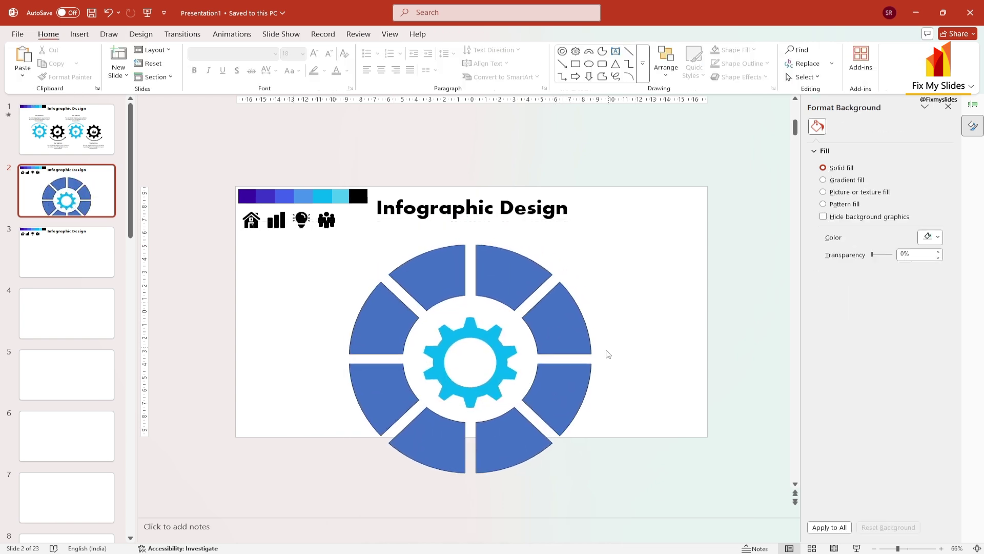
{"action": "left_click", "coordinate": [570, 392]}
{"action": "left_click", "coordinate": [570, 392]}
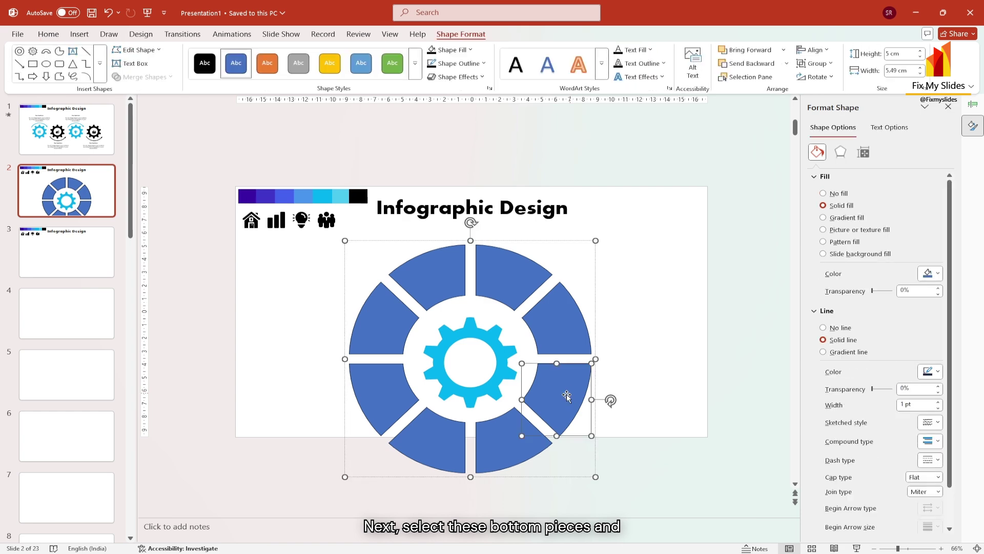
{"action": "left_click", "coordinate": [428, 446], "text": "shift"}
{"action": "key", "text": "Delete"}
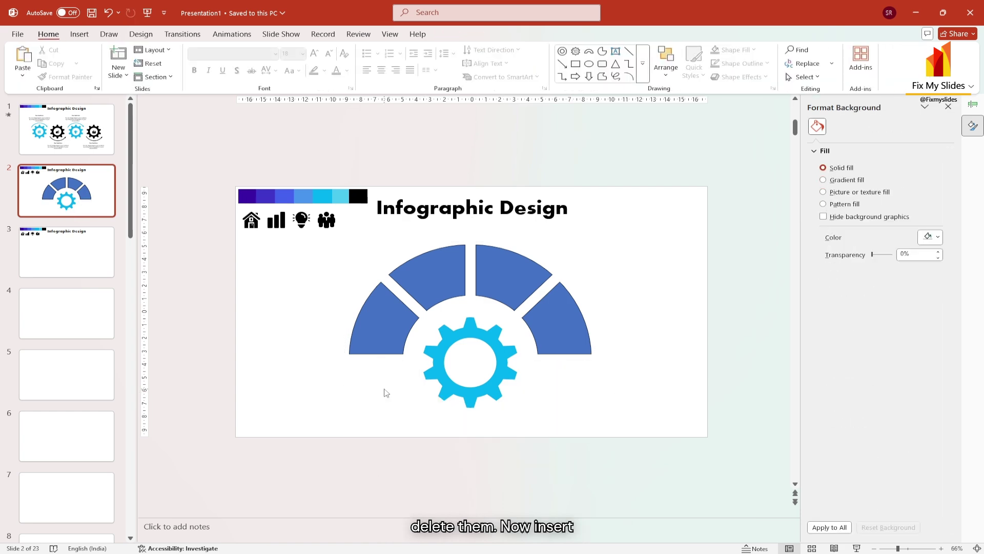
Step: Insert a Donut shape centred horizontally and vertically on the gear
{"action": "left_click", "coordinate": [461, 34]}
{"action": "left_click", "coordinate": [100, 63]}
{"action": "left_click", "coordinate": [32, 204]}
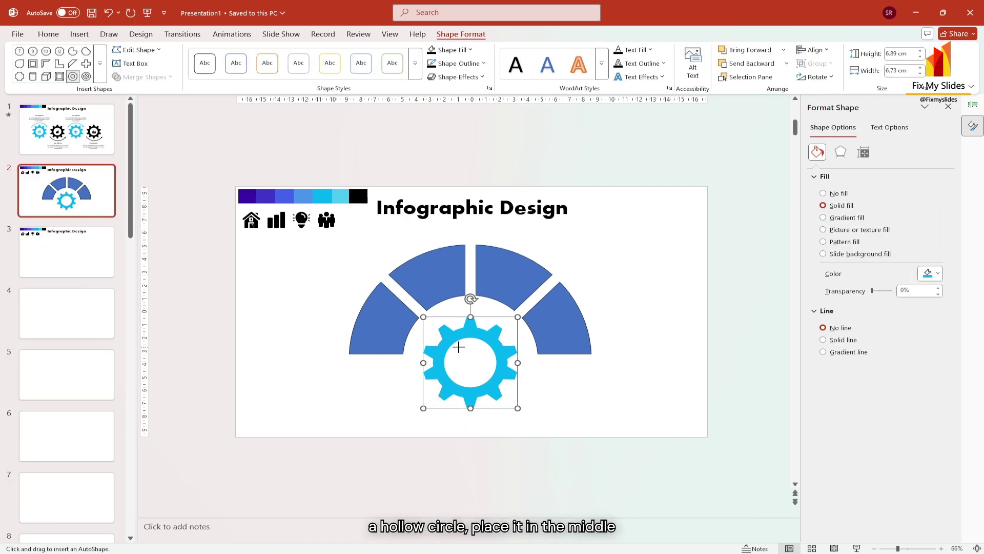
{"action": "left_click", "coordinate": [461, 348]}
{"action": "left_click", "coordinate": [812, 50]}
{"action": "left_click", "coordinate": [835, 79]}
{"action": "left_click", "coordinate": [812, 50]}
{"action": "left_click", "coordinate": [834, 125]}
{"action": "key", "text": "Escape"}
Step: Enlarge the gear and the donut, and make the donut's ring thinner
{"action": "scroll", "coordinate": [552, 334], "scroll_direction": "up", "scroll_amount": 5}
{"action": "left_click", "coordinate": [551, 334]}
{"action": "left_click_drag", "start_coordinate": [580, 431], "coordinate": [590, 441]}
{"action": "key", "text": "Escape"}
{"action": "left_click", "coordinate": [446, 328]}
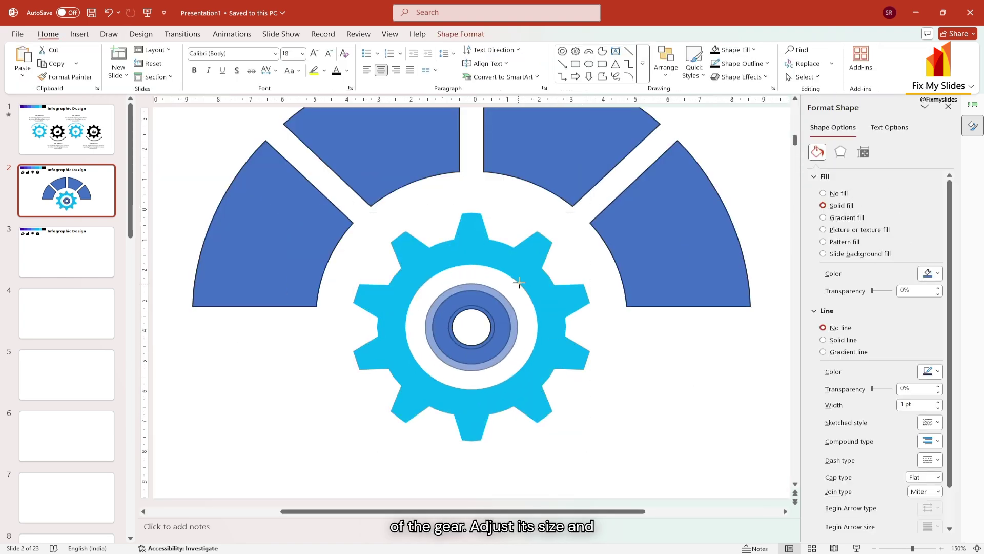
{"action": "left_click_drag", "start_coordinate": [432, 290], "coordinate": [421, 280]}
{"action": "left_click_drag", "start_coordinate": [447, 327], "coordinate": [430, 327]}
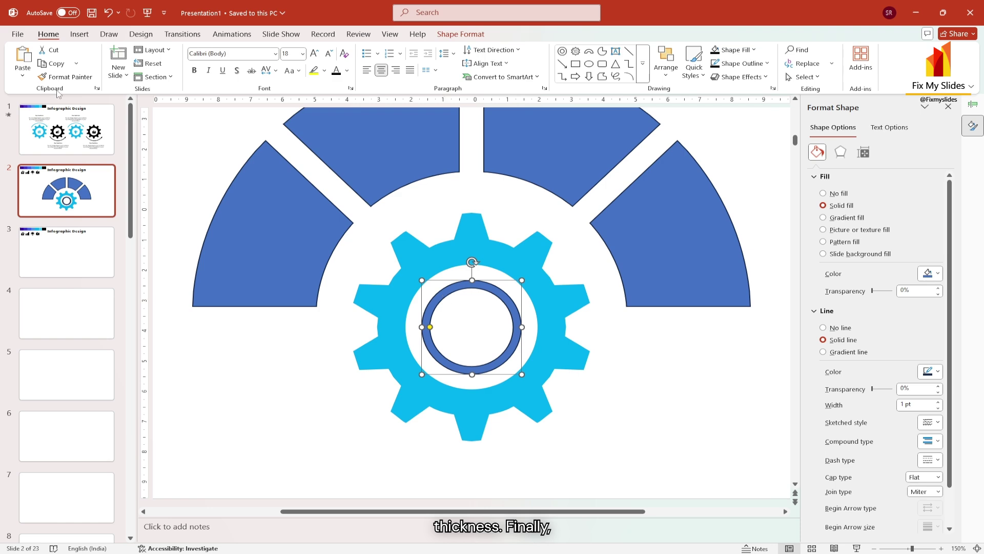
Step: Draw a small Oval in the donut's centre and select it with the ring shapes
{"action": "left_click", "coordinate": [79, 34]}
{"action": "left_click", "coordinate": [190, 59]}
{"action": "left_click", "coordinate": [202, 217]}
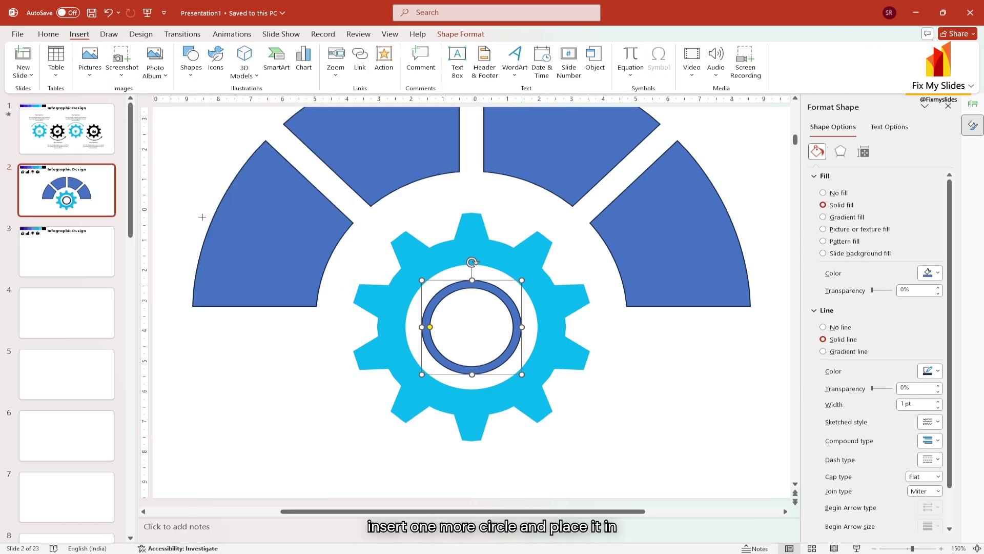
{"action": "mouse_move", "coordinate": [467, 314]}
{"action": "left_mouse_down"}
{"action": "mouse_move", "coordinate": [437, 284]}
{"action": "mouse_move", "coordinate": [484, 317]}
{"action": "mouse_move", "coordinate": [498, 309]}
{"action": "left_mouse_up"}
{"action": "left_click", "coordinate": [510, 303], "text": "shift"}
{"action": "left_click", "coordinate": [591, 184], "text": "shift"}
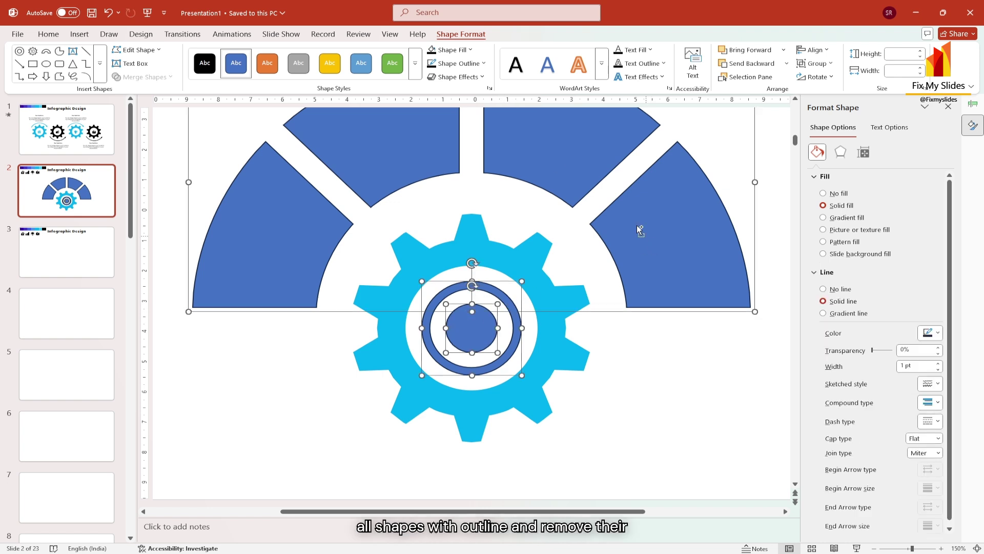
{"action": "left_click", "coordinate": [465, 64]}
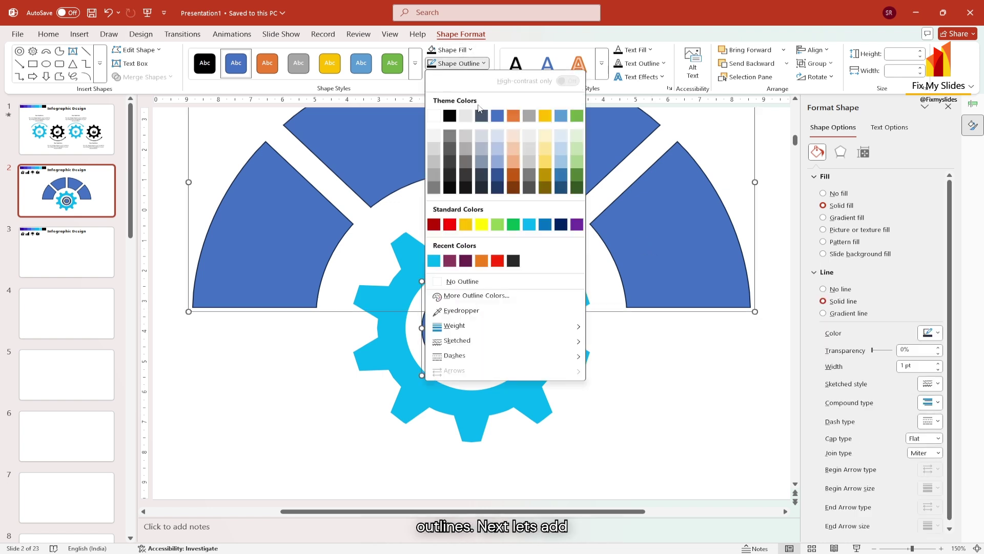
Step: Remove all outlines and fill the gear grey
{"action": "left_click", "coordinate": [464, 280]}
{"action": "left_click", "coordinate": [623, 367]}
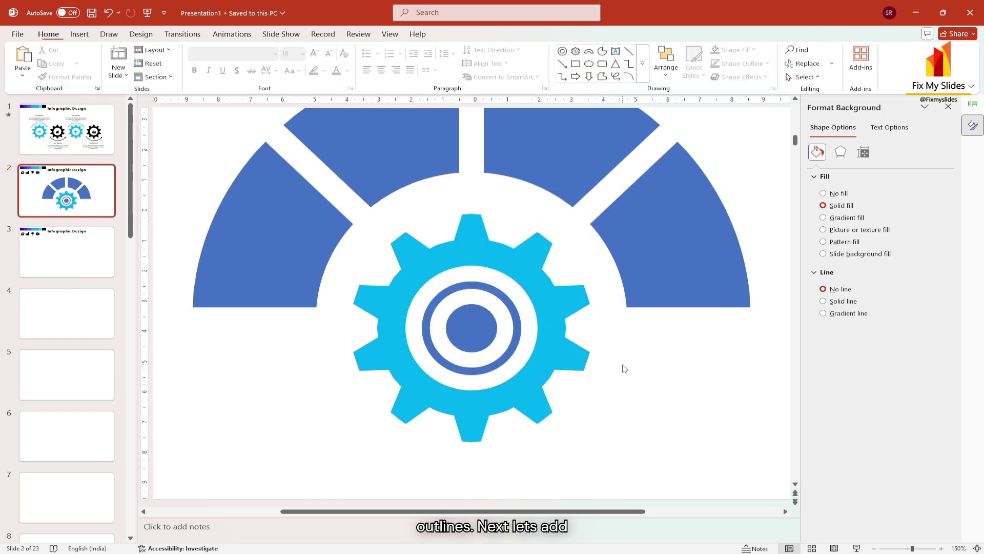
{"action": "left_click", "coordinate": [543, 334]}
{"action": "left_click", "coordinate": [461, 50]}
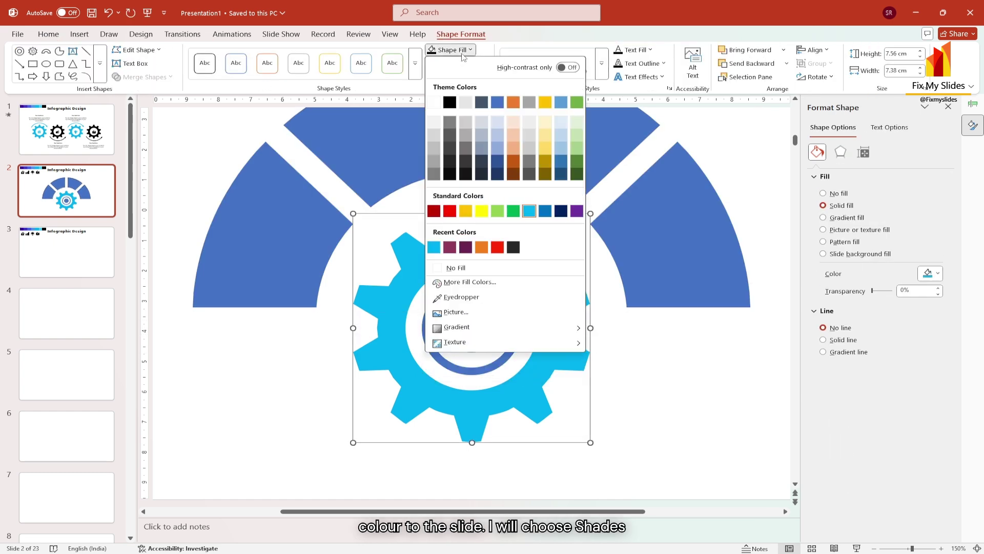
{"action": "left_click", "coordinate": [454, 129]}
Step: Fill the inner ring light grey and the centre circle dark grey
{"action": "left_click", "coordinate": [460, 290]}
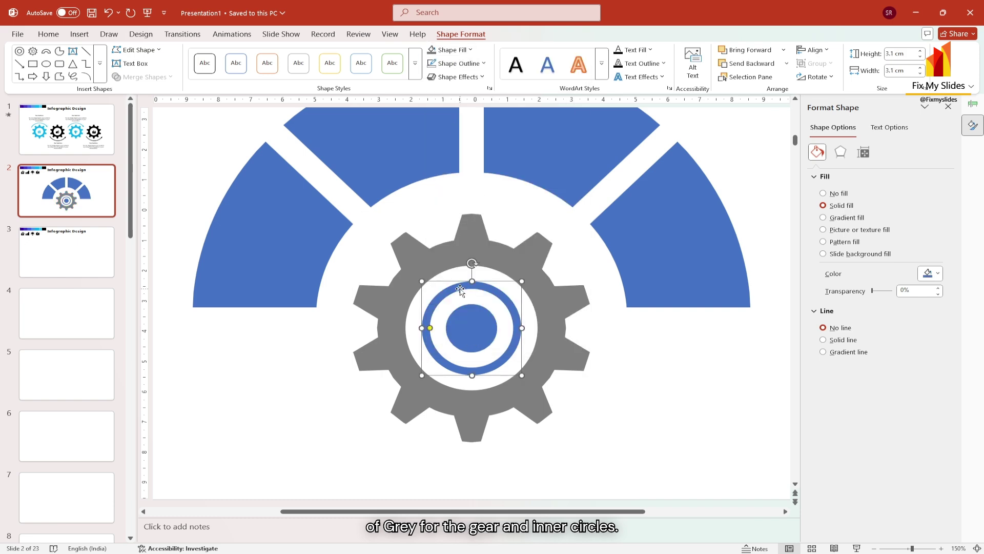
{"action": "left_click", "coordinate": [453, 49]}
{"action": "left_click", "coordinate": [463, 136]}
{"action": "left_click", "coordinate": [472, 329]}
{"action": "left_click", "coordinate": [452, 50]}
{"action": "left_click", "coordinate": [450, 136]}
{"action": "scroll", "coordinate": [472, 303], "scroll_direction": "down", "scroll_amount": 3}
{"action": "key", "text": "Escape"}
Step: Fill the ring pieces light cyan, medium blue and royal blue
{"action": "left_click", "coordinate": [354, 324]}
{"action": "left_click", "coordinate": [452, 50]}
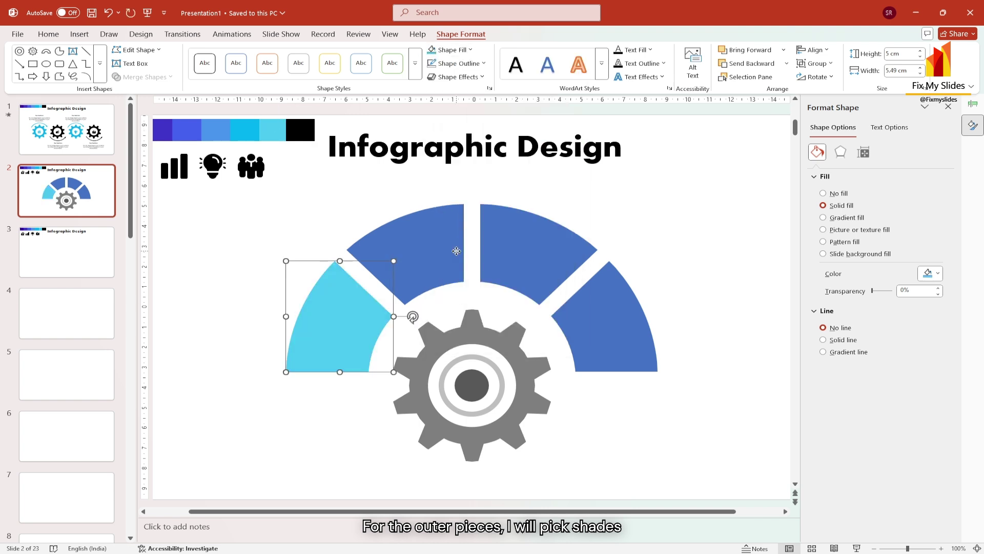
{"action": "left_click", "coordinate": [405, 246]}
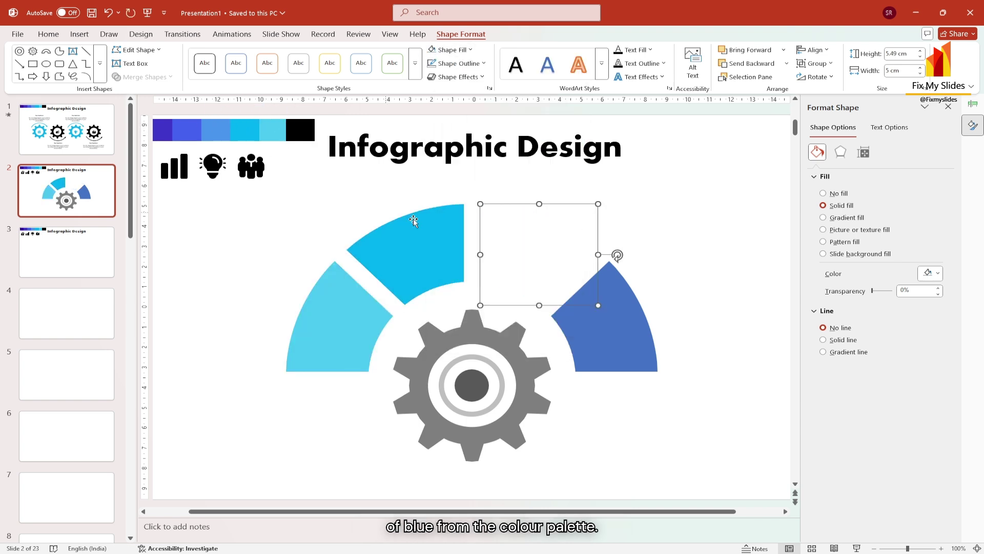
{"action": "left_click", "coordinate": [452, 50]}
{"action": "left_click", "coordinate": [561, 102]}
{"action": "left_click", "coordinate": [605, 328]}
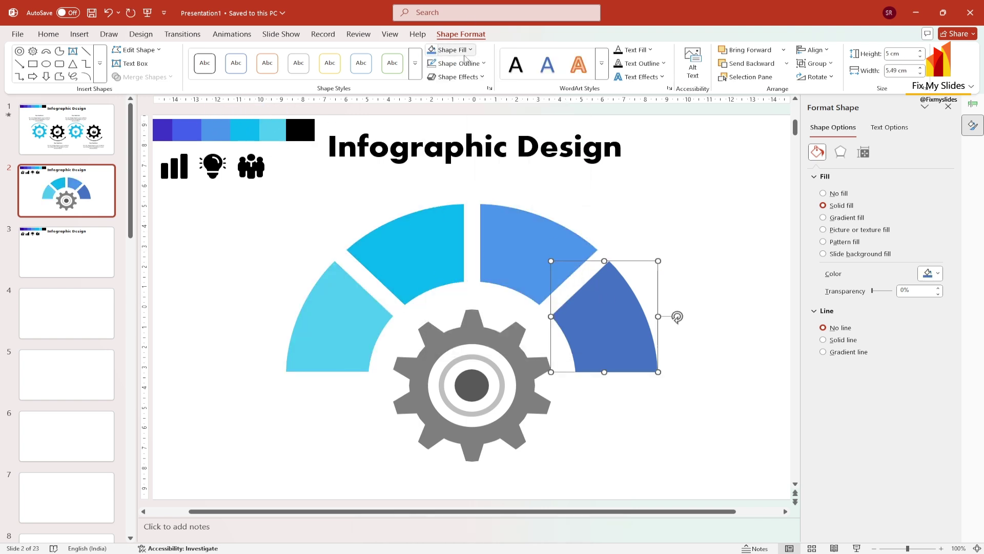
{"action": "left_click", "coordinate": [465, 51]}
{"action": "left_click", "coordinate": [451, 154]}
{"action": "scroll", "coordinate": [415, 275], "scroll_direction": "down", "scroll_amount": 2}
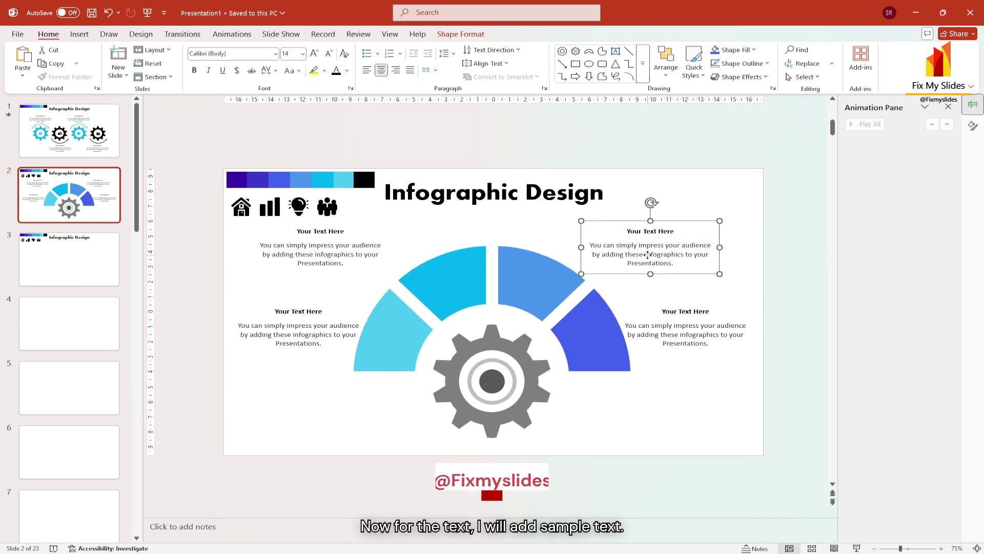
Step: Group the two top caption text boxes and centre the pair on the slide
{"action": "left_click", "coordinate": [321, 254], "text": "shift"}
{"action": "key", "text": "ctrl+g"}
{"action": "left_click", "coordinate": [461, 34]}
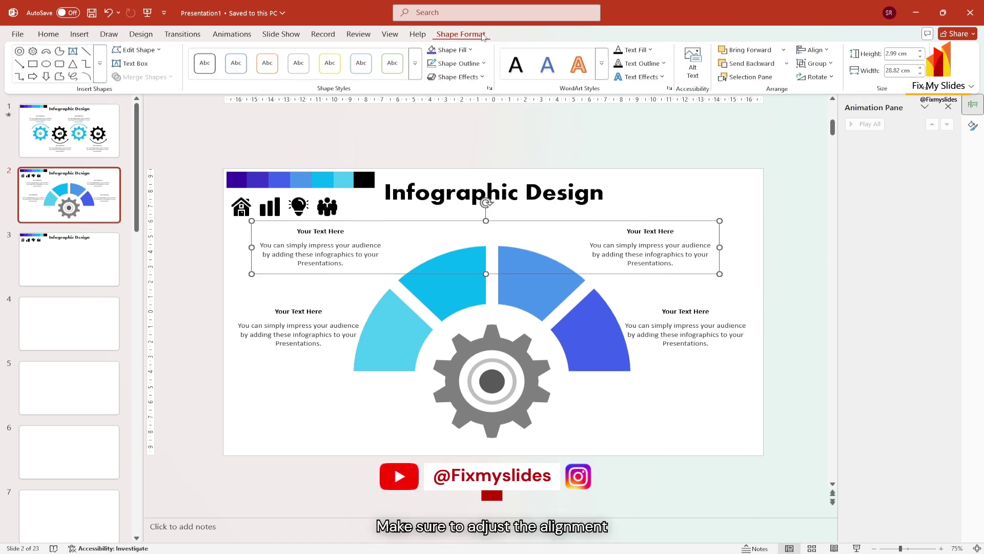
{"action": "left_click", "coordinate": [813, 50]}
{"action": "left_click", "coordinate": [827, 78]}
{"action": "right_click", "coordinate": [262, 226]}
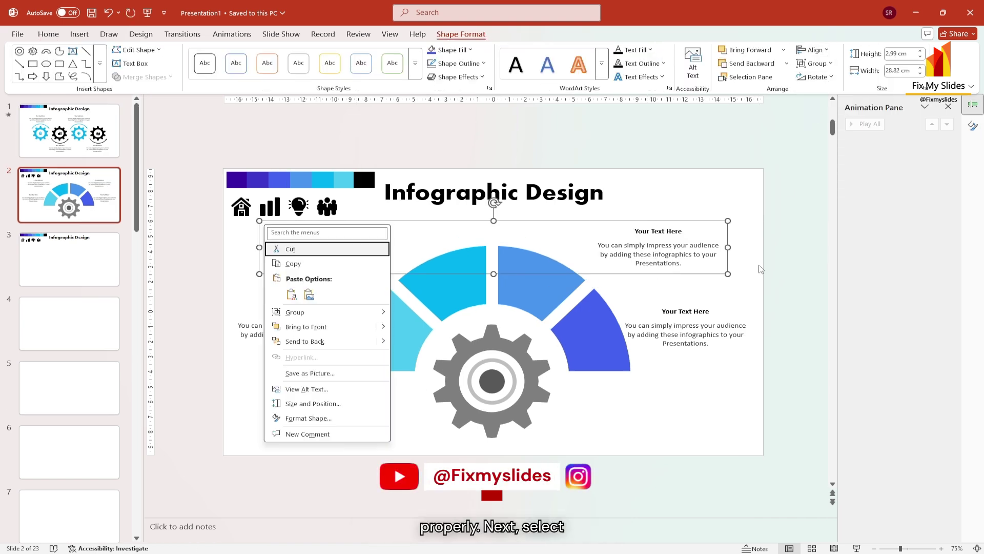
Step: Ungroup the captions and move the icons into the ring pieces, lightbulb and bar chart on top
{"action": "left_click", "coordinate": [415, 345]}
{"action": "left_click", "coordinate": [270, 207]}
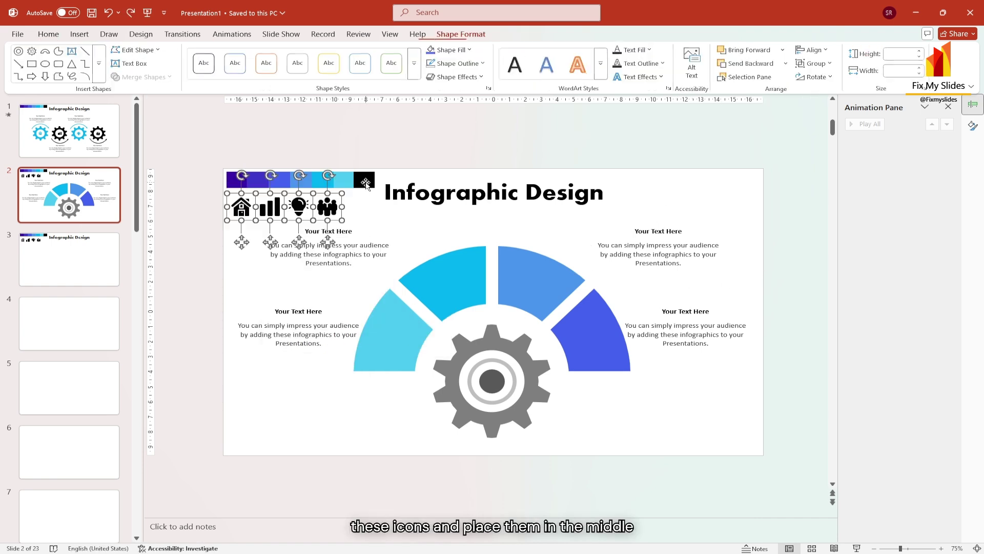
{"action": "left_click_drag", "start_coordinate": [270, 207], "coordinate": [593, 337]}
{"action": "left_click_drag", "start_coordinate": [451, 337], "coordinate": [537, 288]}
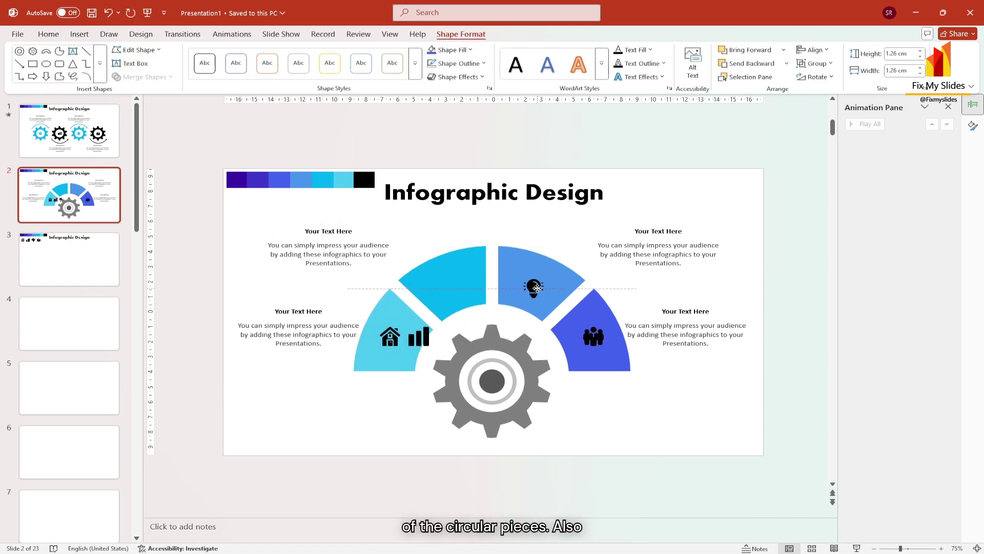
{"action": "left_click_drag", "start_coordinate": [419, 337], "coordinate": [456, 286]}
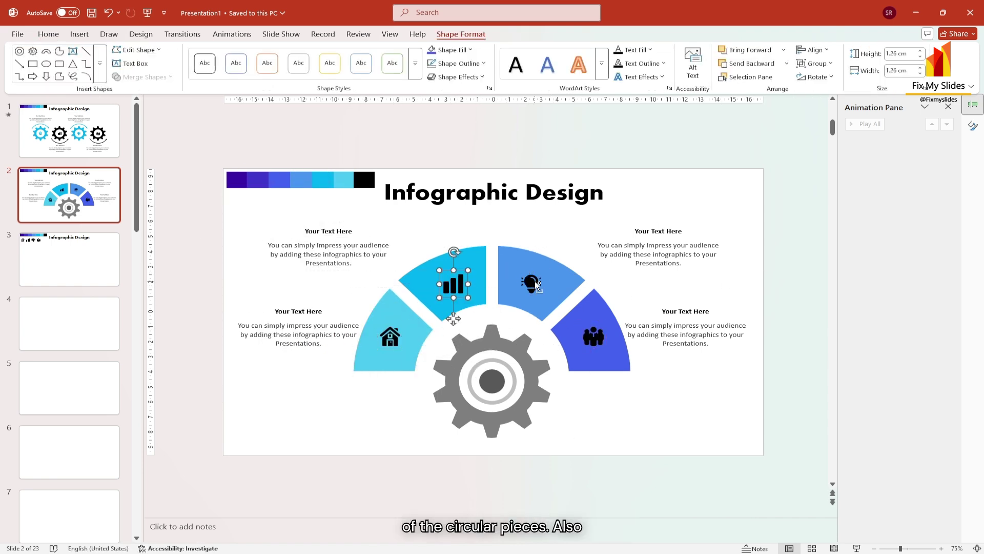
Step: Make the house, chart, lightbulb and people icons white
{"action": "left_click", "coordinate": [392, 341], "text": "shift"}
{"action": "left_click", "coordinate": [470, 50]}
{"action": "left_click", "coordinate": [441, 101]}
{"action": "left_click", "coordinate": [627, 401]}
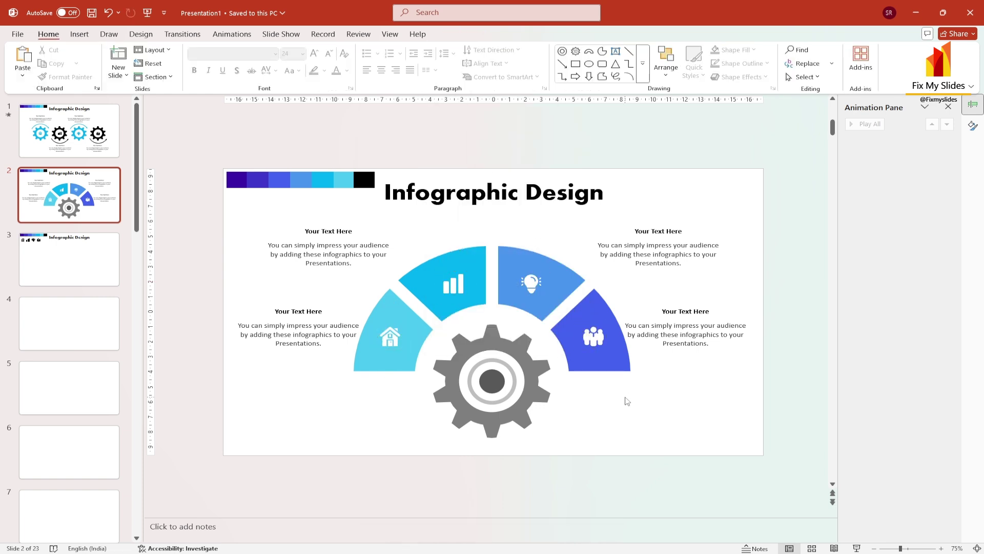
Step: Make the top-left heading larger, turquoise and UPPERCASE
{"action": "triple_click", "coordinate": [334, 231]}
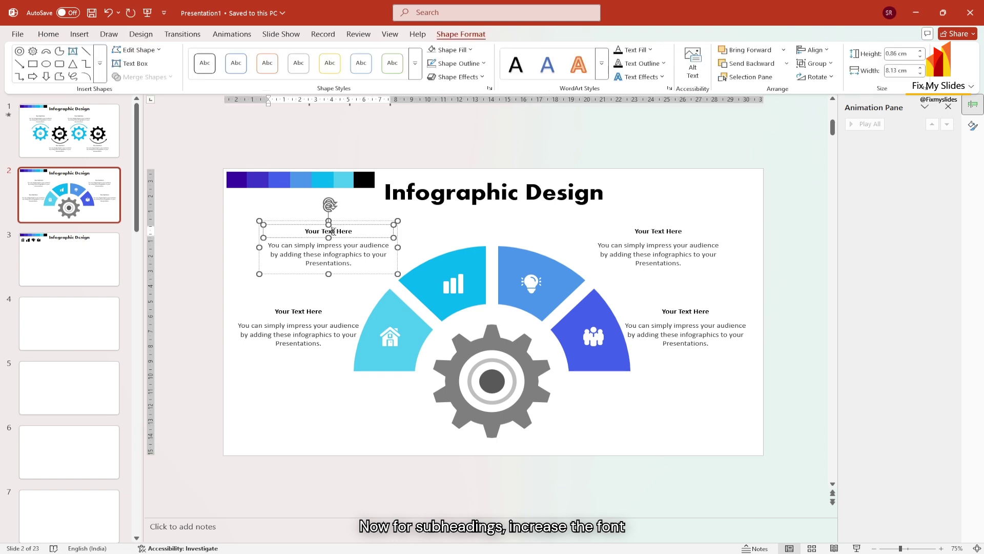
{"action": "key", "text": "ctrl+shift+period"}
{"action": "key", "text": "ctrl+shift+period"}
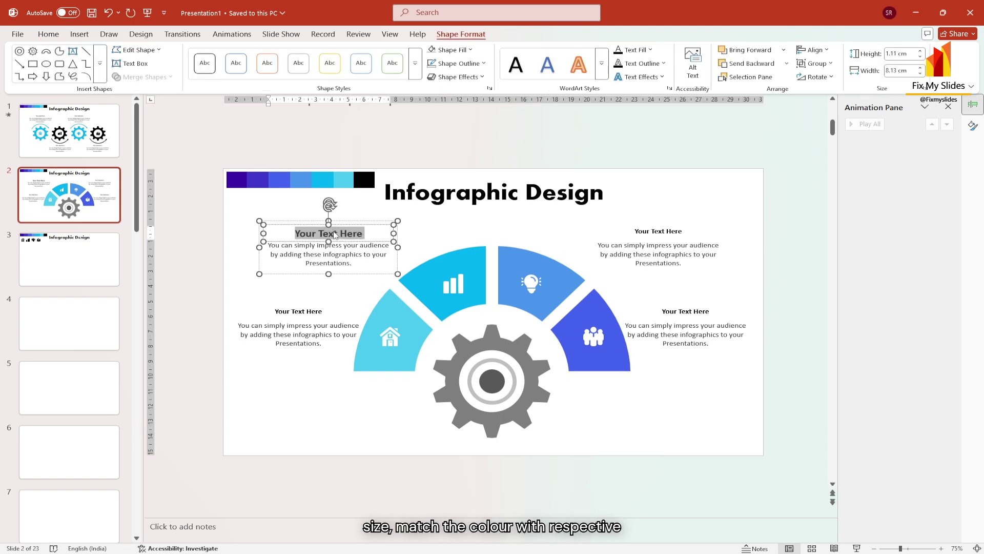
{"action": "left_click", "coordinate": [650, 50]}
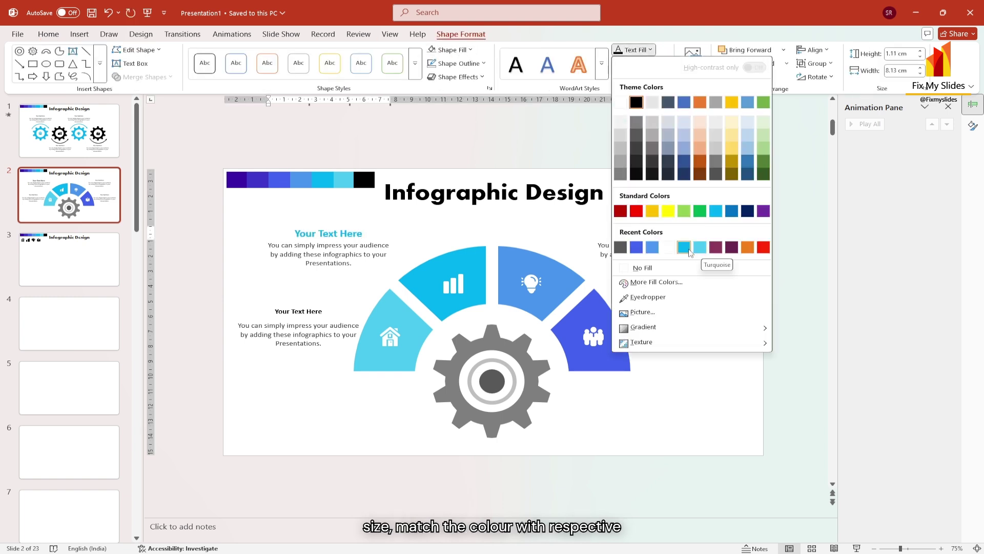
{"action": "left_click", "coordinate": [686, 248]}
{"action": "left_click", "coordinate": [48, 33]}
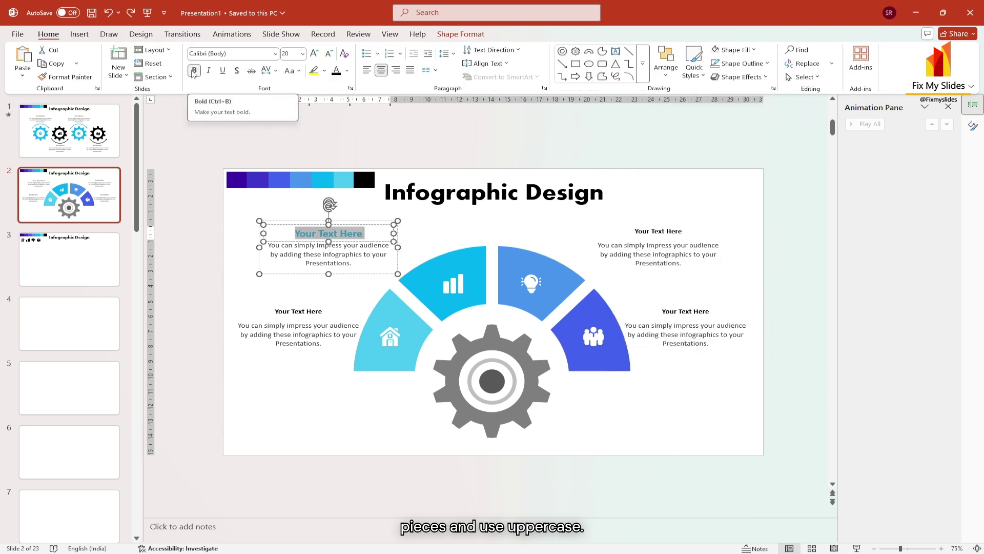
{"action": "left_click", "coordinate": [291, 75]}
{"action": "left_click", "coordinate": [308, 112]}
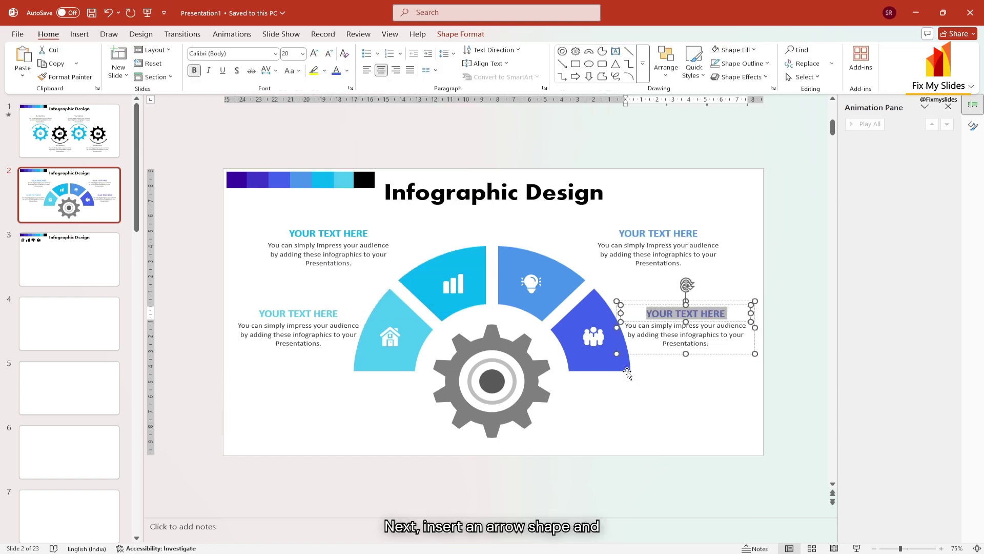
Step: Draw a black, thicker elbow connector toward the upper-right heading
{"action": "left_click", "coordinate": [79, 34]}
{"action": "left_click", "coordinate": [191, 60]}
{"action": "left_click", "coordinate": [192, 354]}
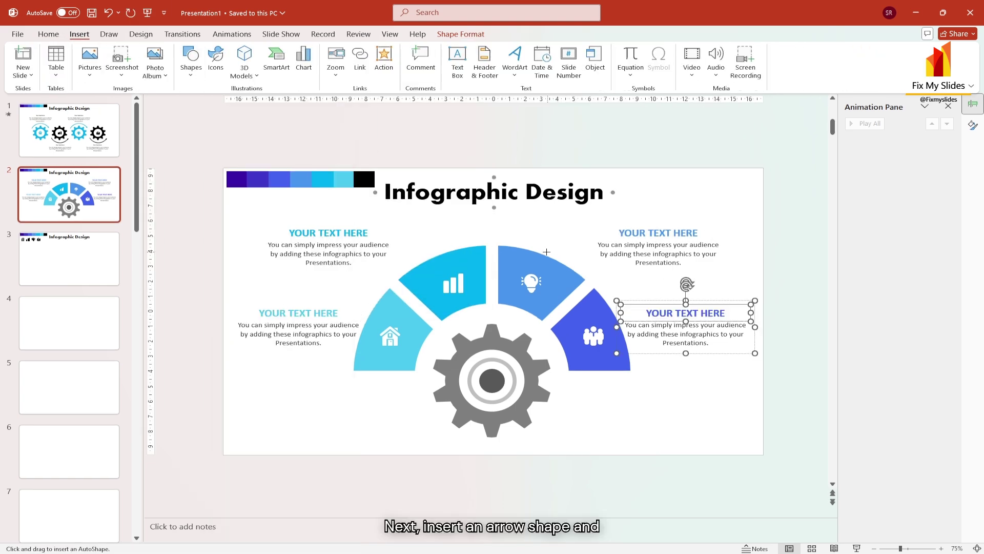
{"action": "left_click_drag", "start_coordinate": [544, 250], "coordinate": [591, 246]}
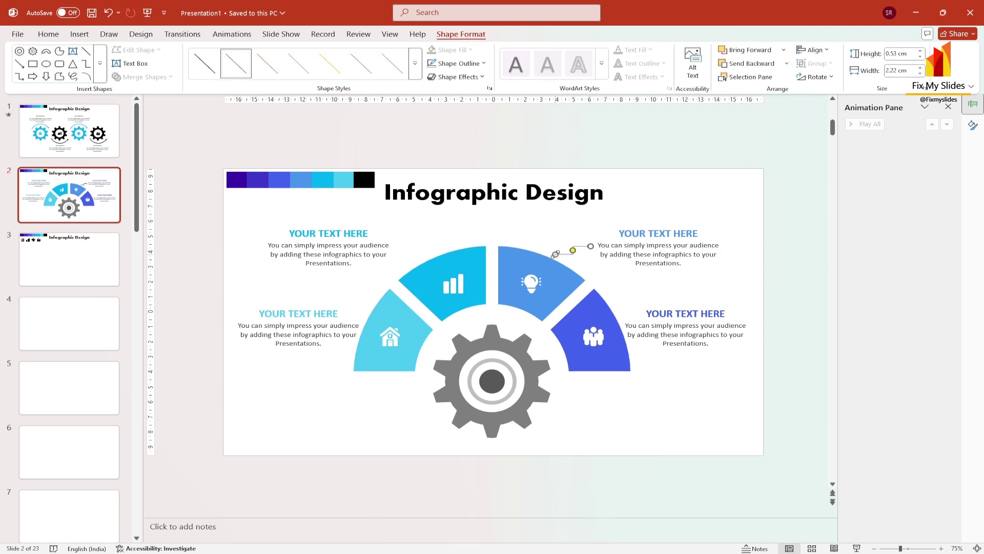
{"action": "left_click", "coordinate": [482, 63]}
{"action": "left_click", "coordinate": [450, 116]}
{"action": "left_click", "coordinate": [482, 63]}
{"action": "mouse_move", "coordinate": [564, 326]}
{"action": "left_click", "coordinate": [643, 393]}
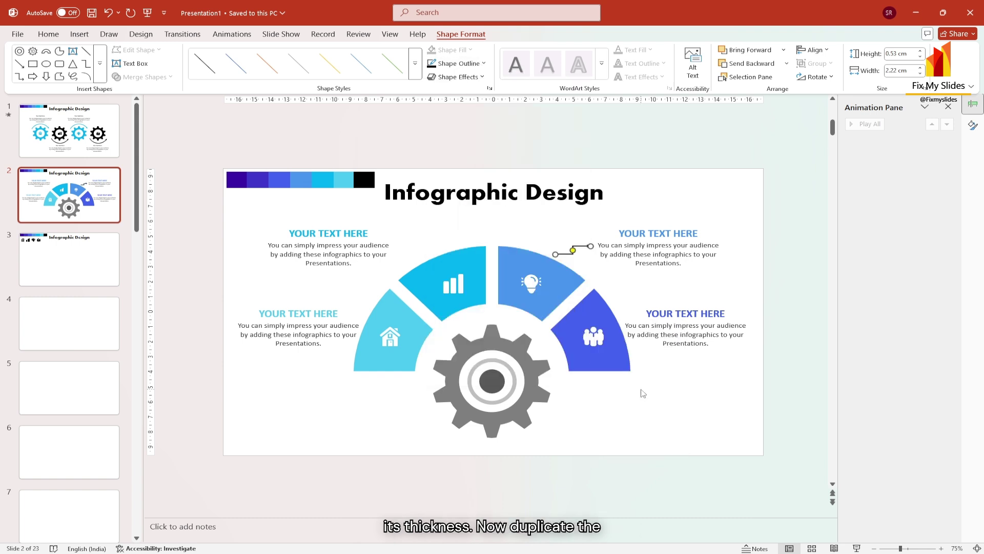
Step: Place a flipped copy of the connector beside the top-left heading
{"action": "left_click_drag", "start_coordinate": [464, 253], "coordinate": [412, 247]}
{"action": "left_click", "coordinate": [815, 77]}
{"action": "left_click", "coordinate": [815, 134]}
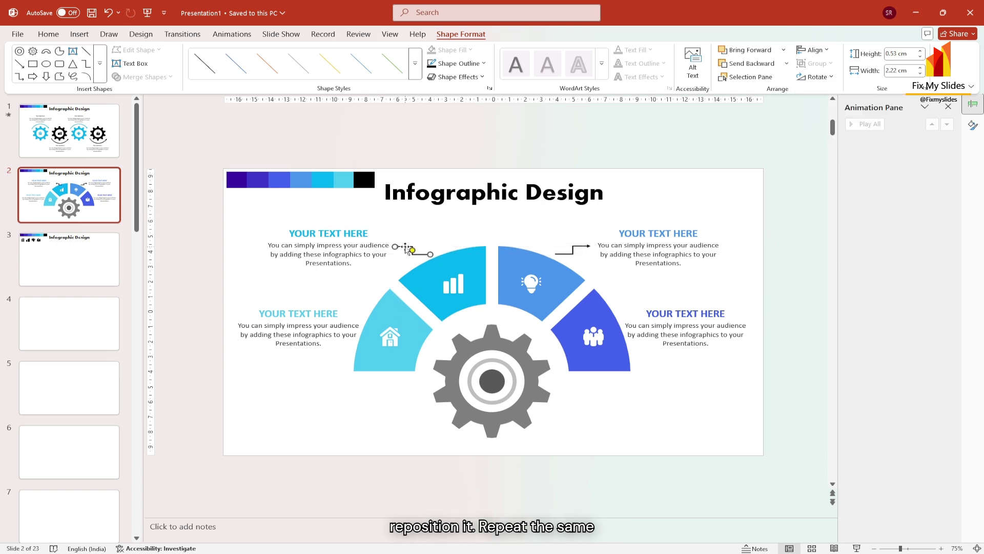
{"action": "left_click_drag", "start_coordinate": [406, 247], "coordinate": [406, 247]}
Step: Add a short arrow line beside the lower-left heading
{"action": "left_click", "coordinate": [85, 51]}
{"action": "left_click_drag", "start_coordinate": [342, 314], "coordinate": [364, 313]}
{"action": "left_click", "coordinate": [458, 63]}
{"action": "mouse_move", "coordinate": [501, 327]}
{"action": "left_click", "coordinate": [619, 326]}
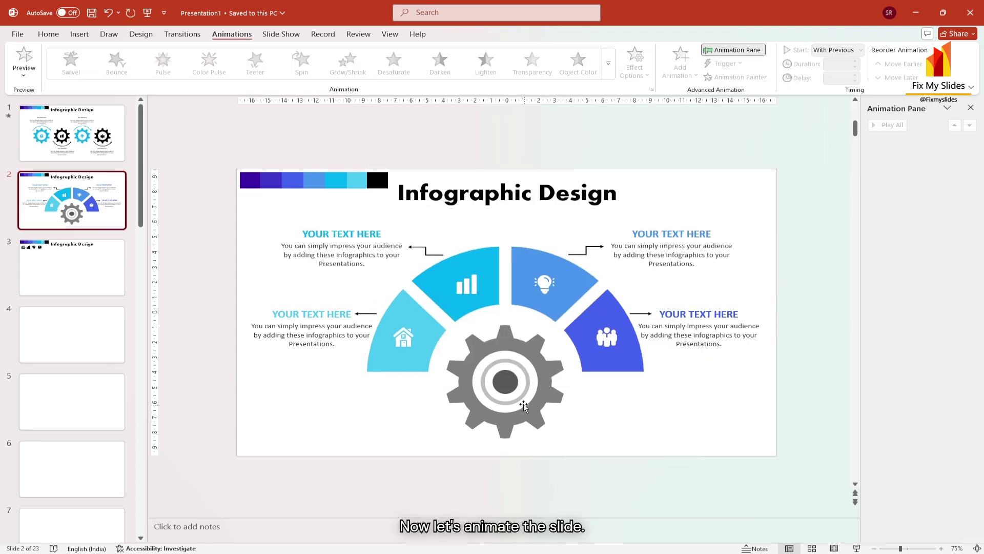
Step: Apply a Zoom entrance to the gear and its inner circles
{"action": "left_click", "coordinate": [512, 385]}
{"action": "left_click", "coordinate": [528, 379], "text": "shift"}
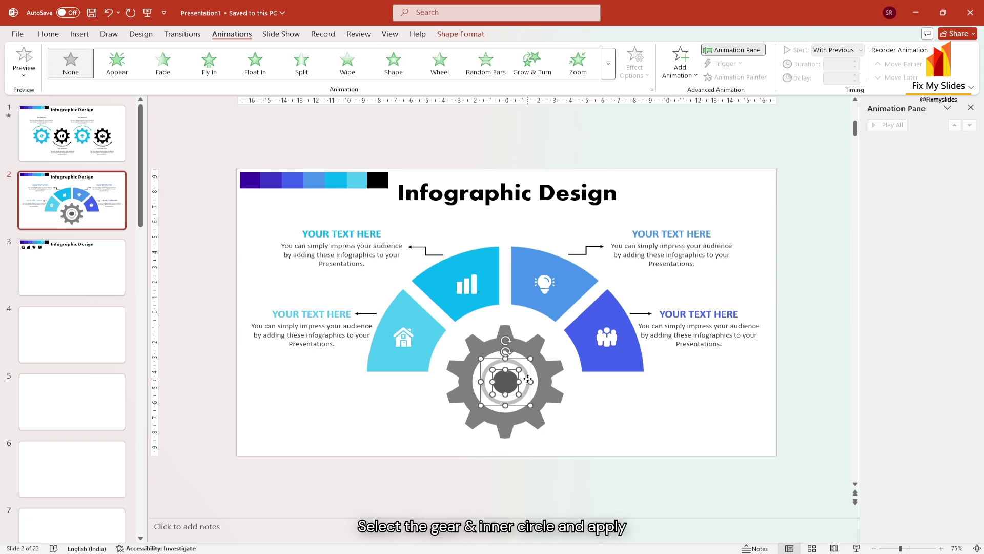
{"action": "left_click", "coordinate": [545, 379], "text": "shift"}
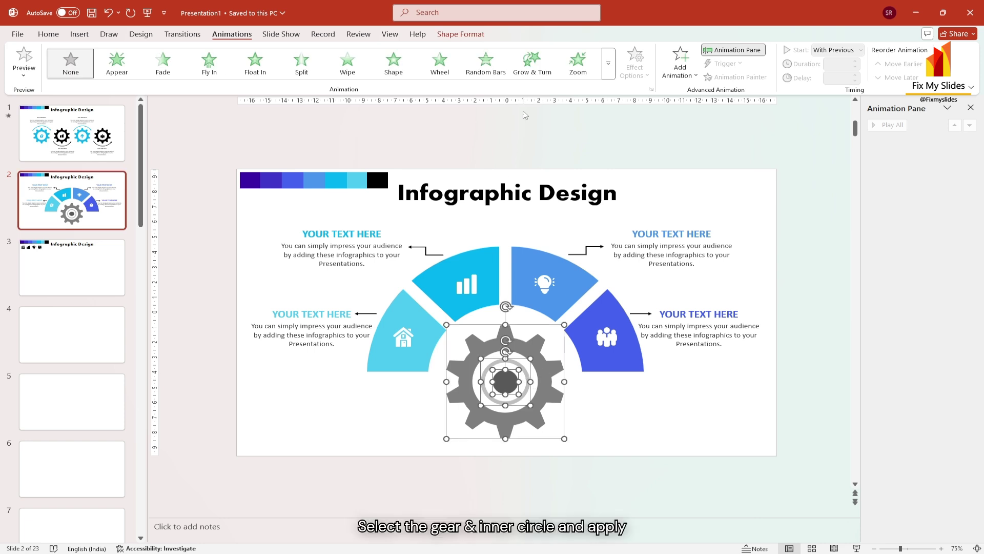
{"action": "left_click", "coordinate": [578, 61]}
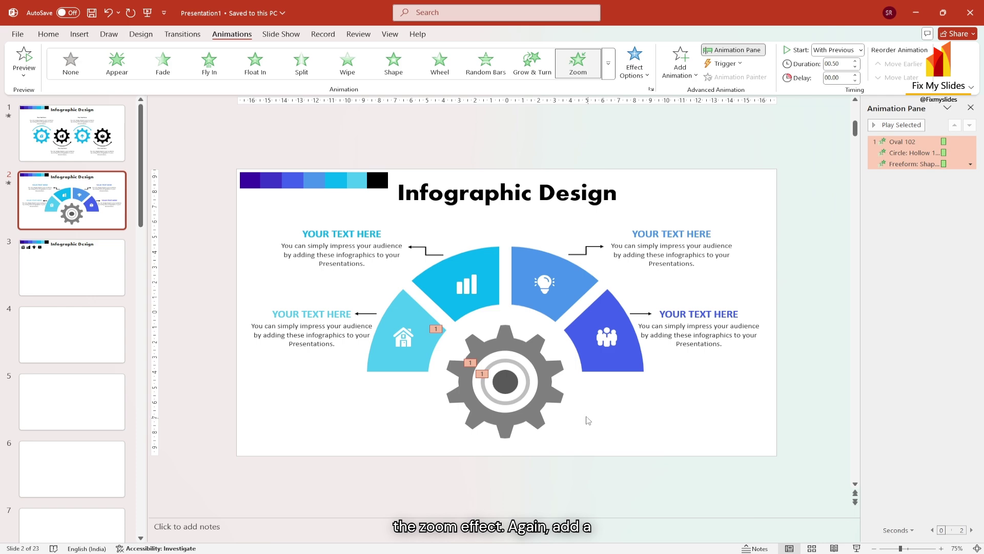
Step: Add a Spin to the gear lasting 20 seconds, repeating until end of slide
{"action": "left_click", "coordinate": [546, 367]}
{"action": "left_click", "coordinate": [681, 61]}
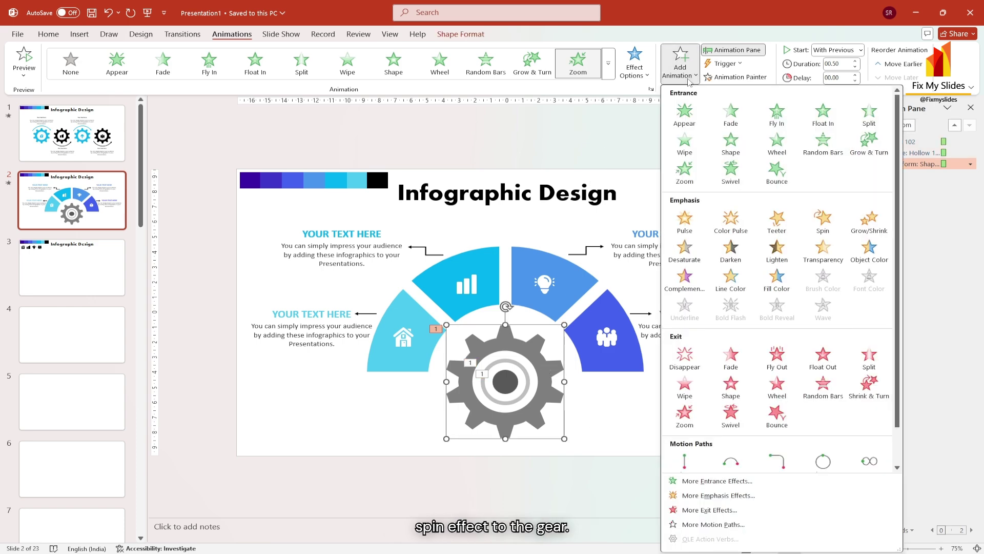
{"action": "left_click", "coordinate": [826, 222]}
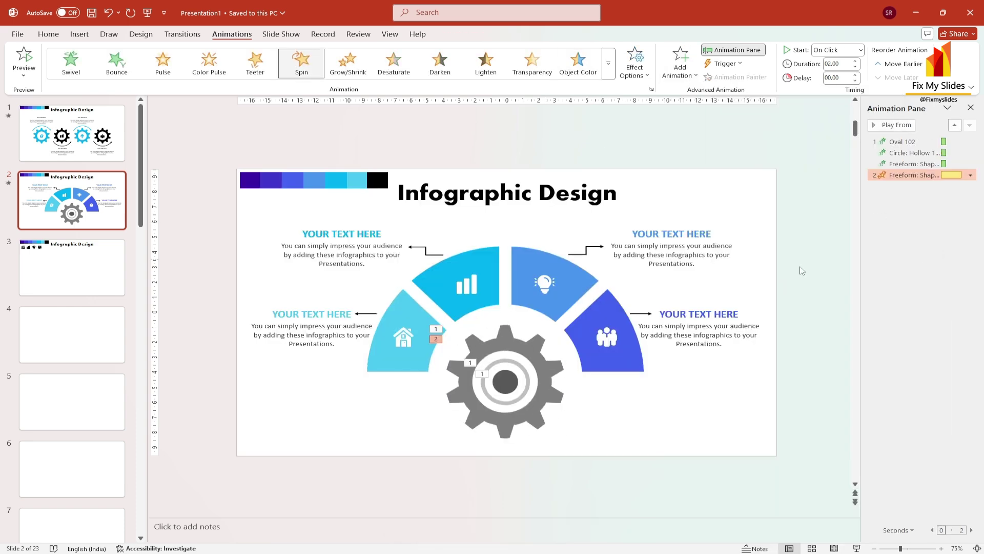
{"action": "double_click", "coordinate": [896, 176]}
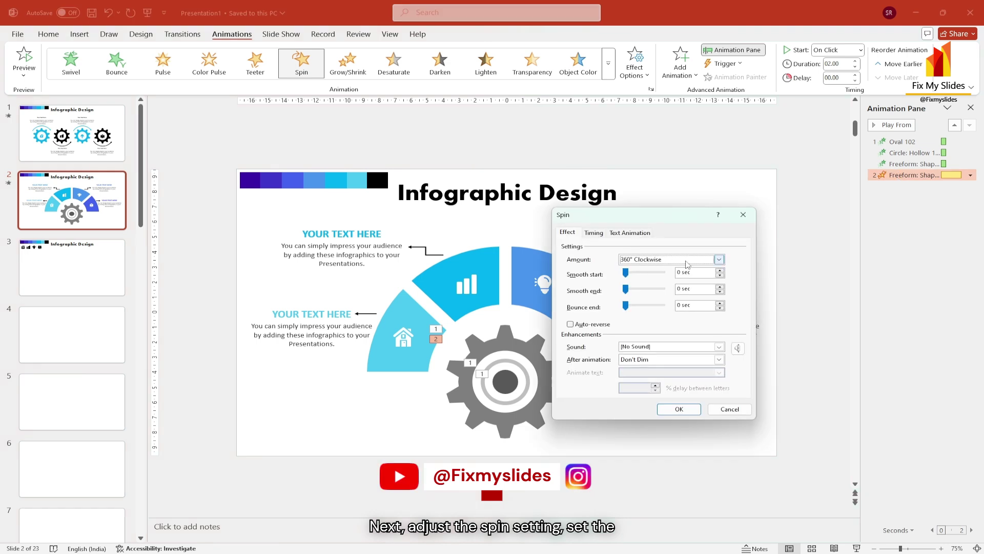
{"action": "left_click", "coordinate": [595, 233]}
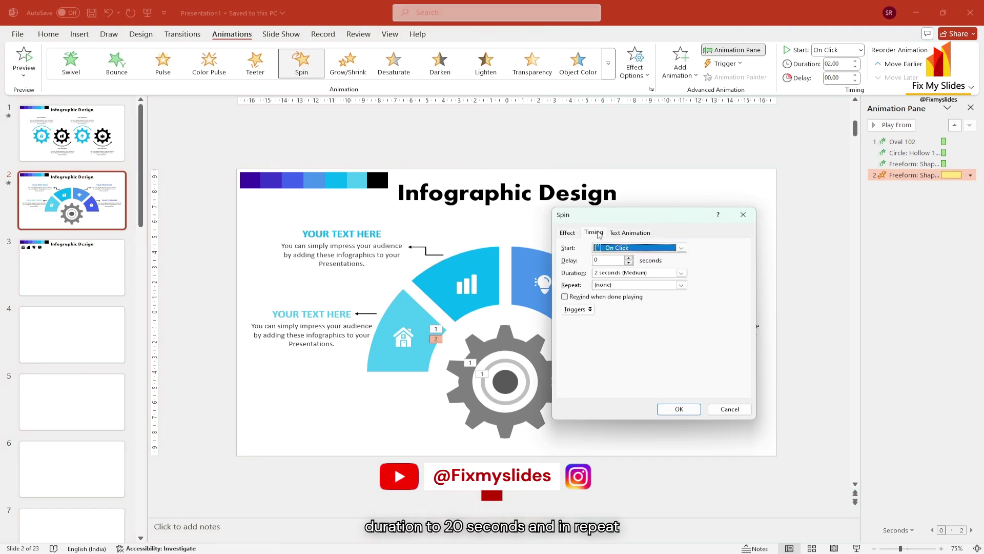
{"action": "left_click", "coordinate": [681, 273]}
{"action": "left_click", "coordinate": [636, 281]}
{"action": "left_click", "coordinate": [682, 285]}
{"action": "left_click", "coordinate": [632, 342]}
{"action": "left_click", "coordinate": [677, 409]}
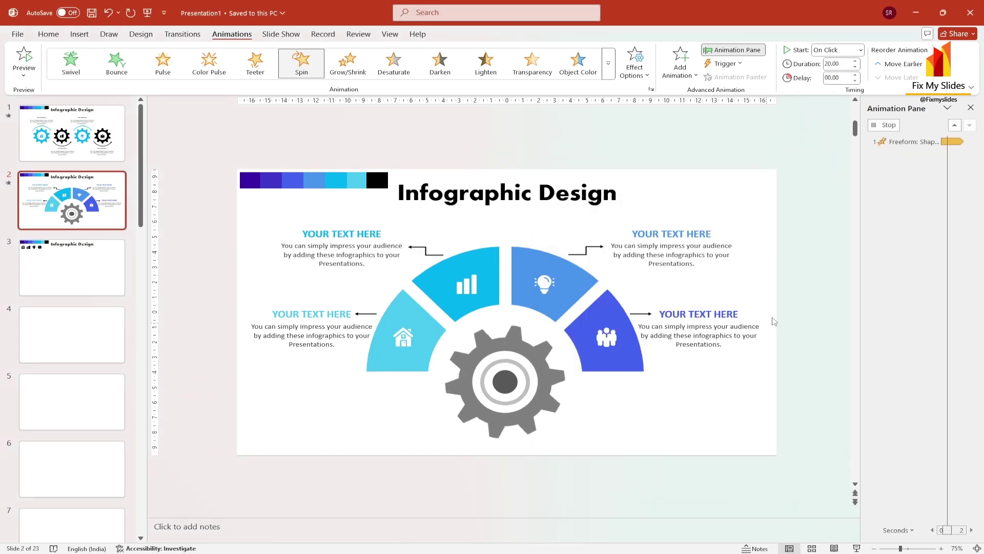
Step: Back on the infographic slide, move the Oval 102 animation to third place in the Animation Pane
{"action": "left_click", "coordinate": [853, 259]}
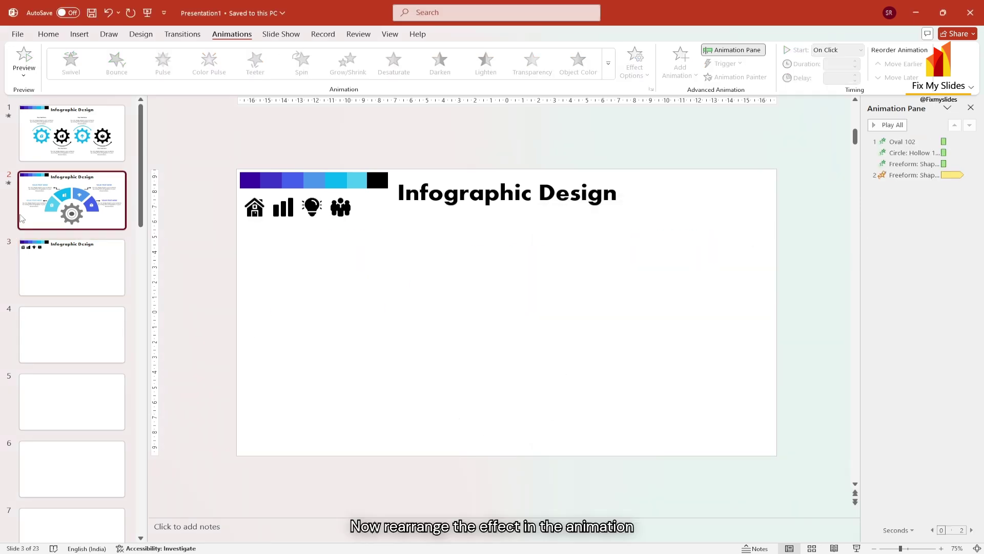
{"action": "left_click", "coordinate": [118, 200]}
{"action": "left_click", "coordinate": [509, 387]}
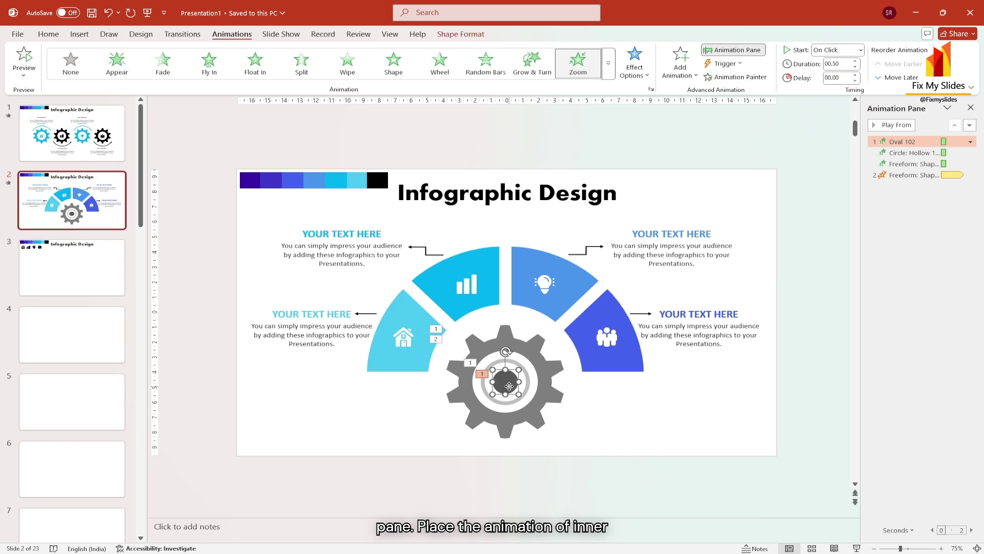
{"action": "left_click_drag", "start_coordinate": [911, 144], "coordinate": [907, 170]}
Step: Set the hollow circle to On Click, gear zoom and Oval 102 After Previous, and spin With Previous
{"action": "right_click", "coordinate": [915, 141]}
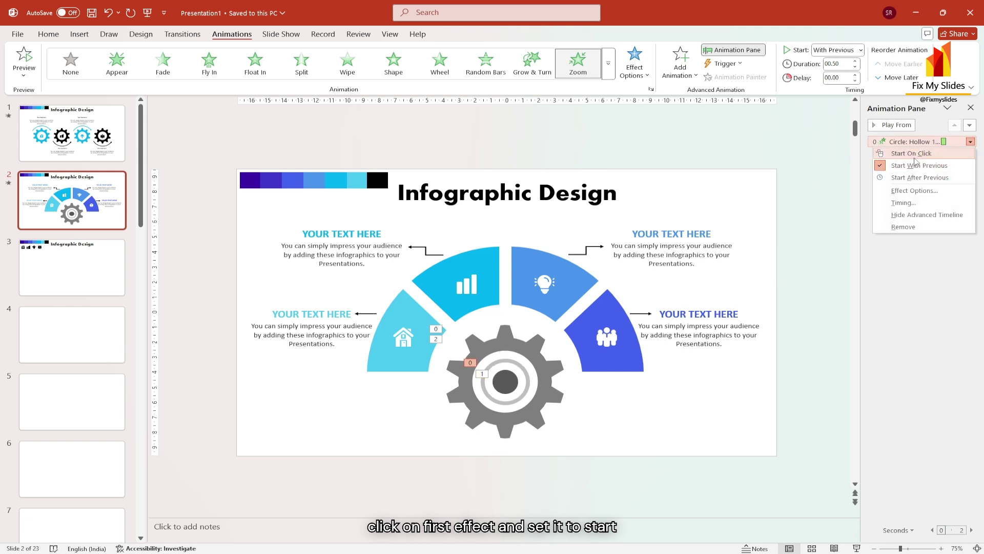
{"action": "left_click", "coordinate": [915, 151]}
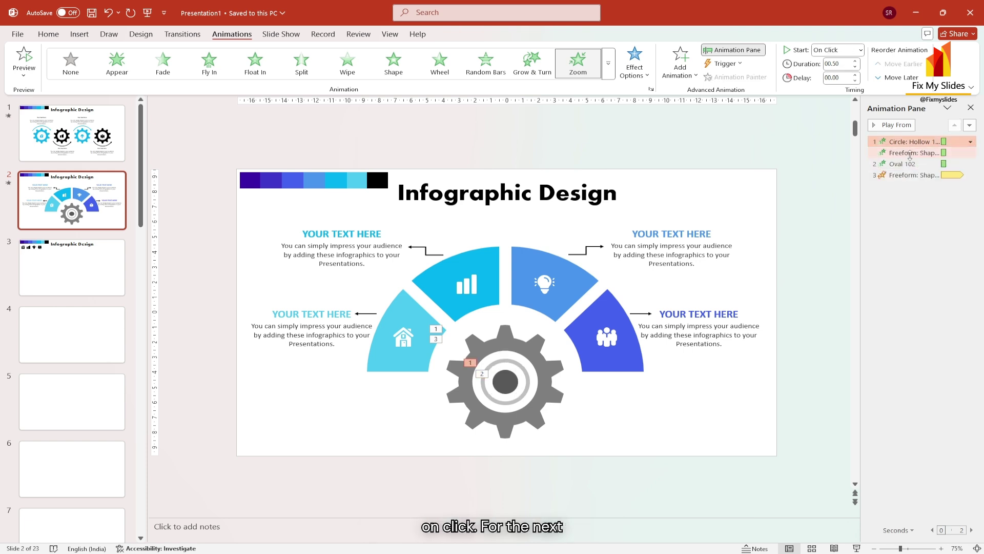
{"action": "right_click", "coordinate": [910, 153]}
{"action": "left_click", "coordinate": [921, 189]}
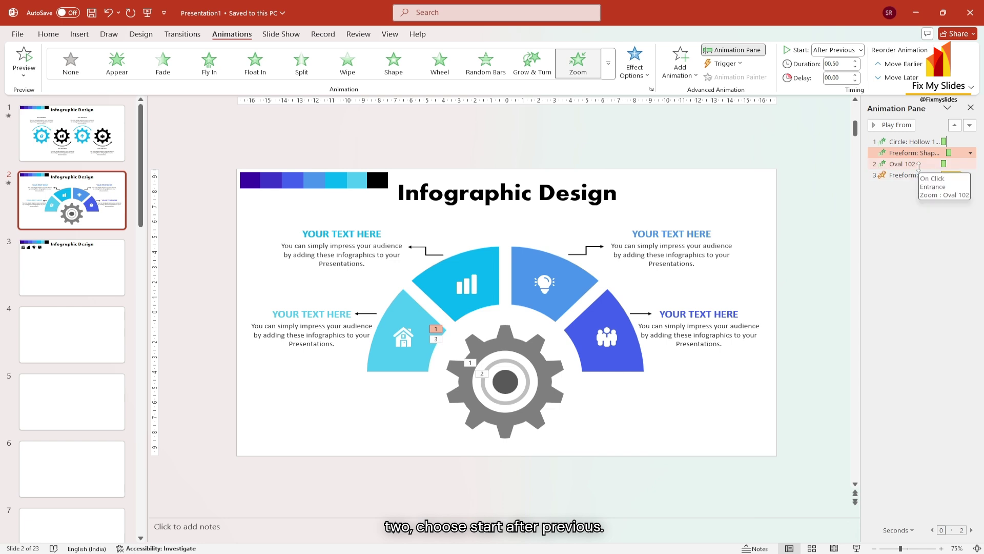
{"action": "right_click", "coordinate": [917, 165]}
{"action": "left_click", "coordinate": [922, 200]}
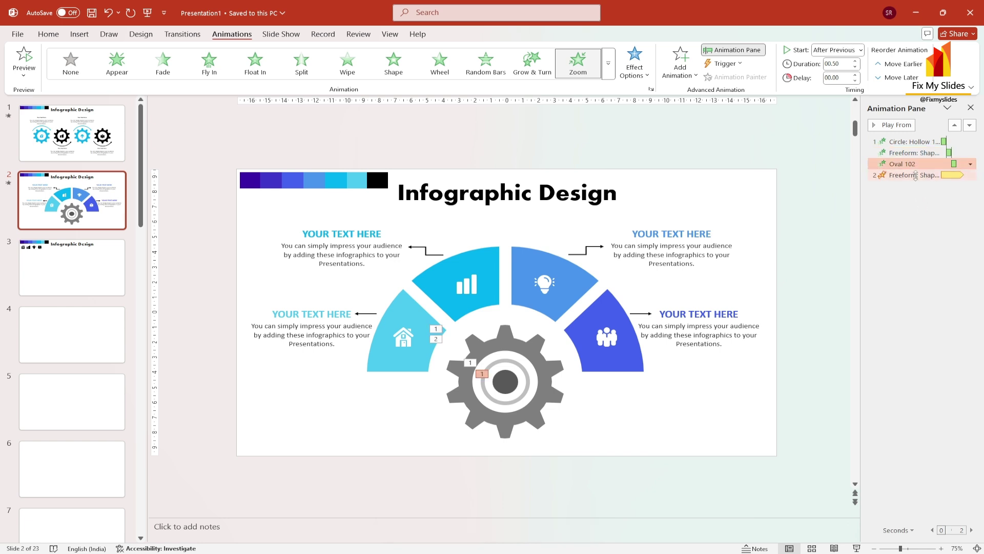
{"action": "right_click", "coordinate": [916, 175]}
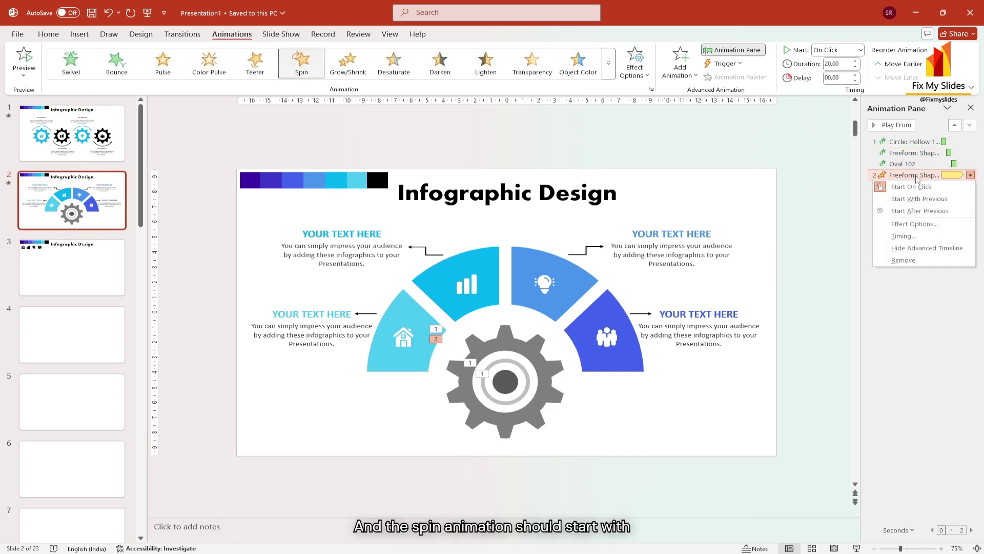
{"action": "left_click", "coordinate": [917, 200]}
{"action": "left_click", "coordinate": [910, 142]}
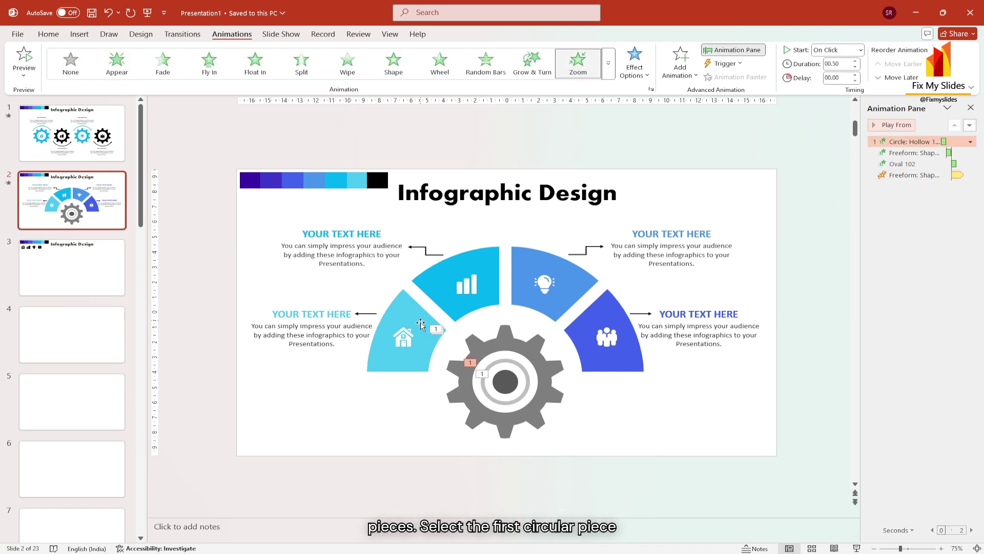
Step: Give the light-blue ring piece a Zoom entrance and the house icon a Fade entrance
{"action": "left_click", "coordinate": [423, 361]}
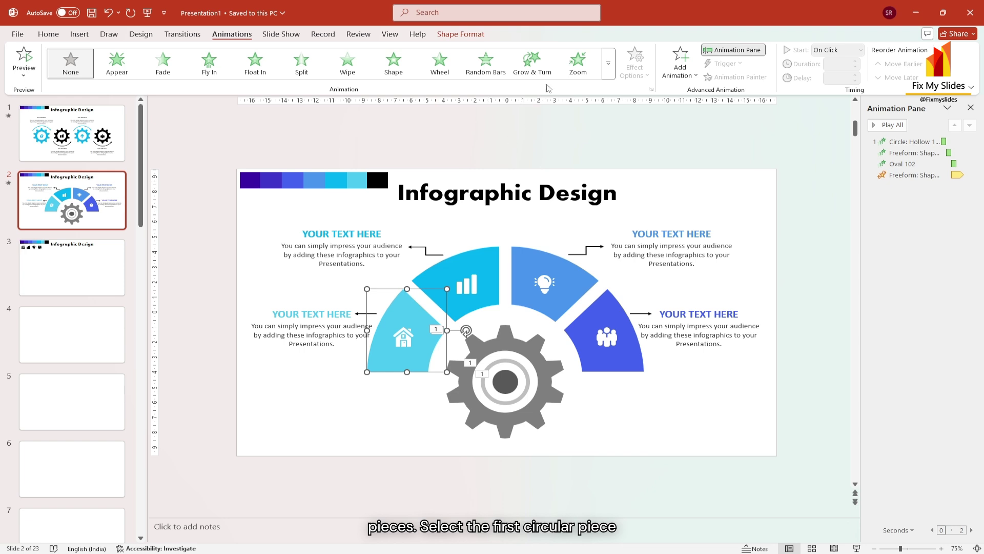
{"action": "left_click", "coordinate": [578, 60]}
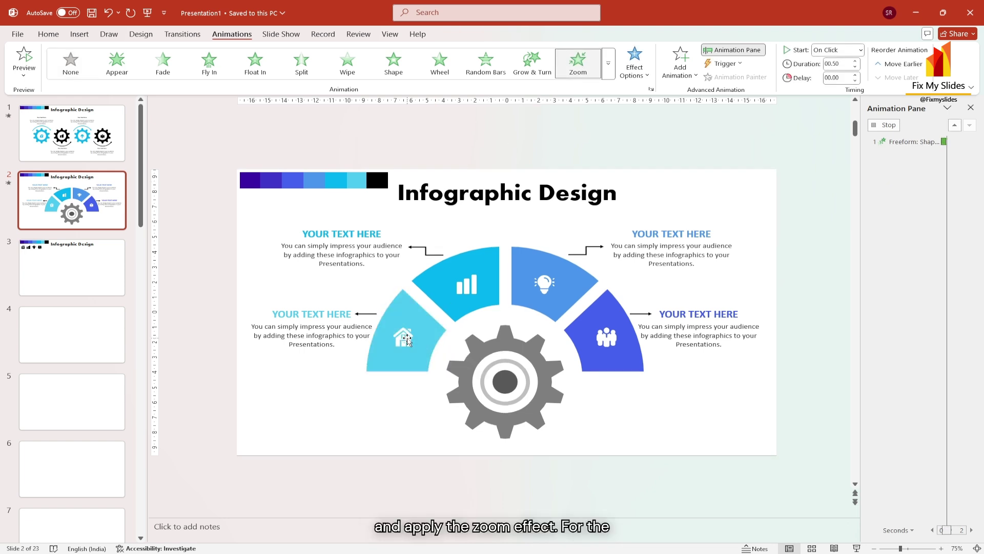
{"action": "left_click", "coordinate": [409, 339]}
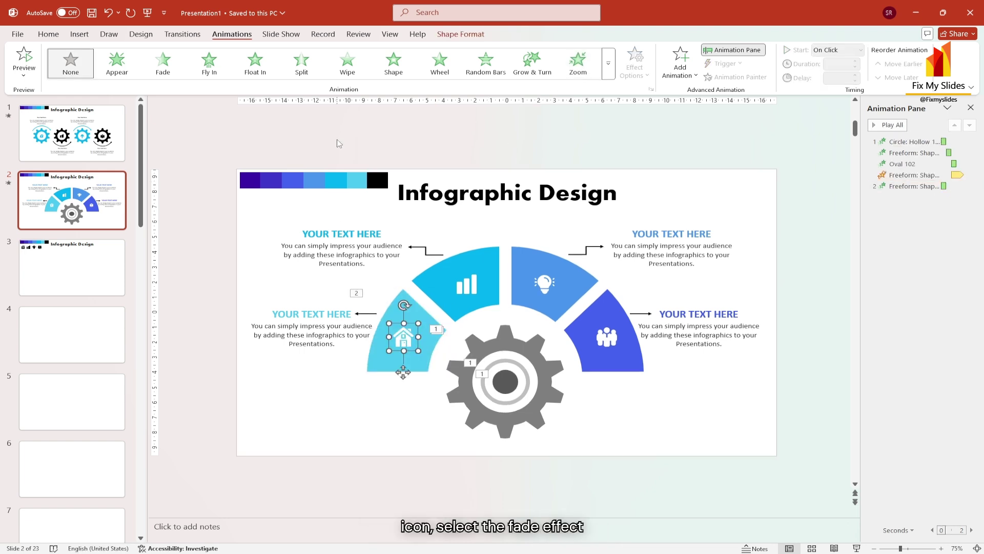
{"action": "left_click", "coordinate": [163, 61]}
Step: Make the left arrow Wipe in From Right and give the left caption a Zoom entrance
{"action": "left_click", "coordinate": [368, 314]}
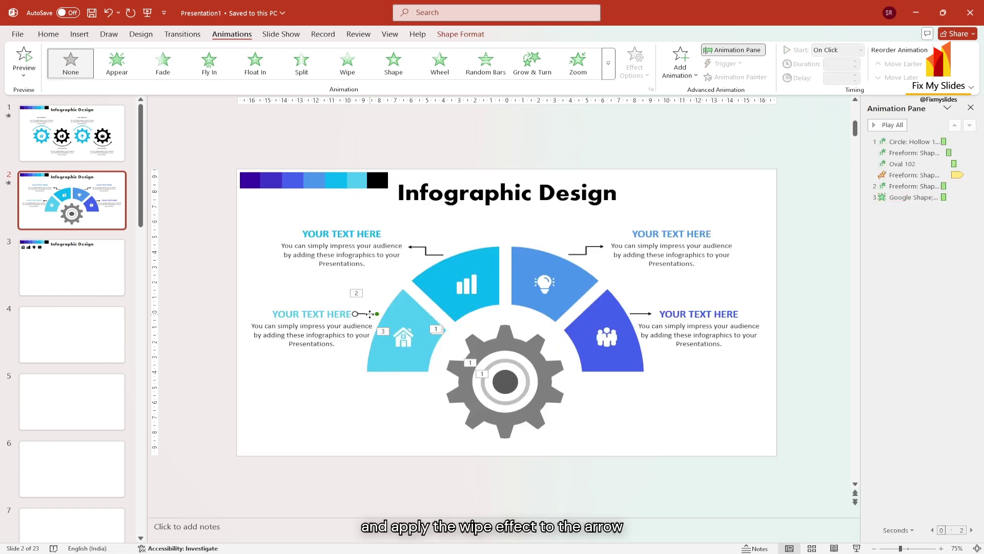
{"action": "left_click", "coordinate": [347, 60]}
{"action": "left_click", "coordinate": [634, 62]}
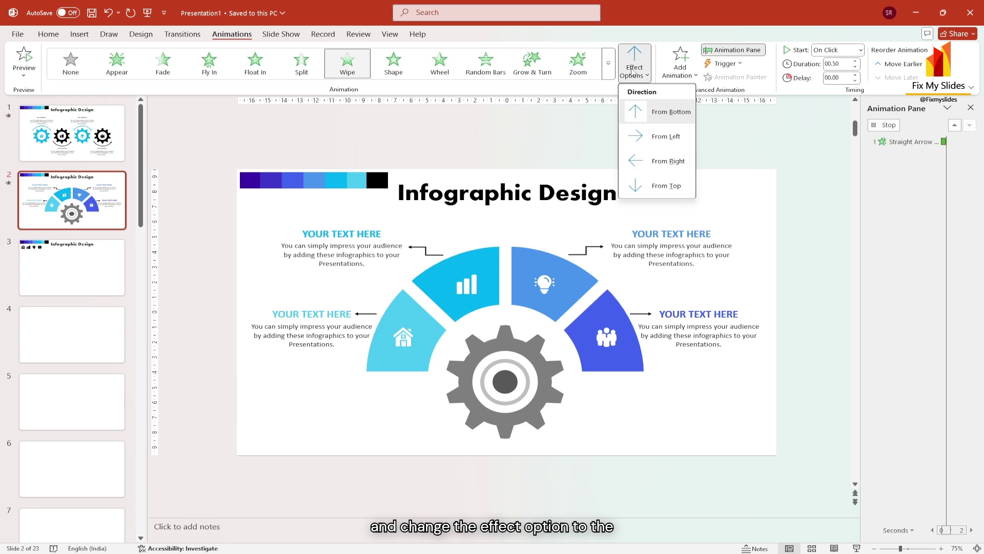
{"action": "left_click", "coordinate": [653, 161]}
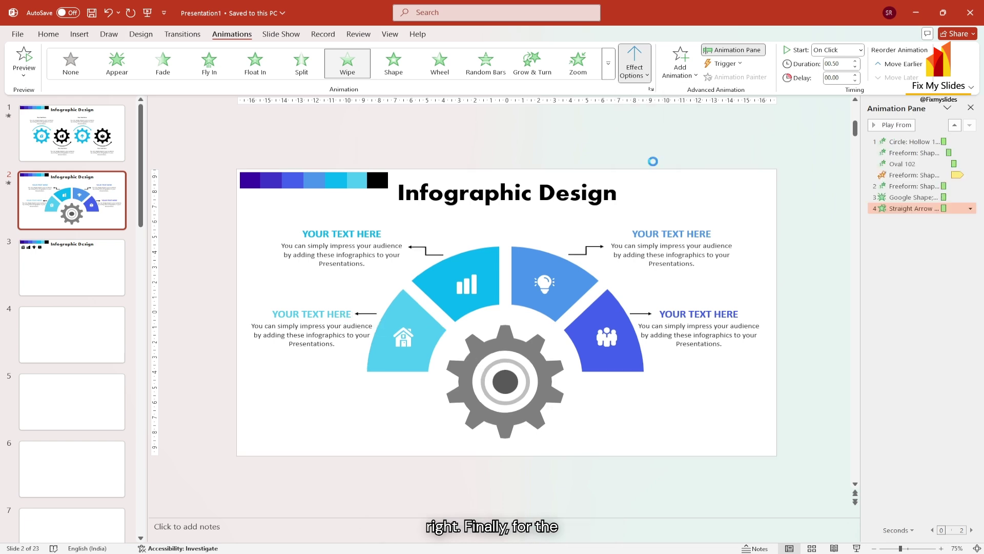
{"action": "left_click", "coordinate": [302, 323]}
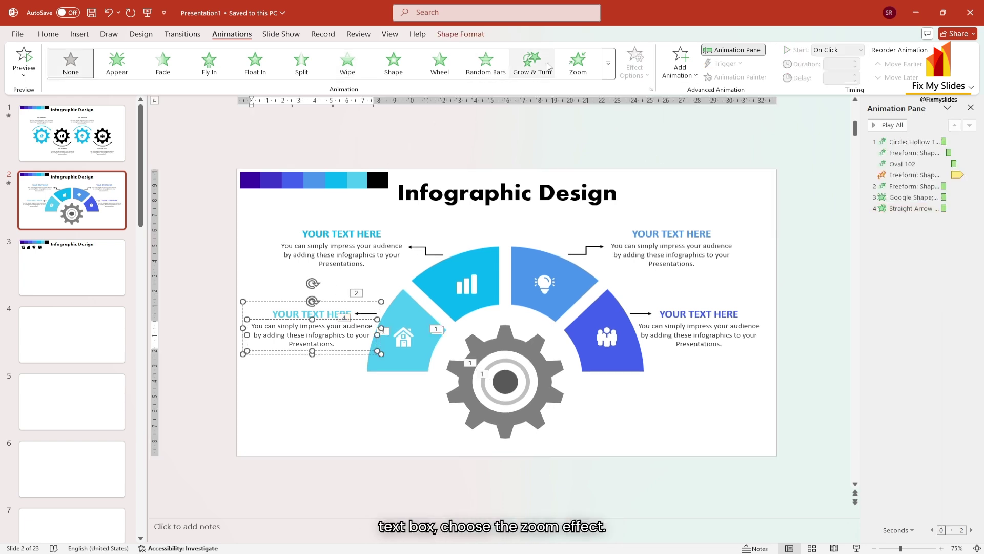
{"action": "left_click", "coordinate": [578, 61]}
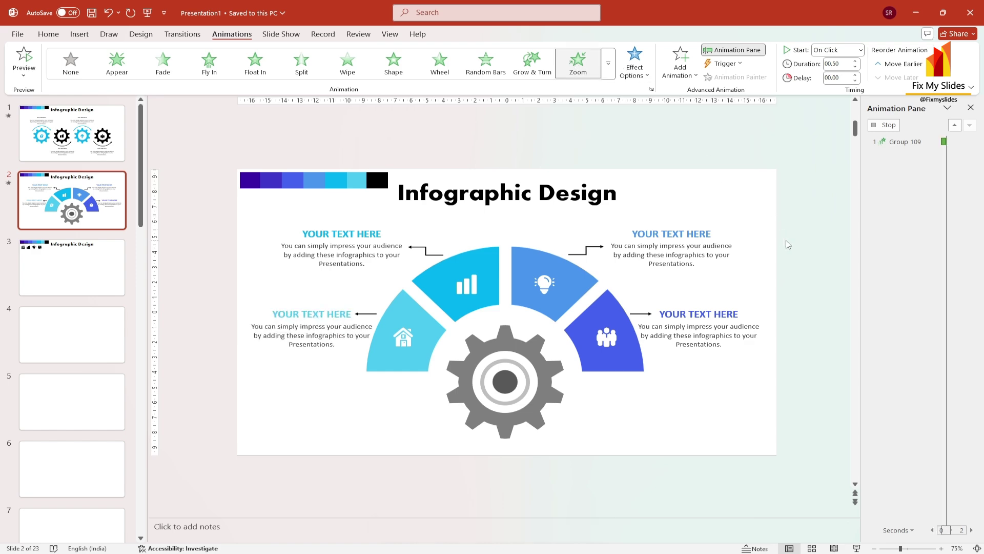
{"action": "left_click", "coordinate": [914, 186]}
Step: Paint the zoom, fade, wipe and zoom animations onto the bar-chart piece, its icon, upper-left connector and caption
{"action": "left_click", "coordinate": [737, 77]}
{"action": "left_click", "coordinate": [461, 280]}
{"action": "left_click", "coordinate": [366, 313]}
{"action": "left_click", "coordinate": [311, 314]}
{"action": "left_click", "coordinate": [737, 77]}
{"action": "left_click", "coordinate": [342, 248]}
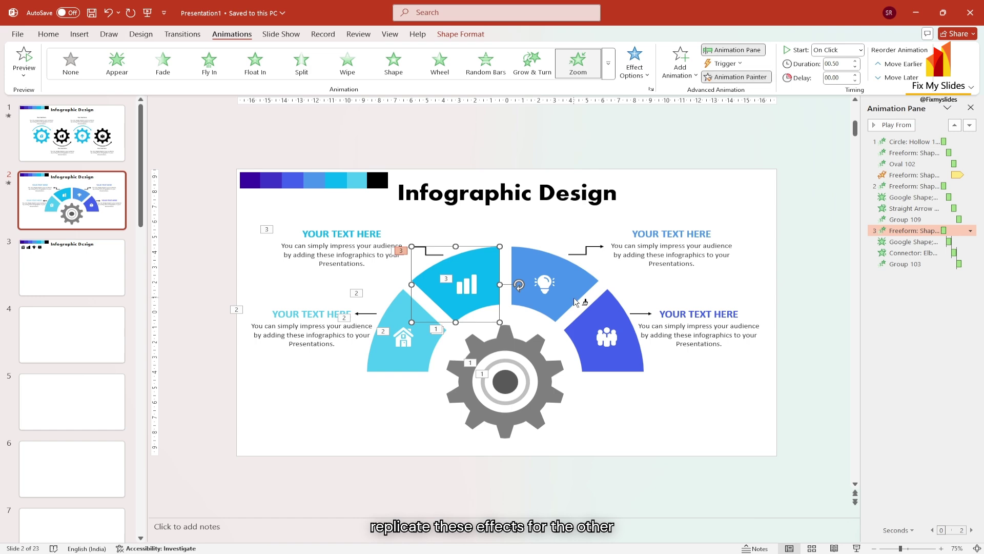
Step: Paint the animations onto the light-bulb piece, its icon and the upper-right connector, wiping From Left
{"action": "left_click", "coordinate": [451, 287]}
{"action": "left_click", "coordinate": [426, 251]}
{"action": "left_click", "coordinate": [589, 251]}
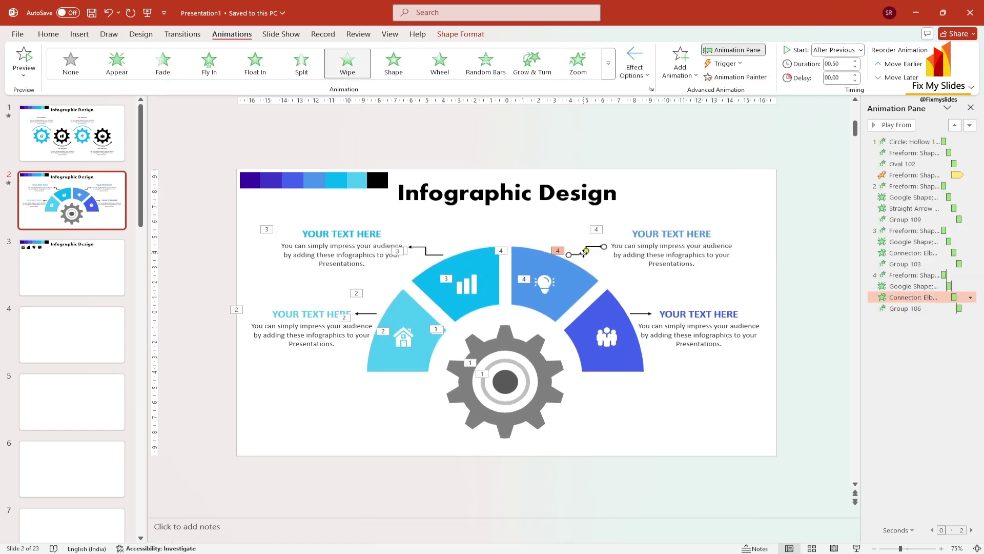
{"action": "left_click", "coordinate": [642, 70]}
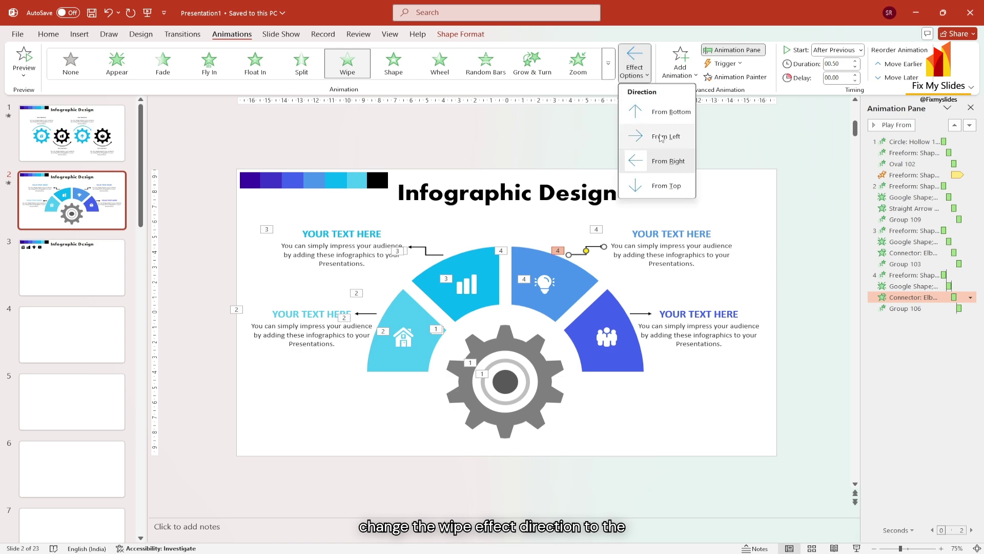
{"action": "left_click", "coordinate": [662, 135]}
Step: Copy the light-bulb piece's zoom onto the dark-blue piece and the right caption group
{"action": "left_click", "coordinate": [580, 286]}
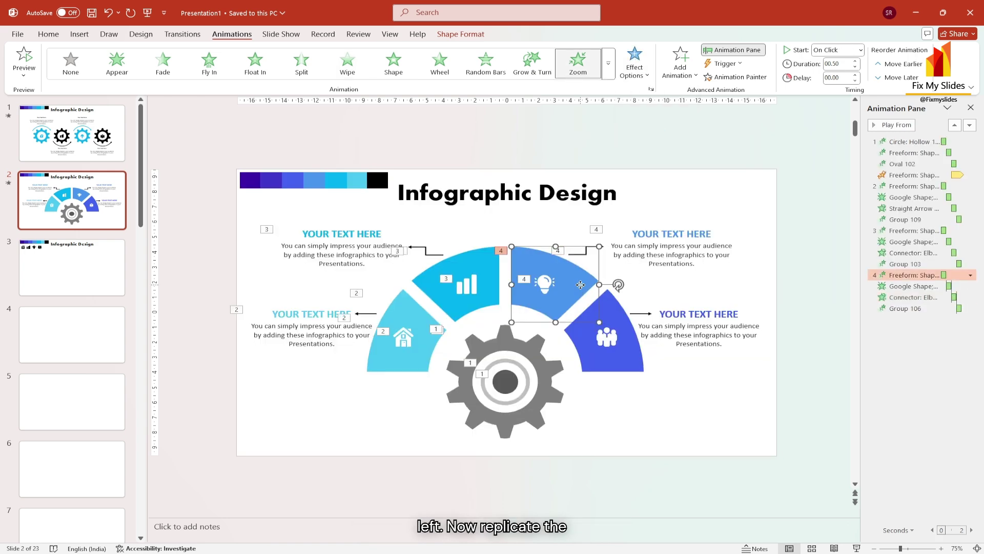
{"action": "left_click", "coordinate": [629, 365]}
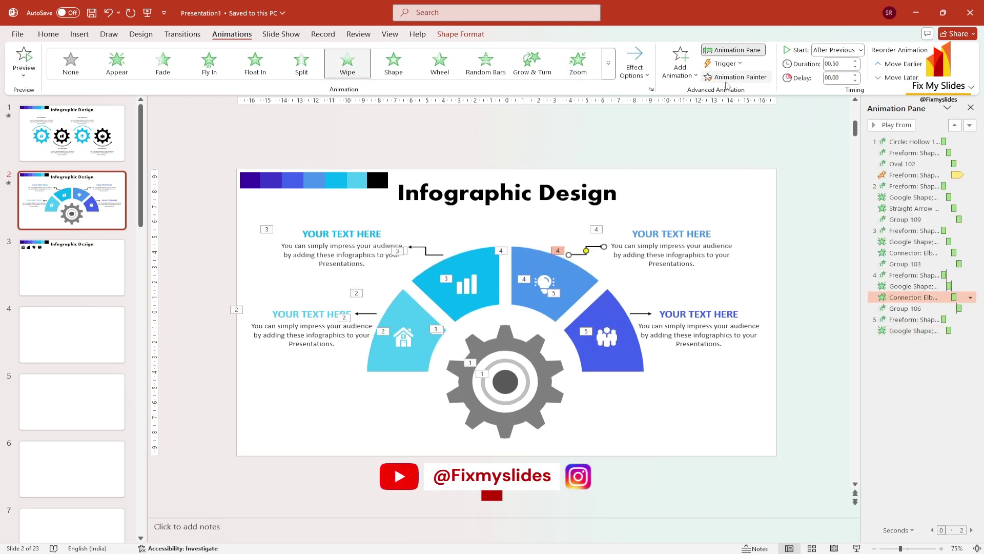
{"action": "left_click", "coordinate": [649, 314]}
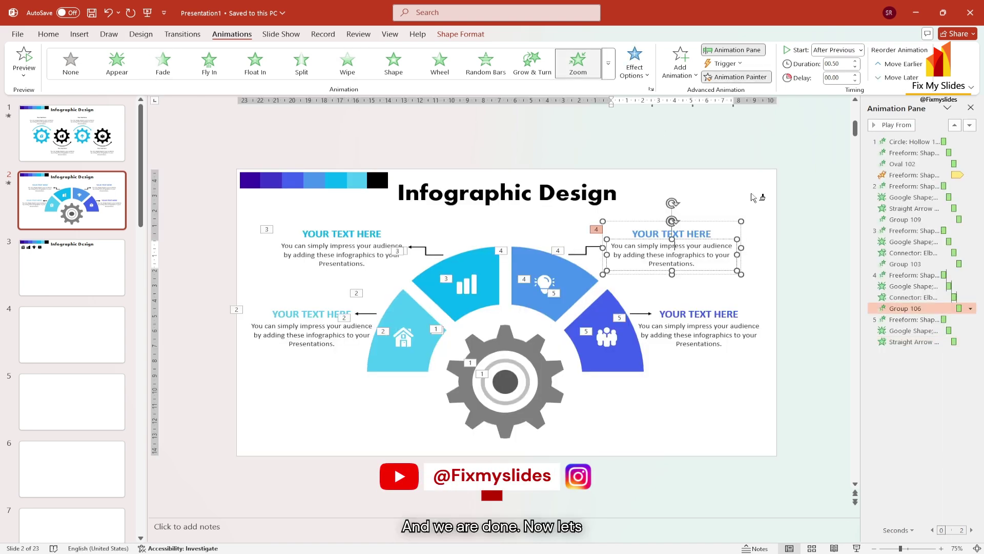